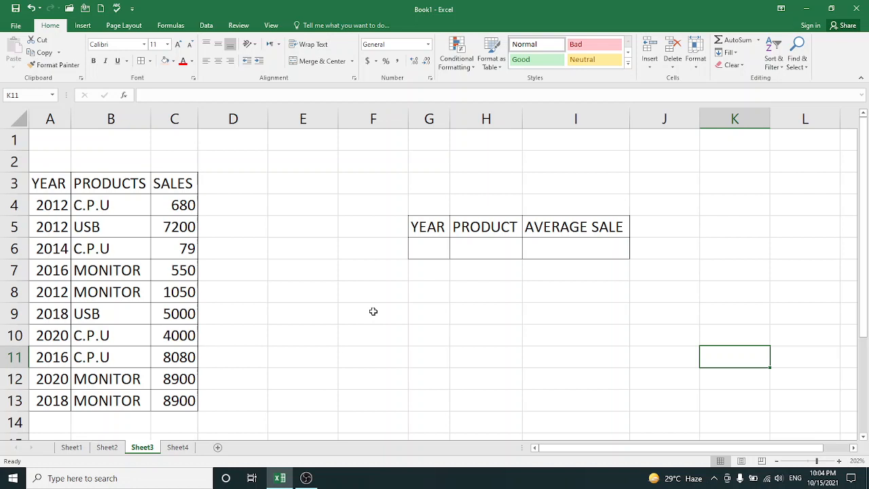
Start an AVERAGEIF formula in the Average Sale cell I6 with the product cells B4:B13 as its range
click(540, 253)
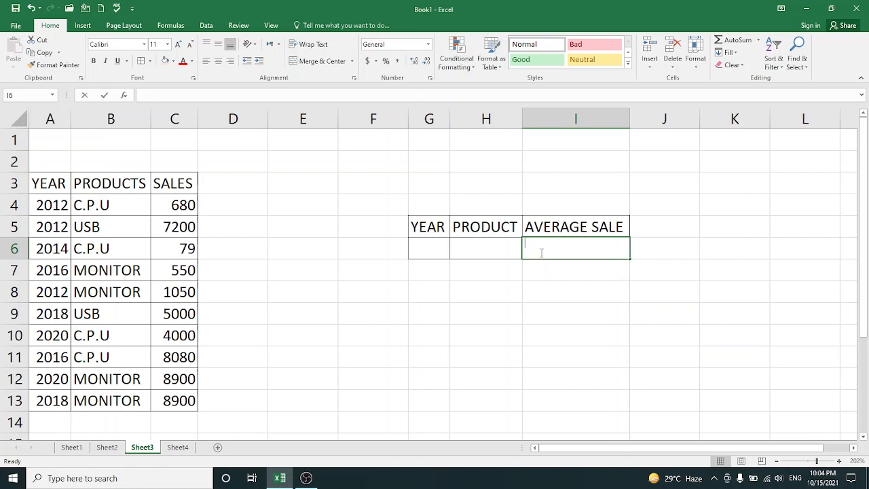
text(=A)
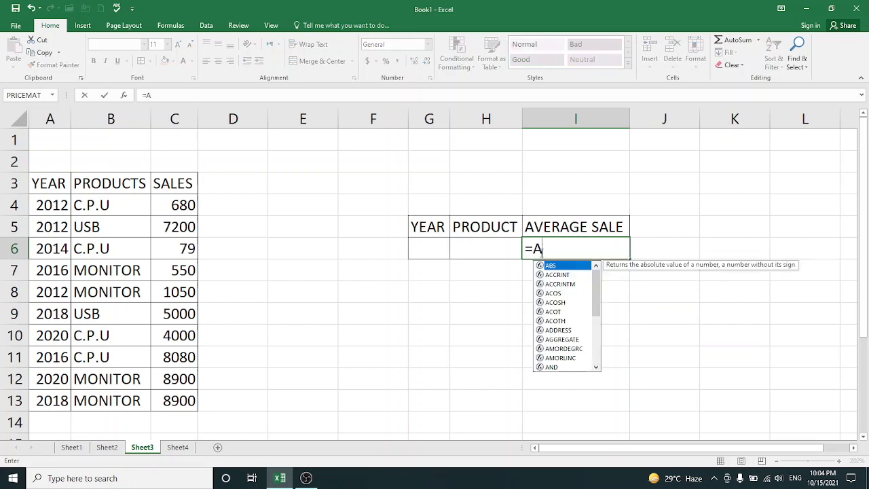
text(VERAGE)
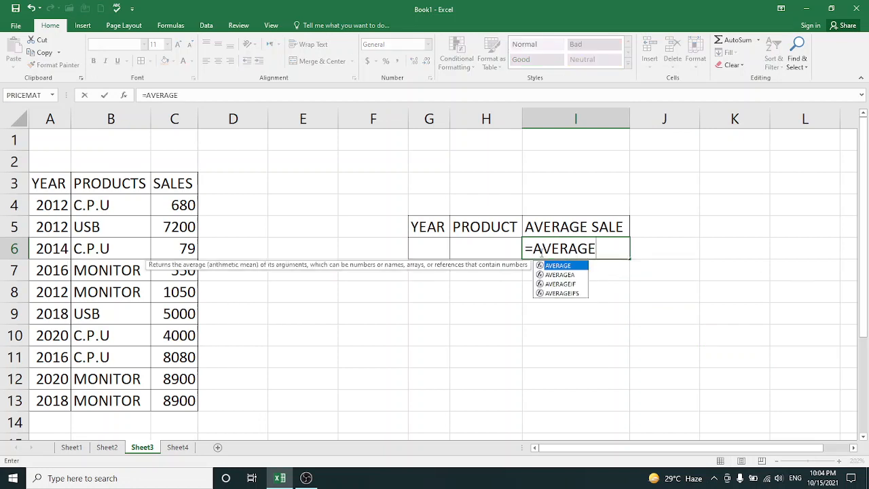
text(IF)
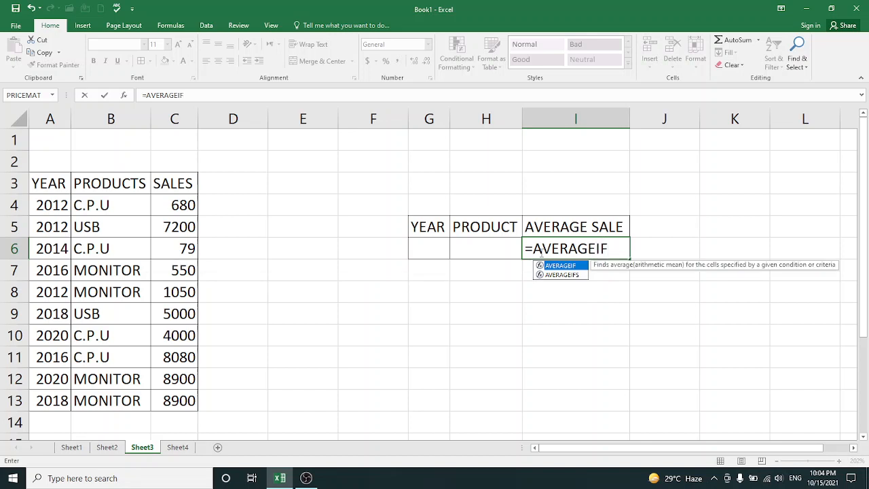
text(()
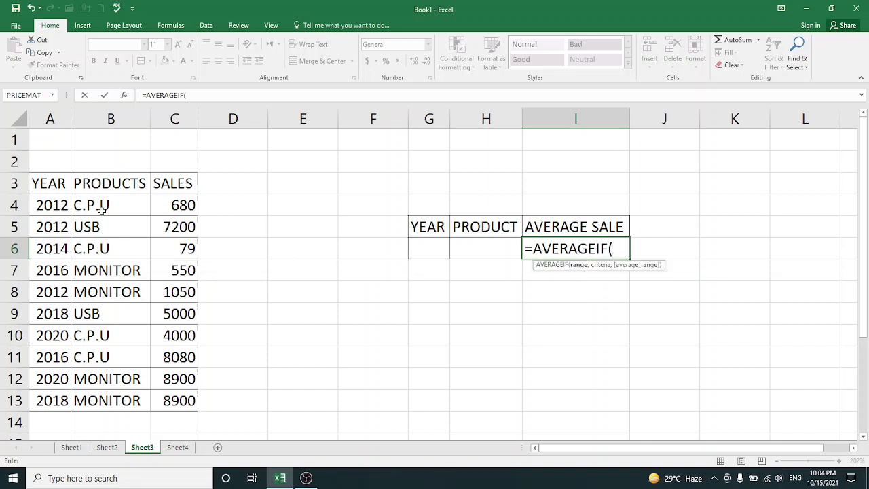
drag(47, 203, 49, 226)
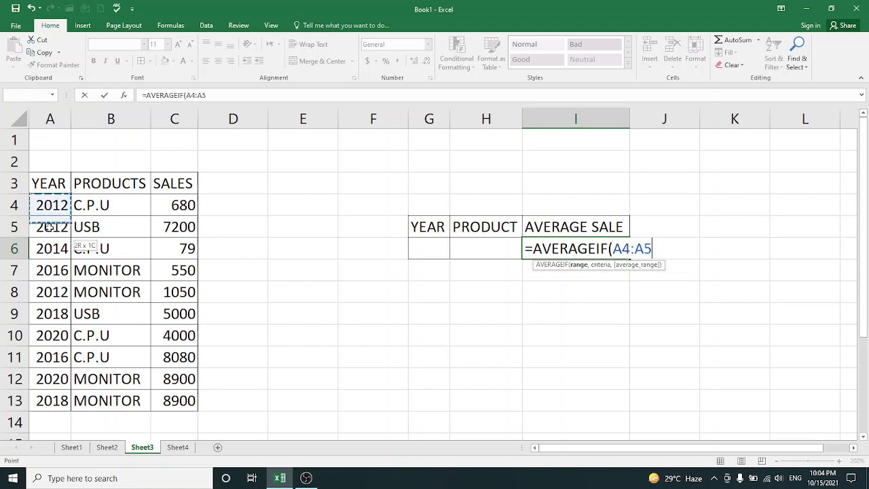
click(91, 201)
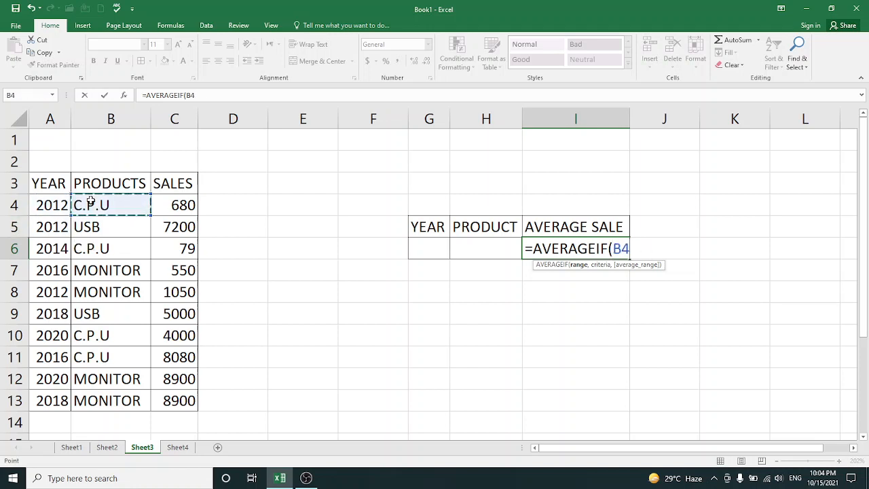
drag(91, 201, 108, 402)
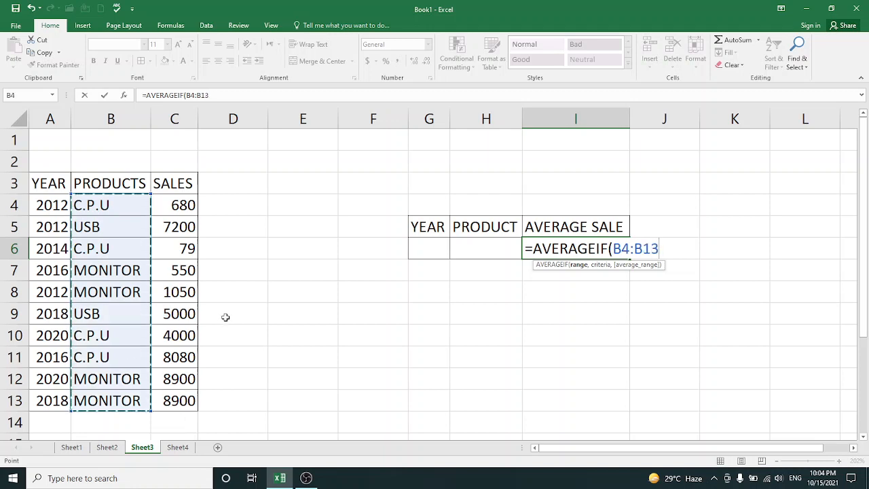
Complete the I6 formula with the criterion "USB" and C4:C13 as the average range
text(,")
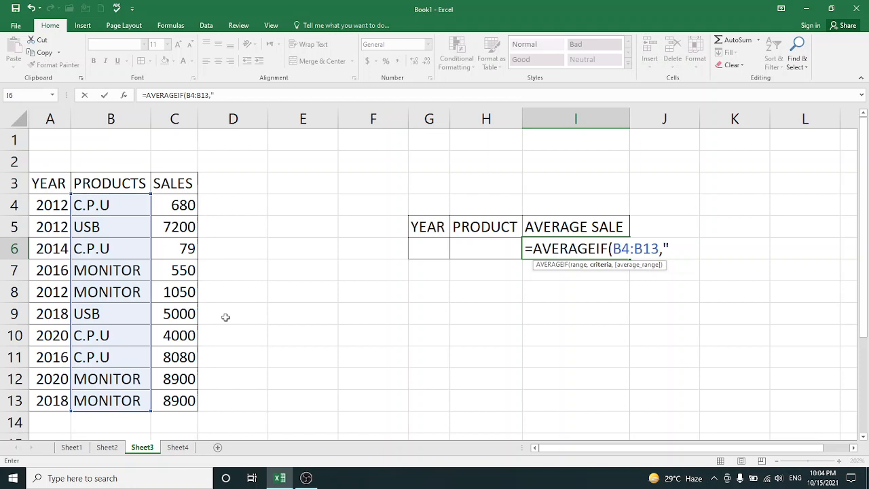
text(USB",)
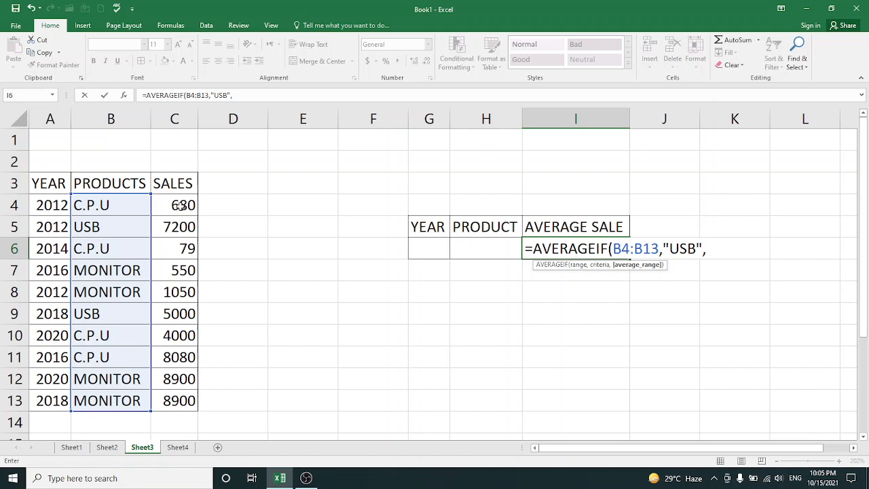
drag(179, 206, 178, 400)
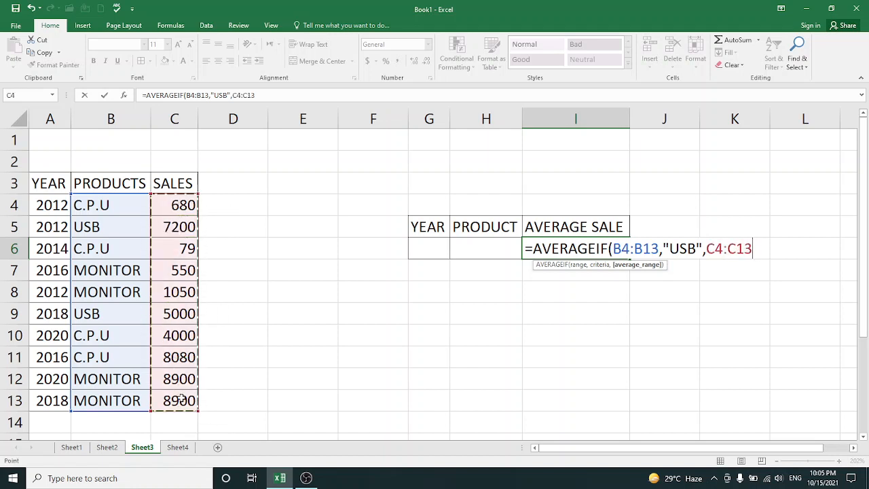
text())
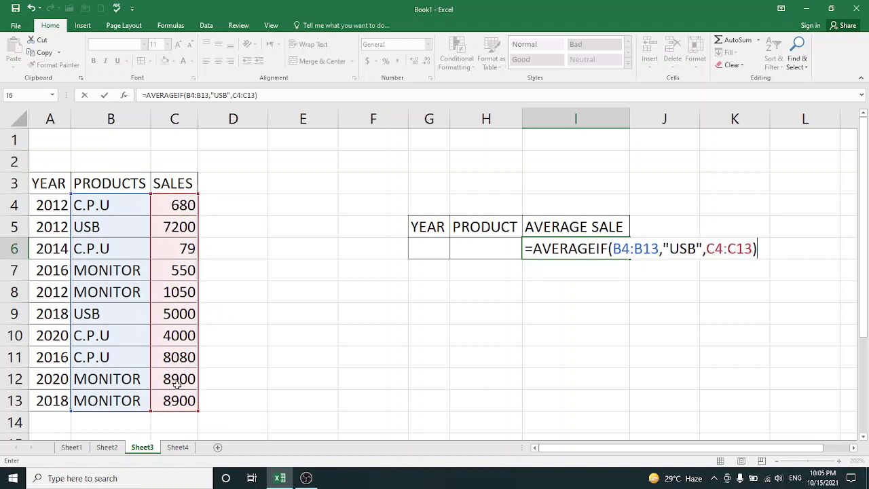
key(Return)
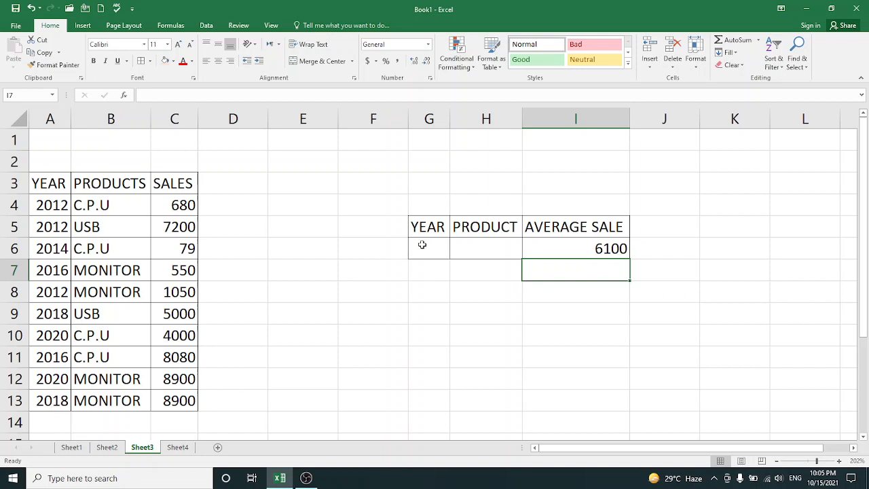
Clear the arguments of the AVERAGEIF formula in I6 and set its range to the year cells A4:A13
double_click(567, 255)
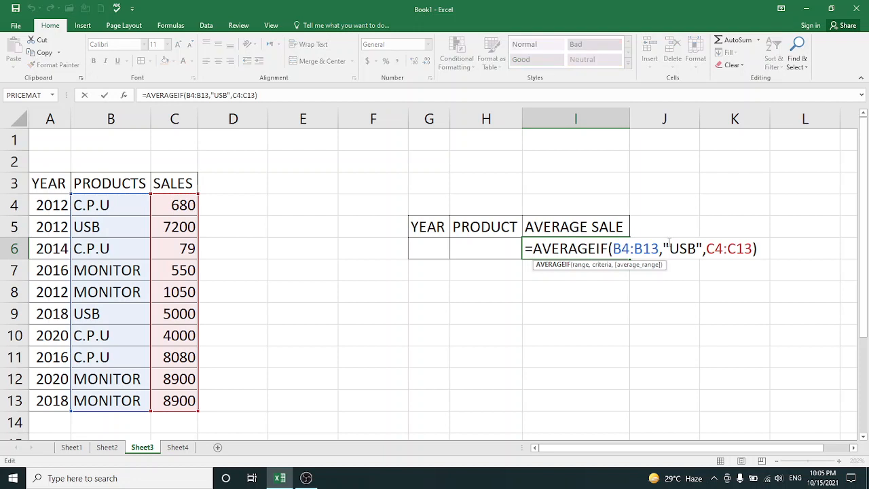
click(754, 248)
key(BackSpace)
key(BackSpace)
key(BackSpace)
key(BackSpace)
key(BackSpace)
key(BackSpace)
key(BackSpace)
key(BackSpace)
key(BackSpace)
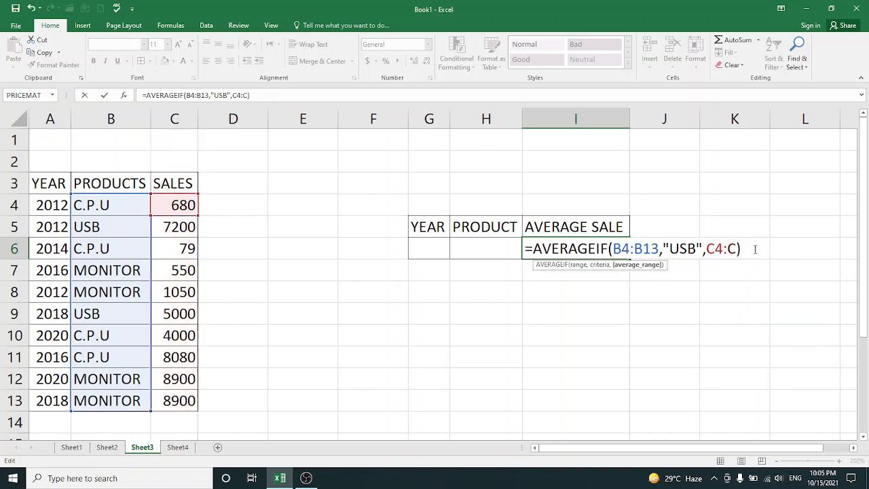
key(BackSpace)
key(BackSpace)
key(BackSpace)
key(BackSpace)
key(BackSpace)
key(BackSpace)
key(BackSpace)
key(BackSpace)
key(BackSpace)
key(BackSpace)
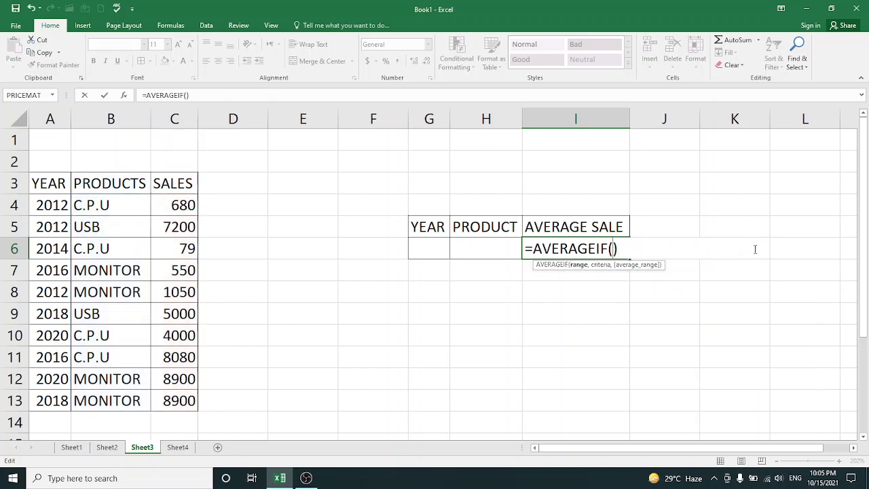
click(43, 213)
drag(43, 213, 47, 398)
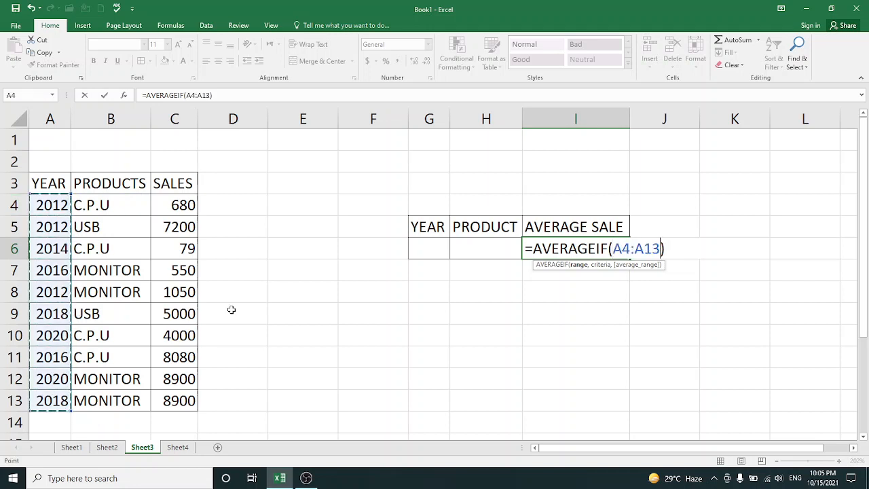
Finish the I6 formula with the criterion 2012 and average range C4:C13, removing the extra closing parenthesis
text(,)
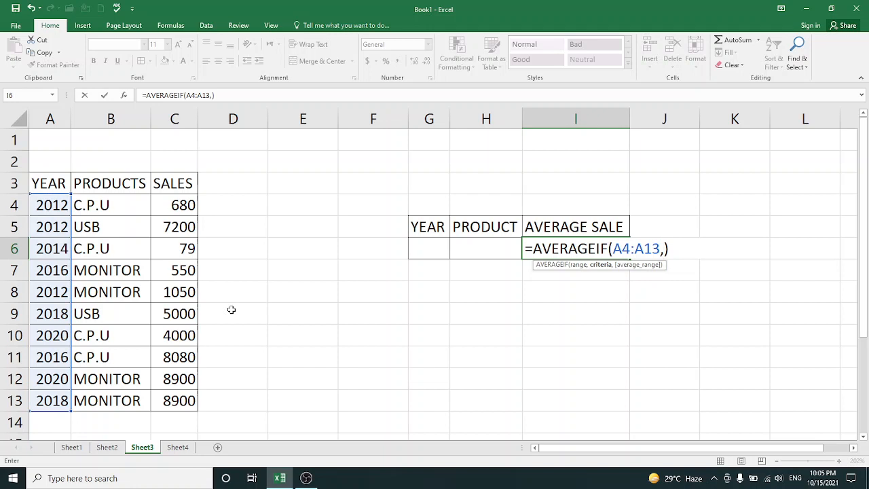
text(2012,)
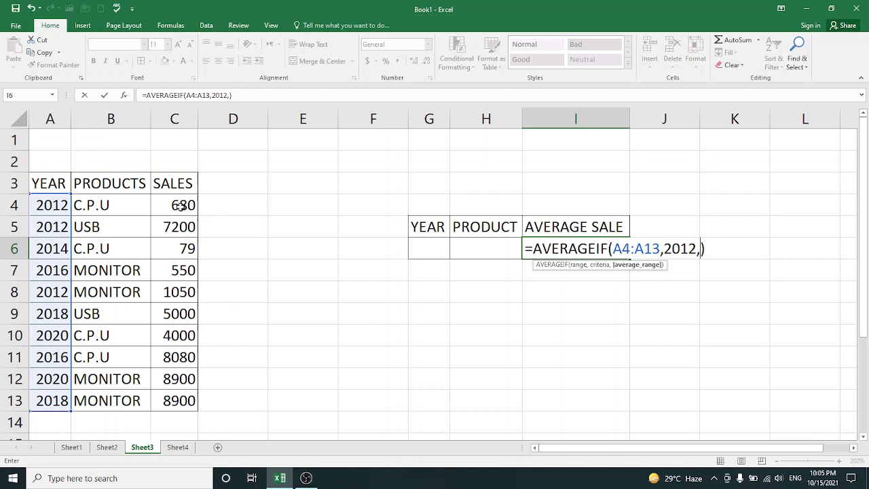
drag(182, 205, 180, 393)
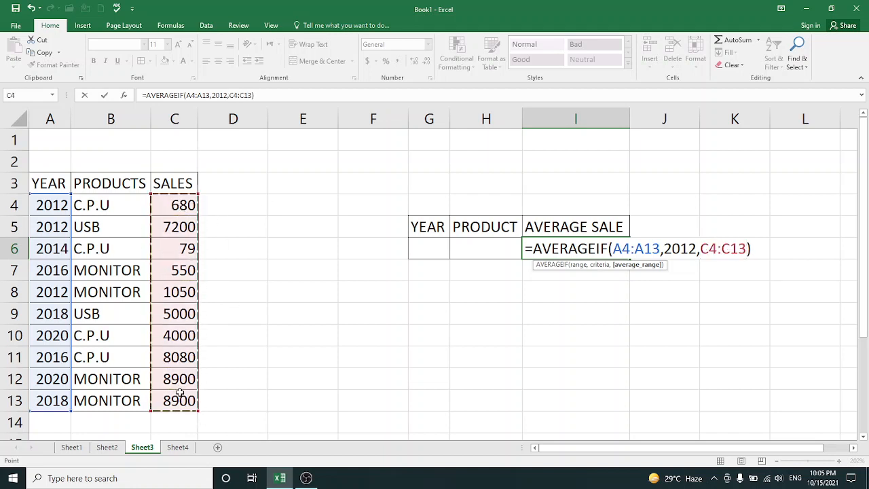
text())
key(Return)
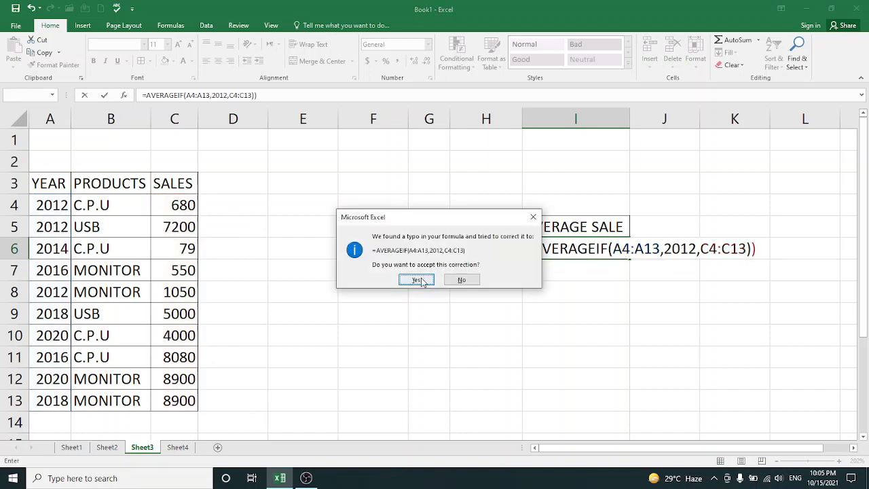
click(462, 280)
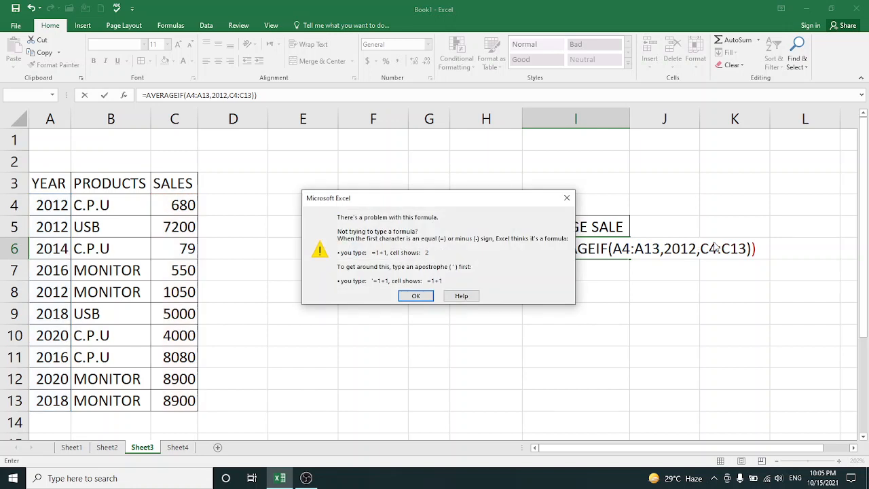
click(567, 198)
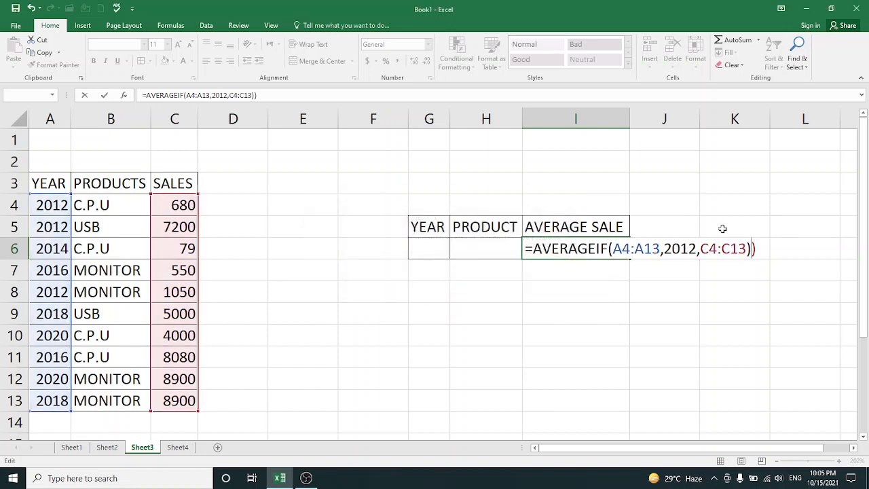
key(BackSpace)
key(Return)
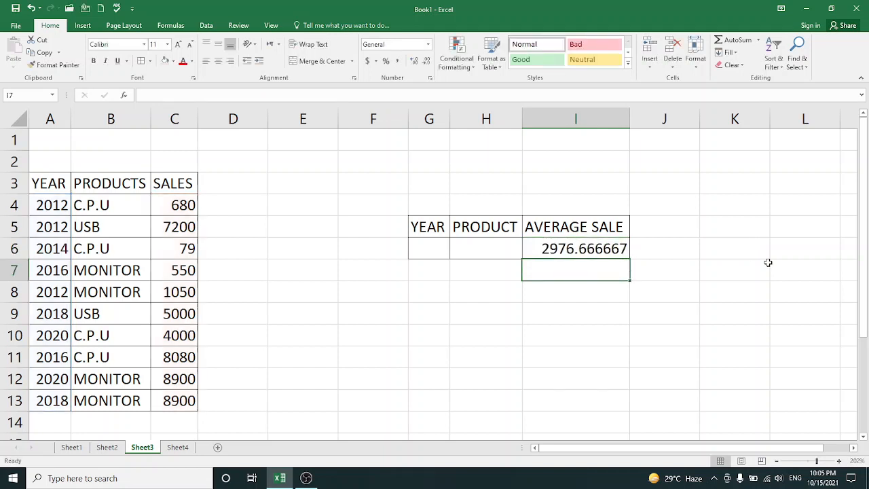
Replace the criterion 2012 in the I6 formula with a reference to the Year cell G6
double_click(589, 248)
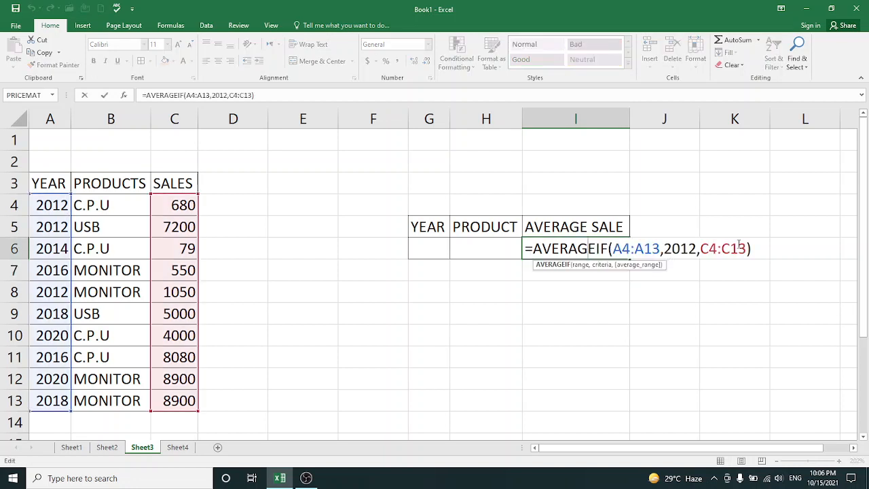
click(698, 248)
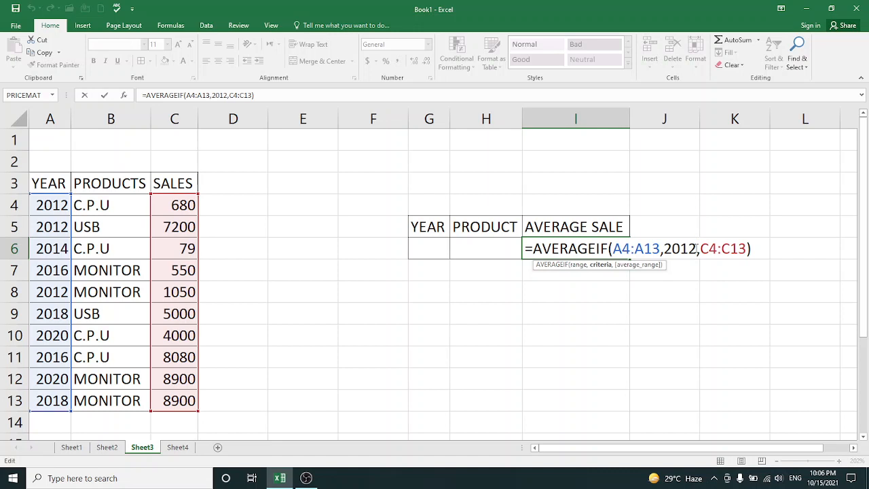
key(BackSpace)
key(BackSpace)
key(BackSpace)
key(BackSpace)
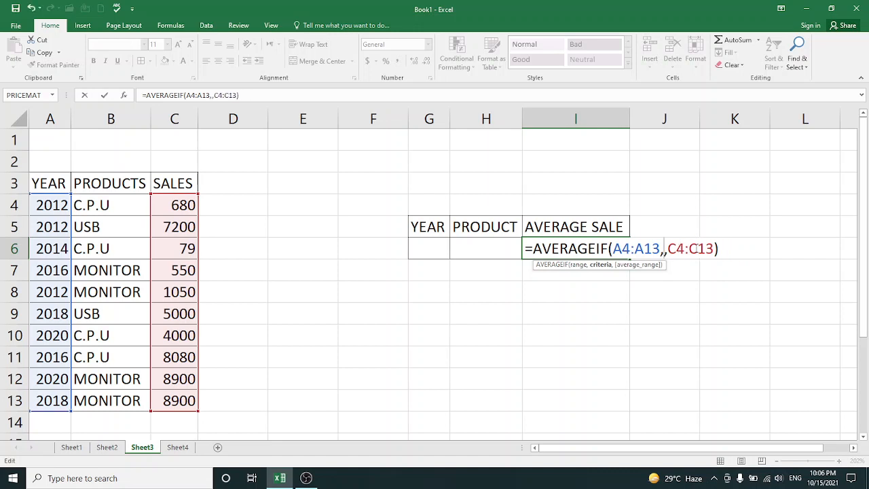
click(416, 252)
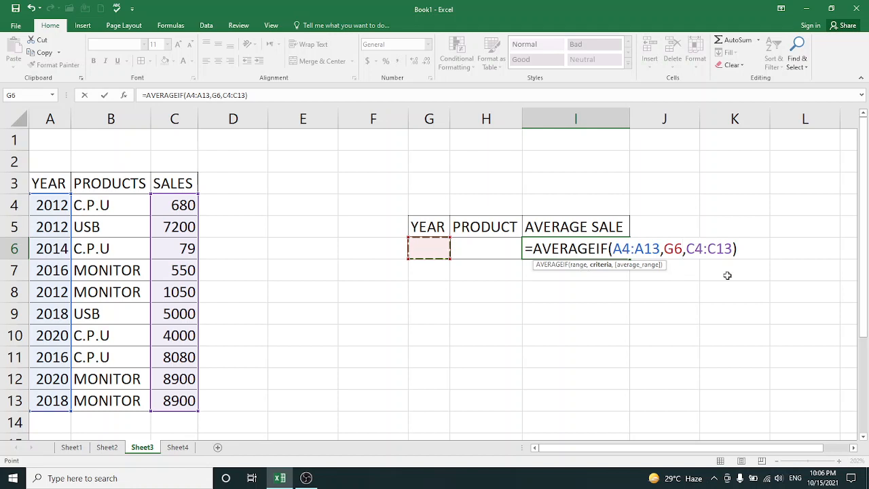
key(Right)
key(Right)
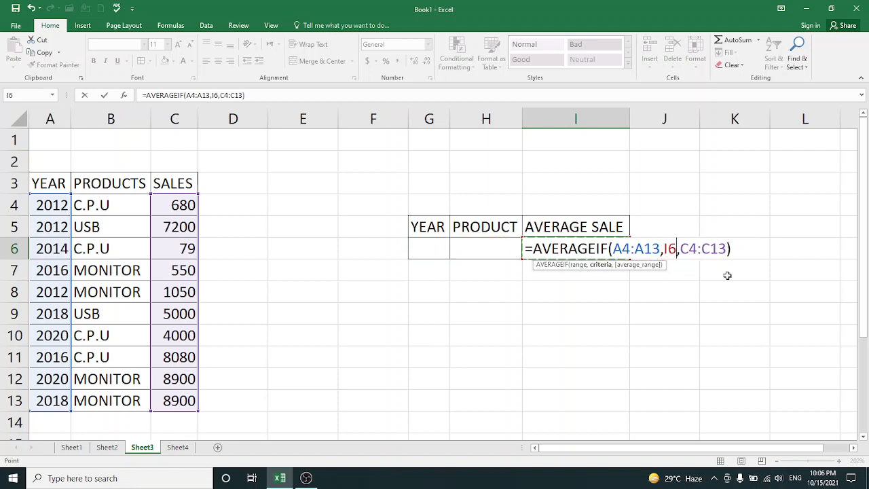
key(Left)
key(Left)
key(Left)
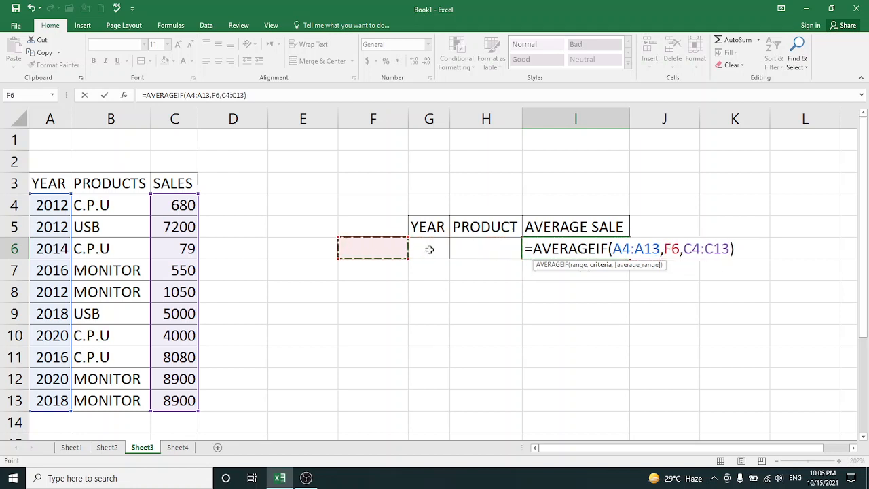
click(429, 249)
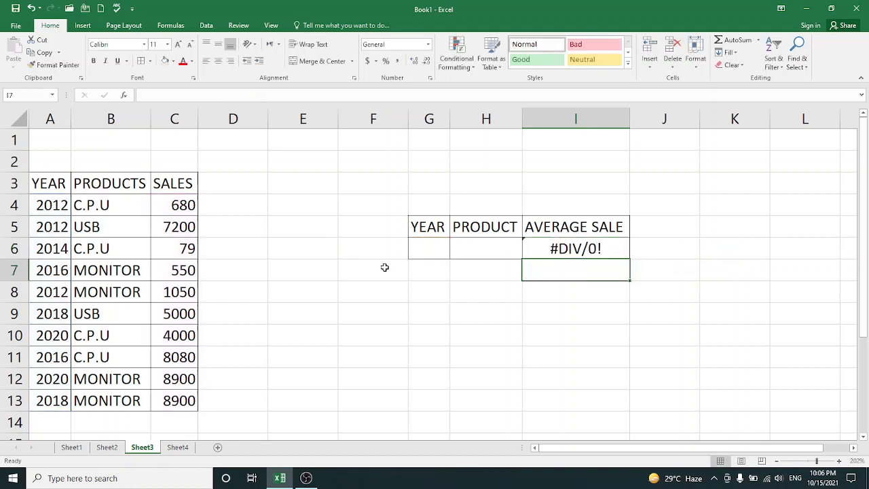
Enter 2014 in the Year cell G6
click(421, 253)
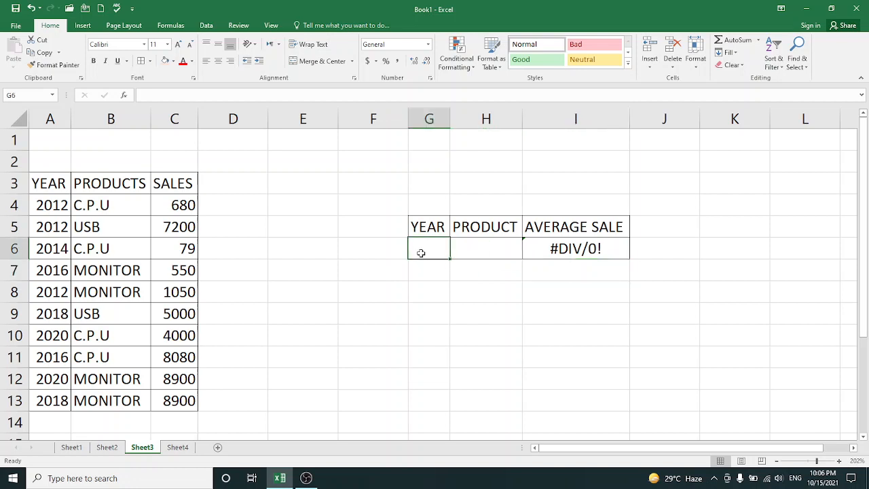
text(2014)
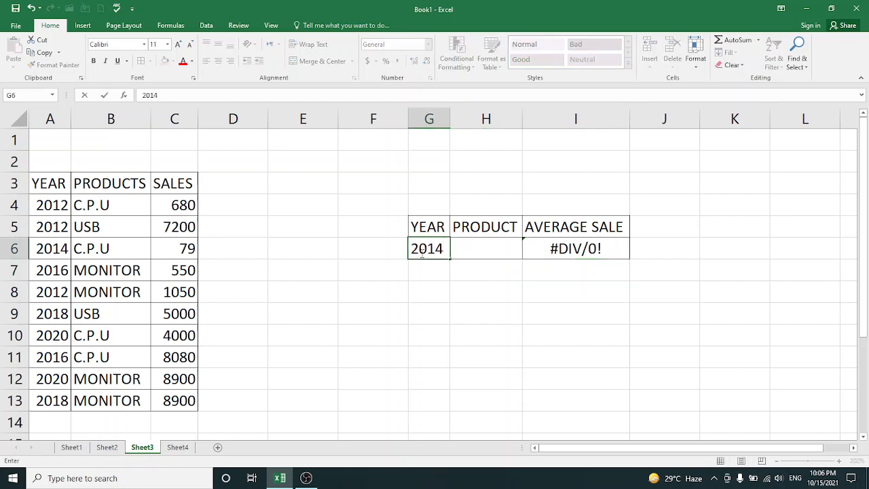
key(Return)
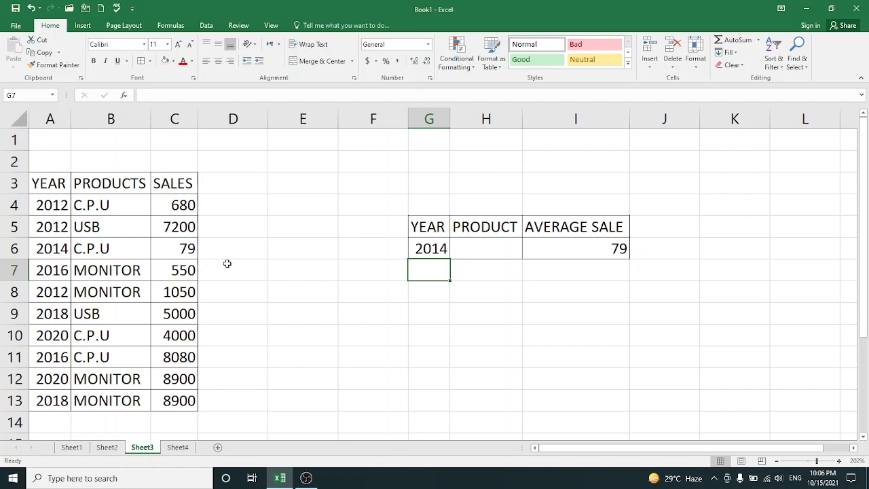
Set the Year cell G6 back to 2012
double_click(426, 250)
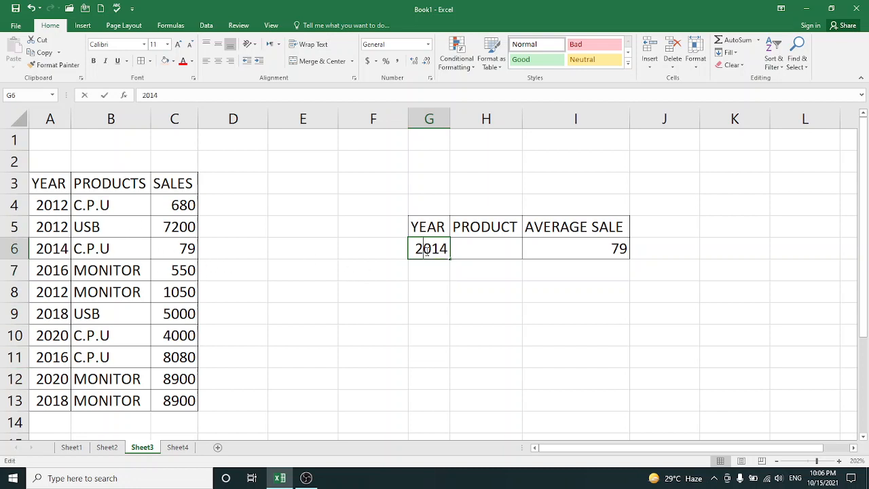
key(Right)
key(Right)
key(Right)
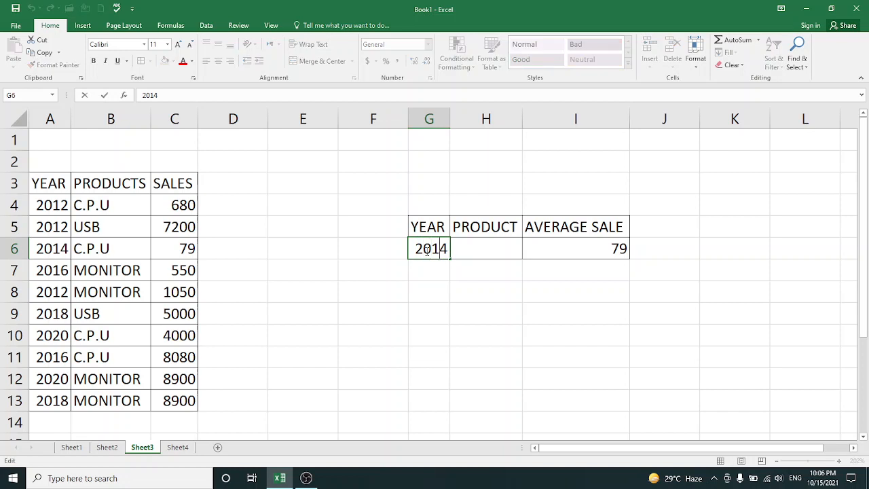
text(2)
key(BackSpace)
key(BackSpace)
text(2)
click(438, 273)
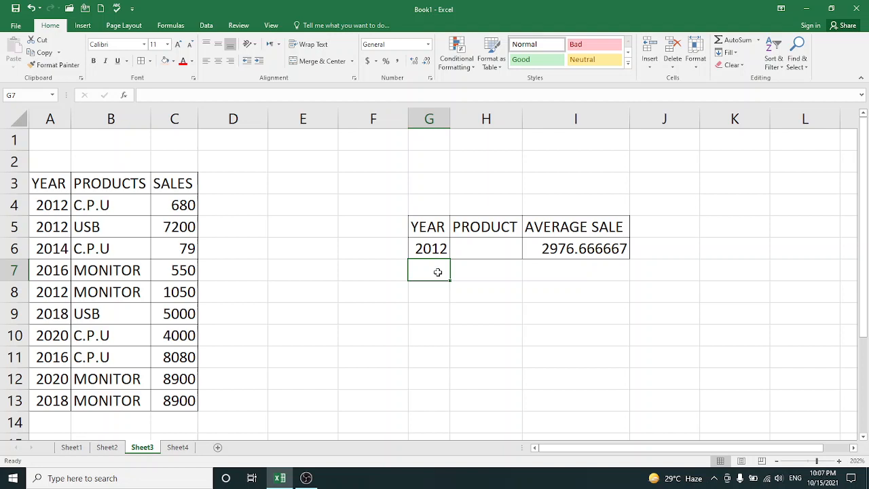
Change the function in the I6 formula from AVERAGEIF to AVERAGEIFS
double_click(597, 251)
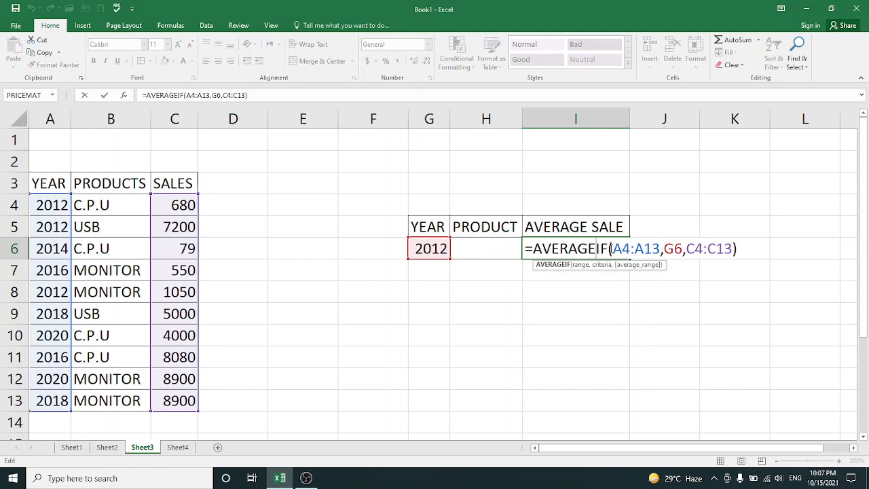
click(610, 249)
text(S)
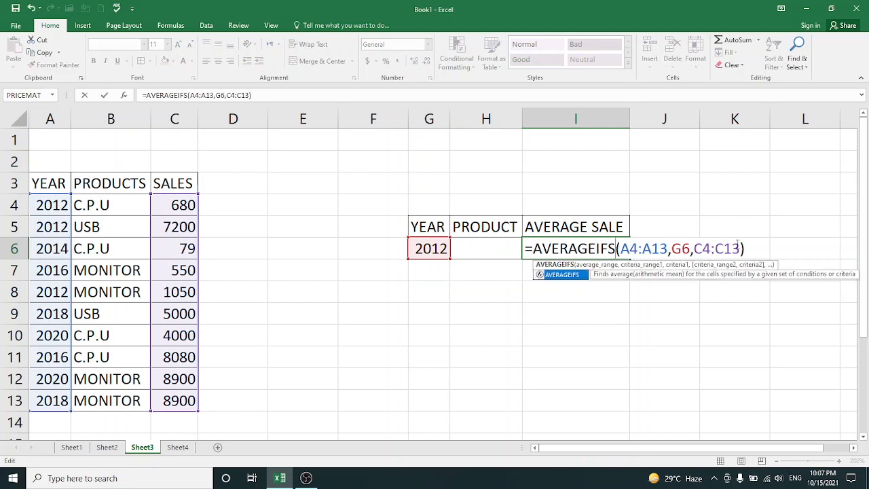
Replace the arguments of the AVERAGEIFS formula in I6 with the sales cells C4:C13 as the average range
click(740, 250)
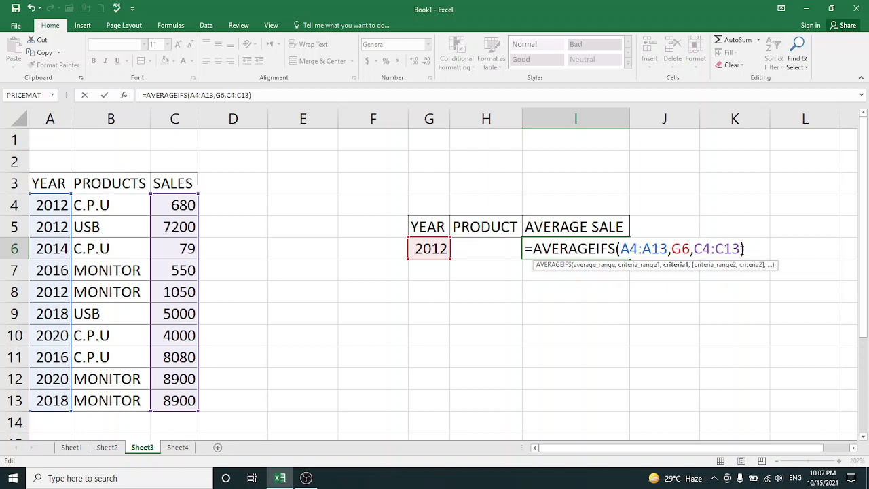
key(BackSpace)
key(BackSpace)
key(BackSpace)
key(BackSpace)
key(BackSpace)
key(BackSpace)
key(BackSpace)
key(BackSpace)
key(BackSpace)
key(BackSpace)
key(BackSpace)
key(BackSpace)
key(BackSpace)
key(BackSpace)
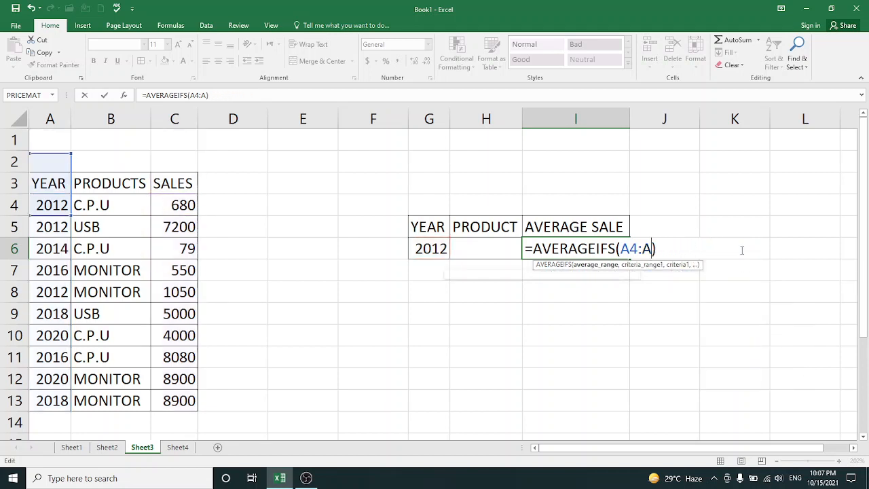
key(BackSpace)
key(BackSpace)
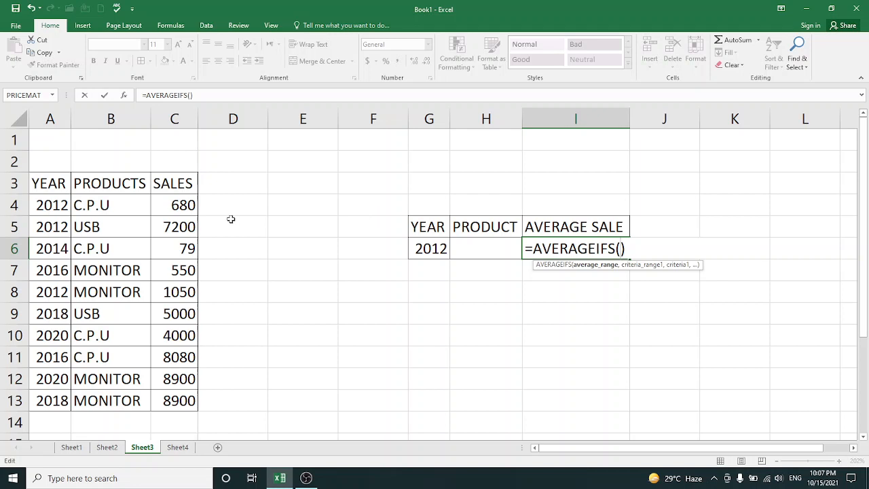
drag(182, 209, 186, 402)
text(,)
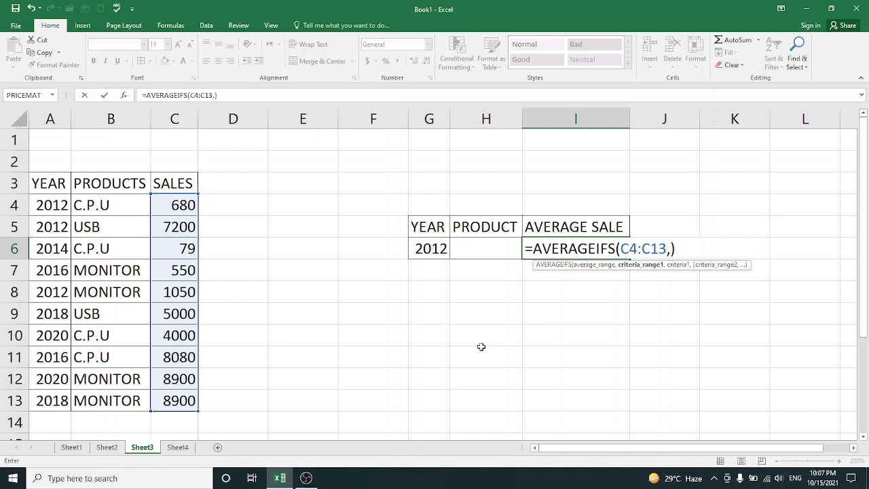
click(429, 250)
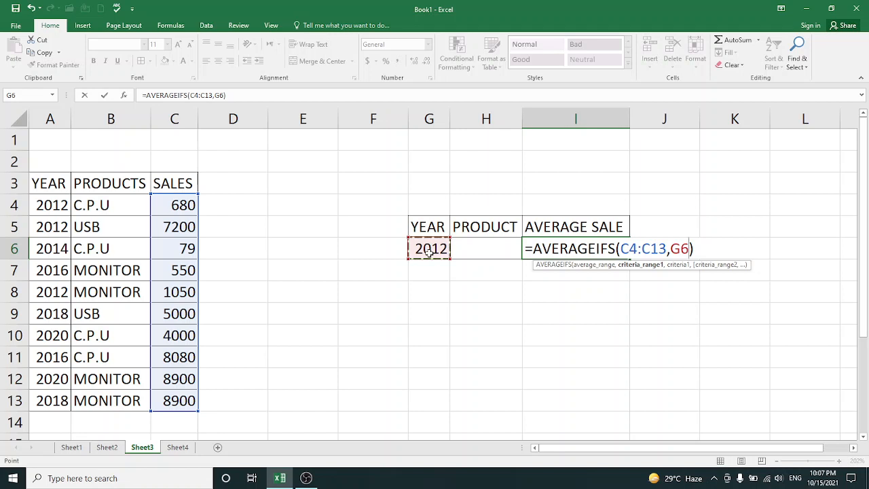
key(BackSpace)
key(BackSpace)
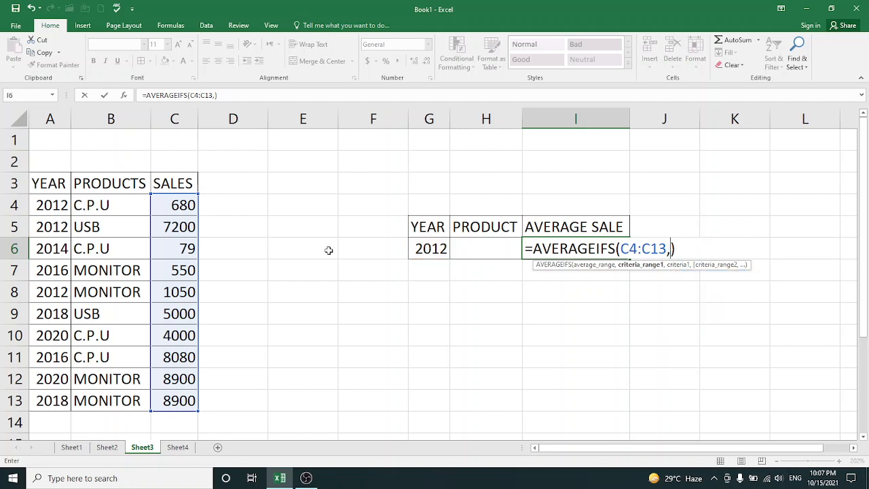
Add the year cells A4:A13 as the first criteria range, with Year cell G6 as its criterion
drag(51, 209, 60, 400)
text(,)
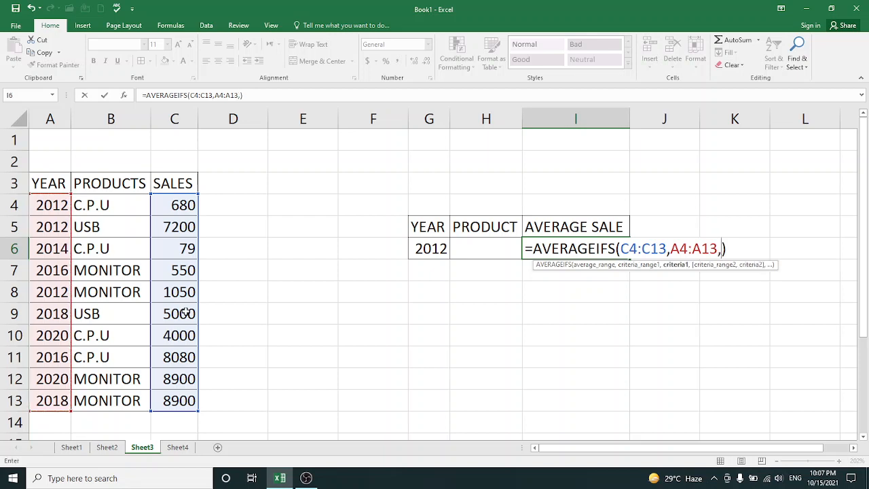
click(423, 251)
text(,)
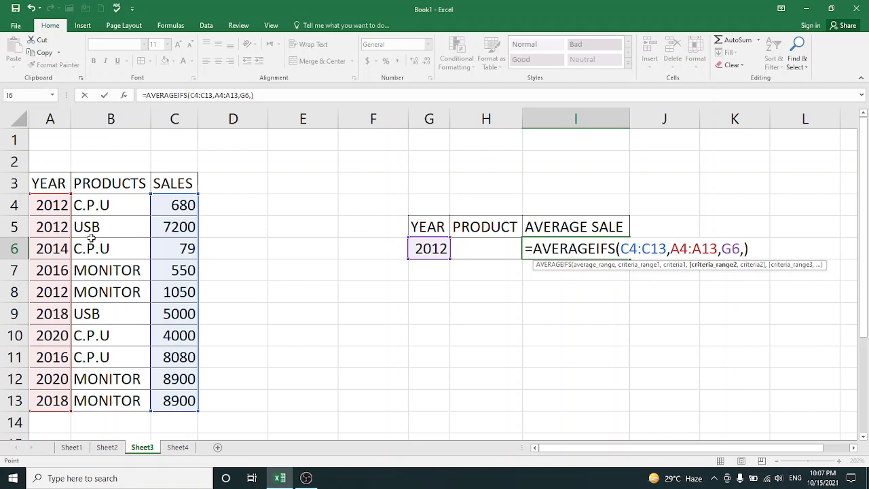
Add the product cells B4:B13 as the second criteria range with the criterion "MONITOR" and complete the I6 formula
drag(91, 205, 91, 398)
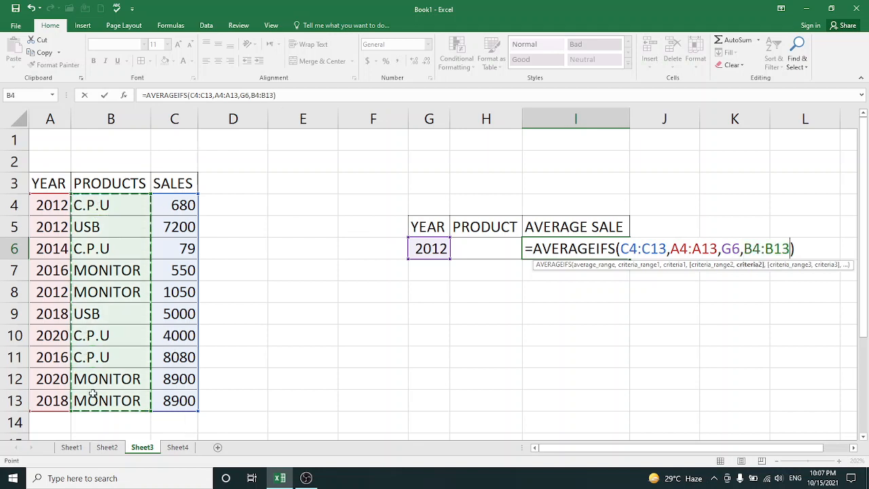
text(,")
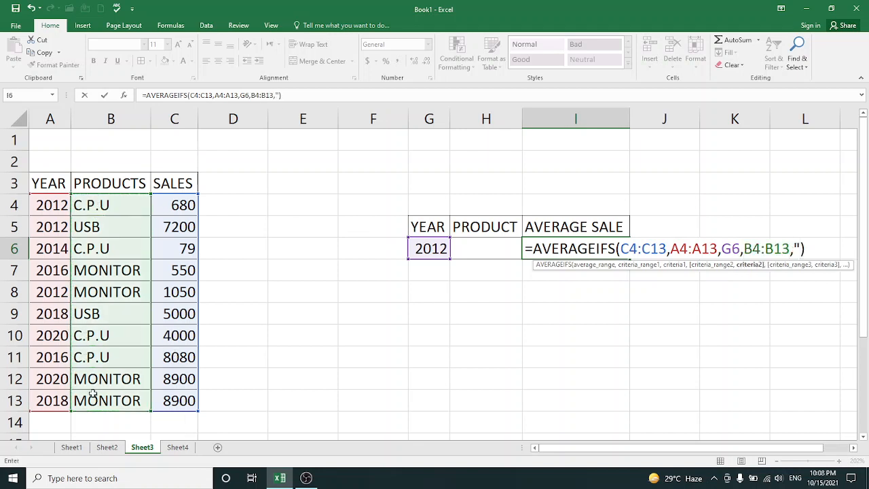
text(MONITOR)
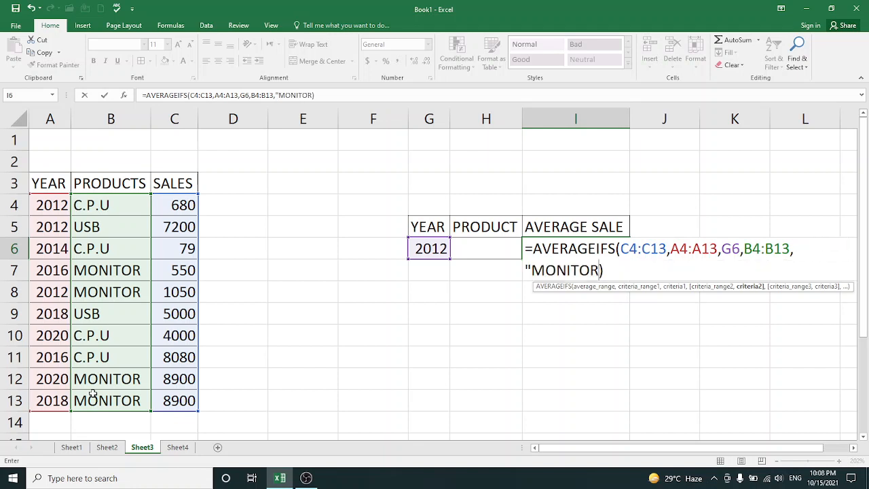
text("))
key(Tab)
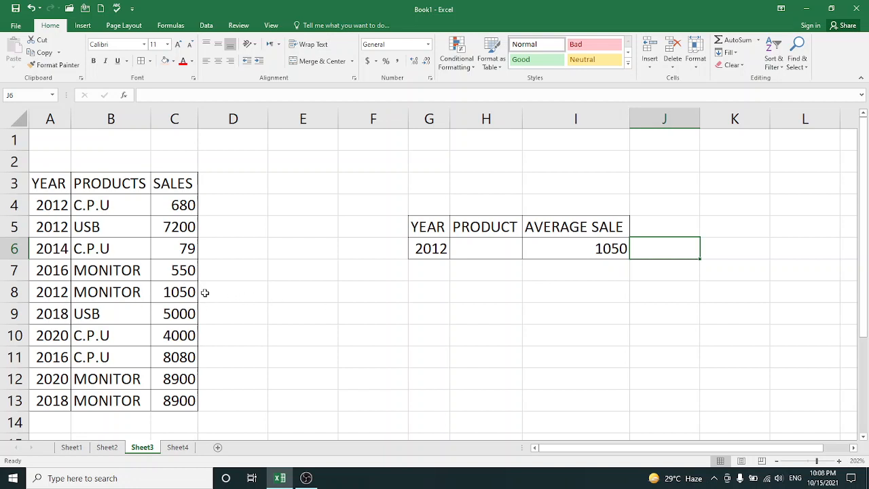
Enter MONITOR in the Product cell H6
click(461, 248)
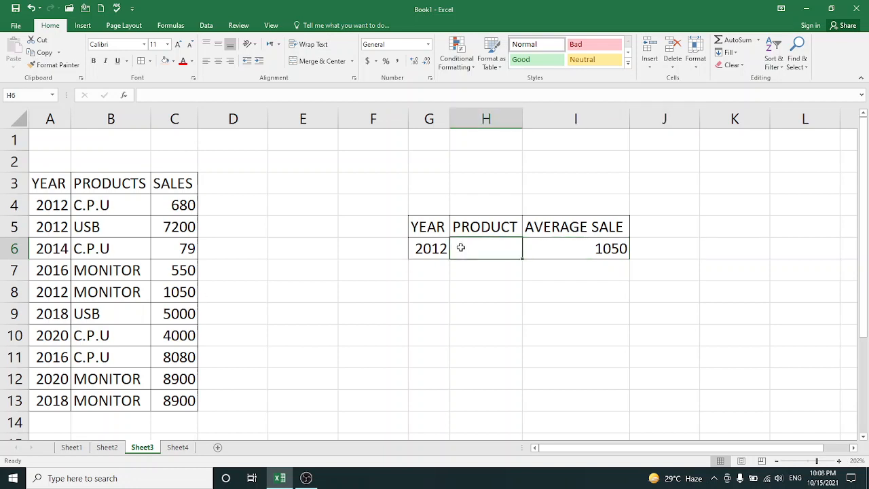
text(MONITOR)
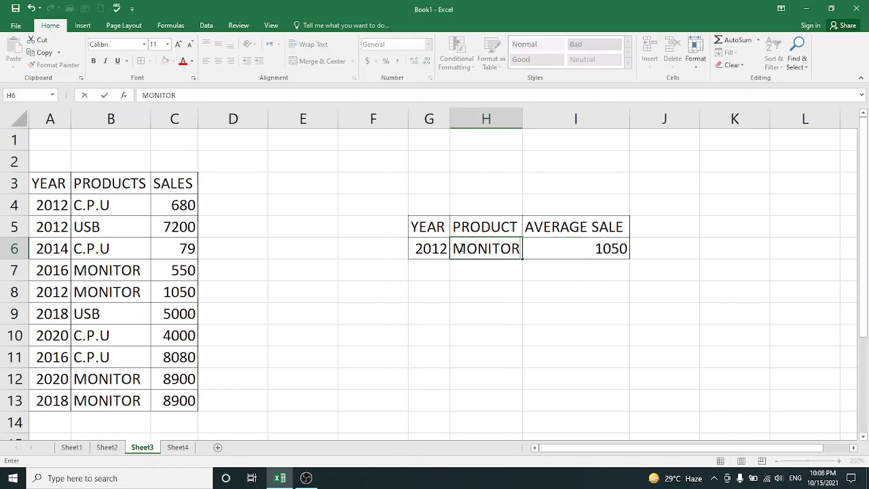
click(439, 265)
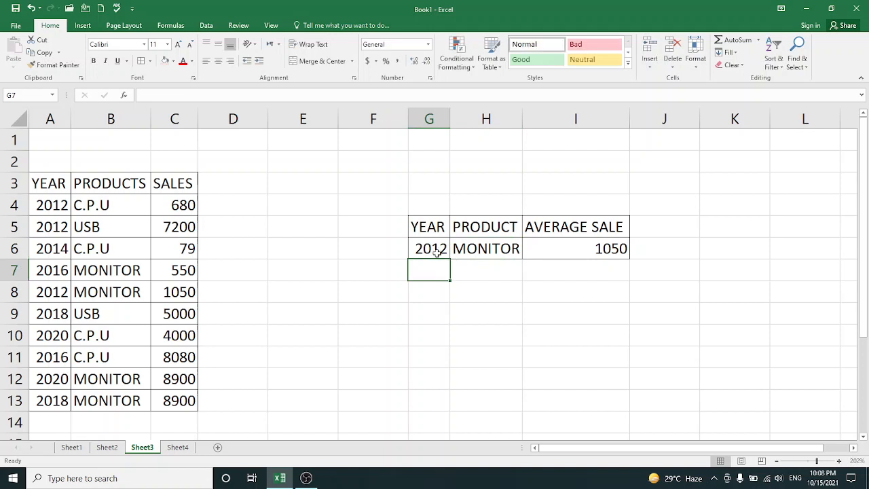
Enter 2014 in the Year cell G6 to test the AVERAGEIFS formula
click(437, 251)
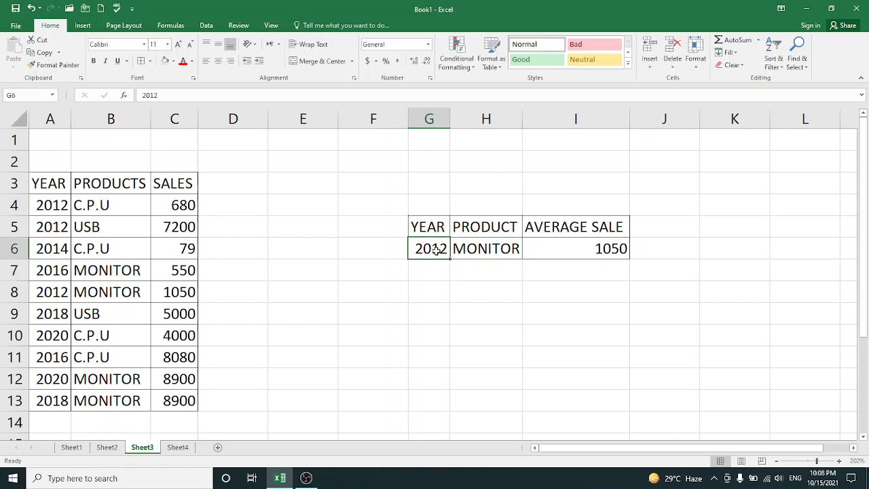
text(2014)
key(Return)
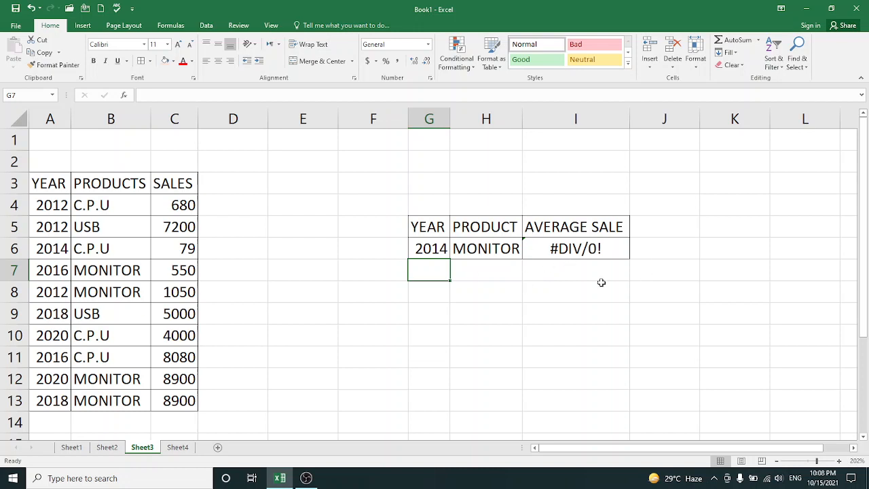
Set the Year cell G6 to 2020
click(437, 249)
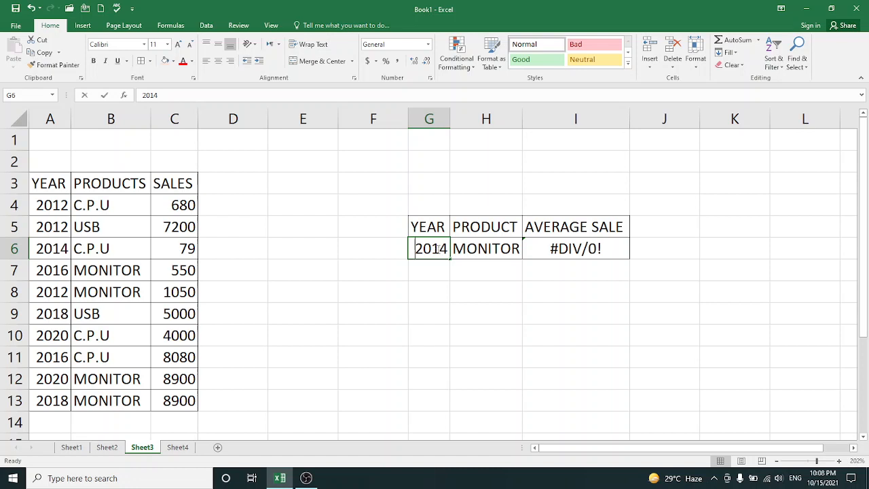
text(20)
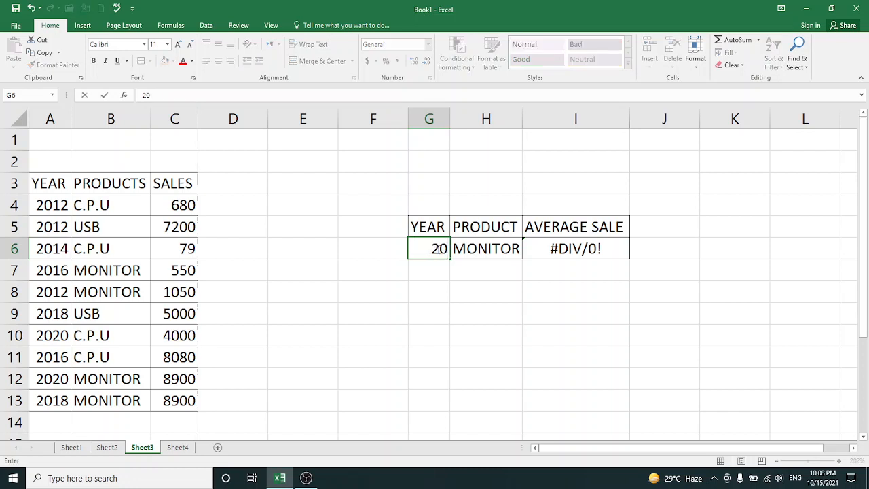
text(20)
key(Return)
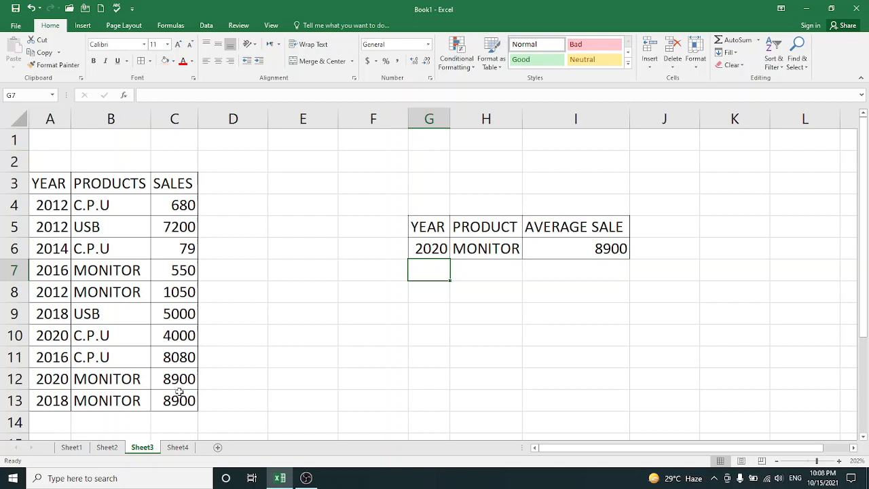
click(175, 447)
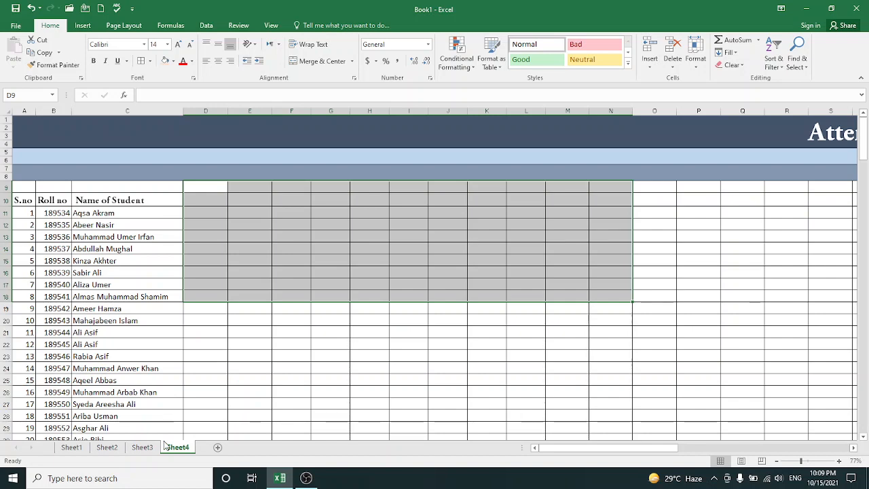
click(143, 449)
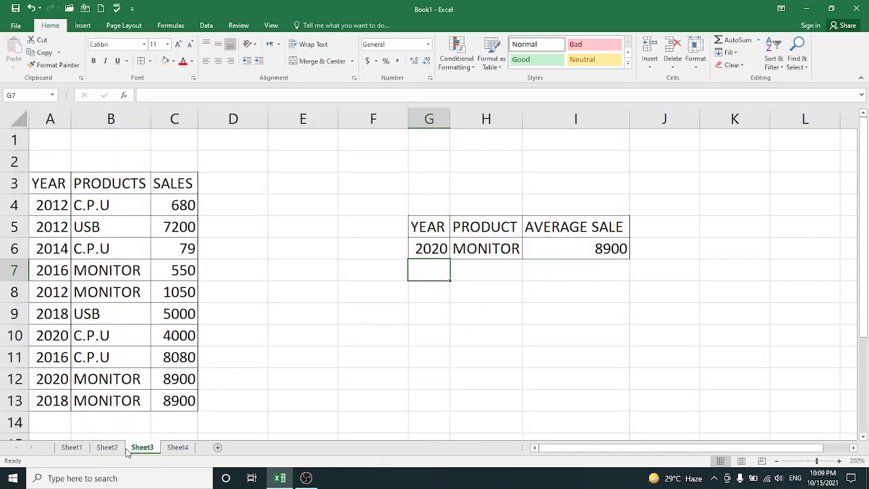
On Sheet2, fill in the missing first names in B6 and B10 of the NAME column
click(112, 451)
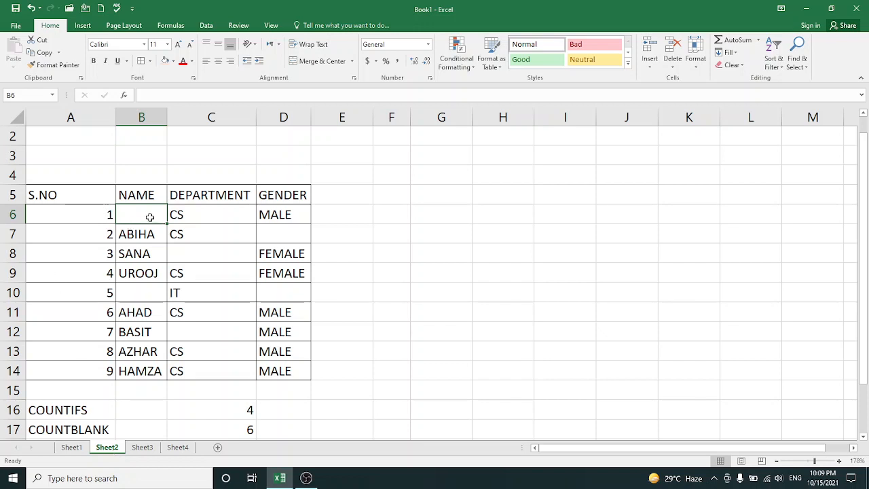
text(ALI)
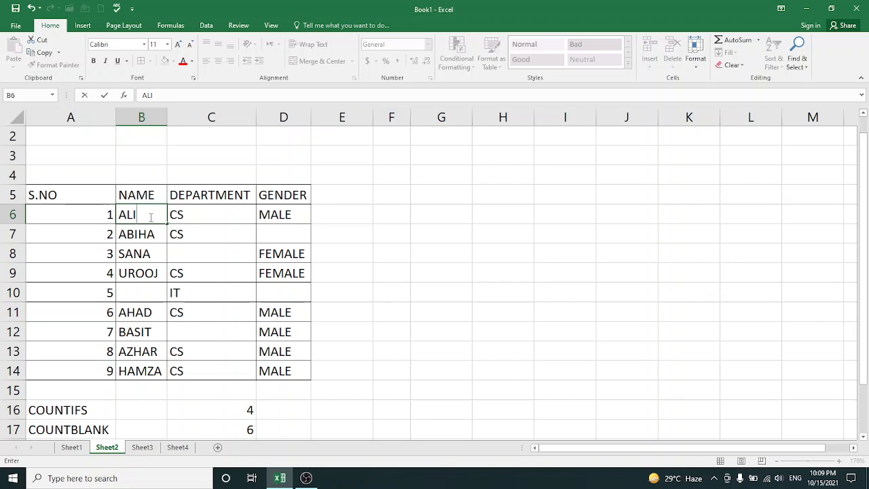
key(Return)
key(Return)
key(Return)
key(Return)
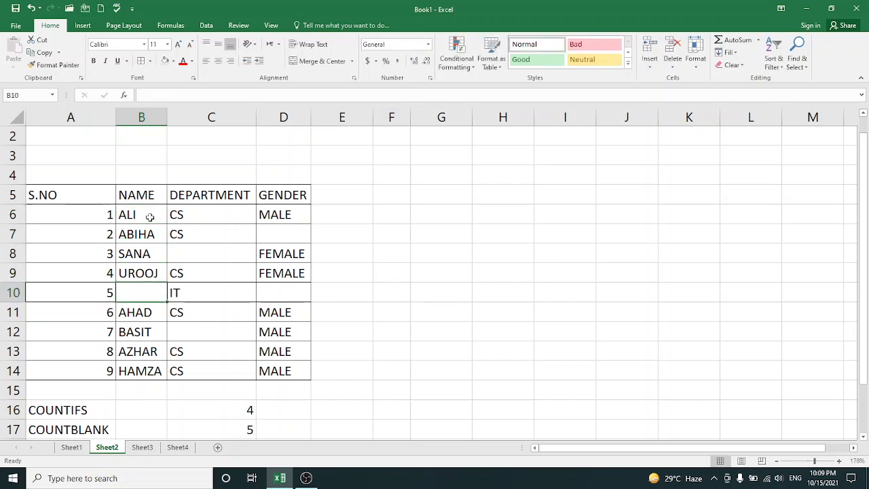
text(HA,A)
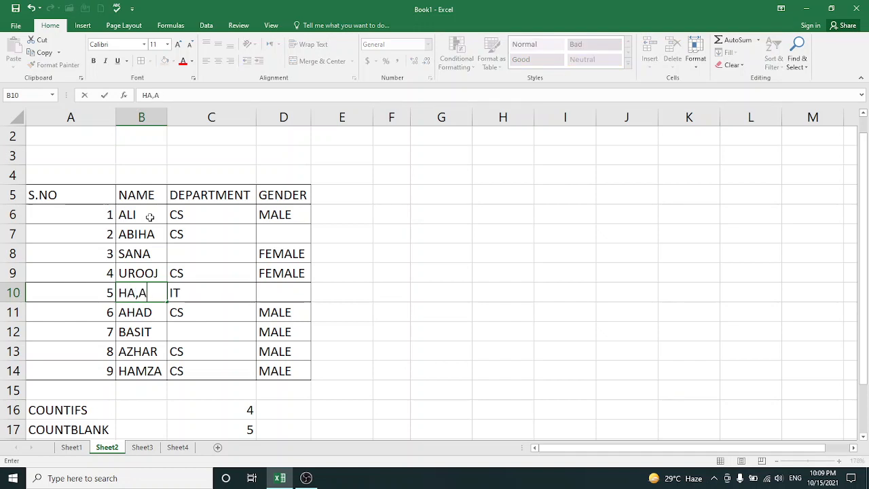
key(BackSpace)
key(BackSpace)
text(MAD)
Fill in the missing departments, entering CS in C8 and IT in C12
click(197, 251)
text(CS)
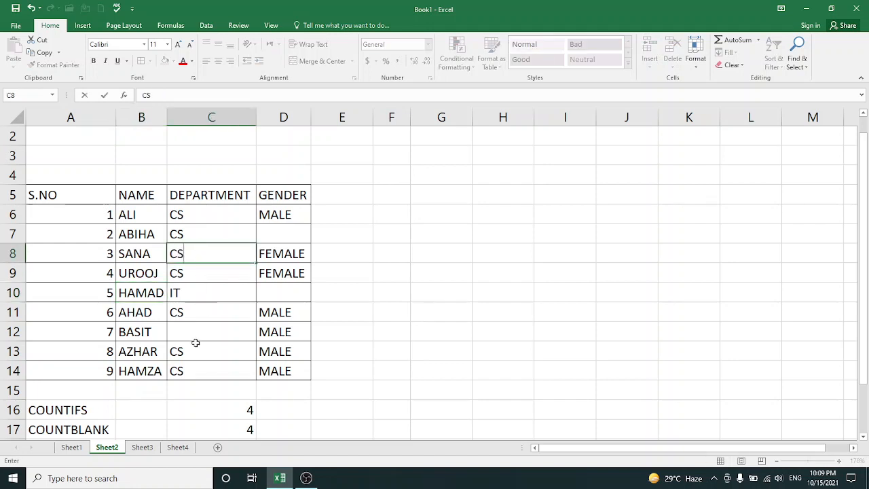
click(196, 332)
text(IT)
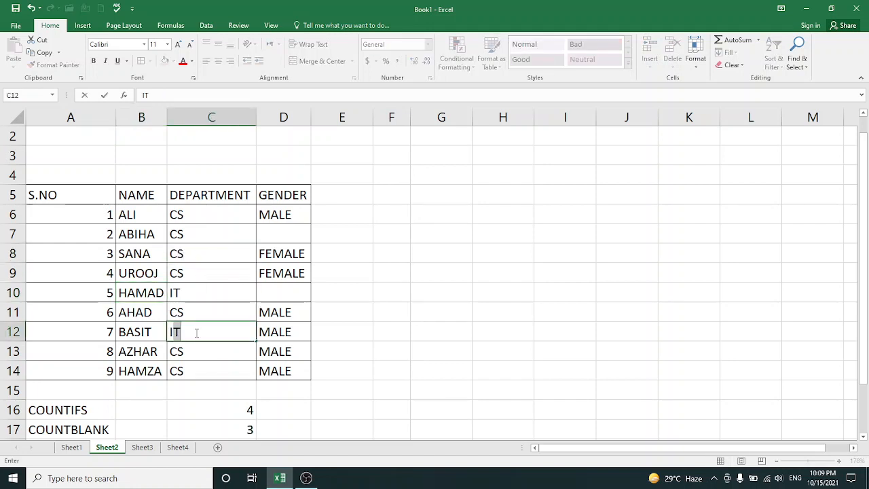
Fill in the missing genders, entering MALE in D10 and FEMALE in D7
click(278, 290)
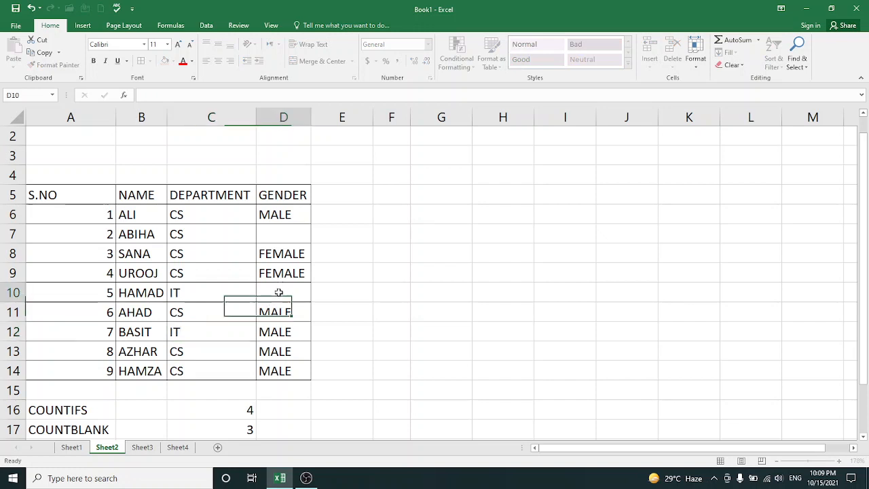
text(MALE)
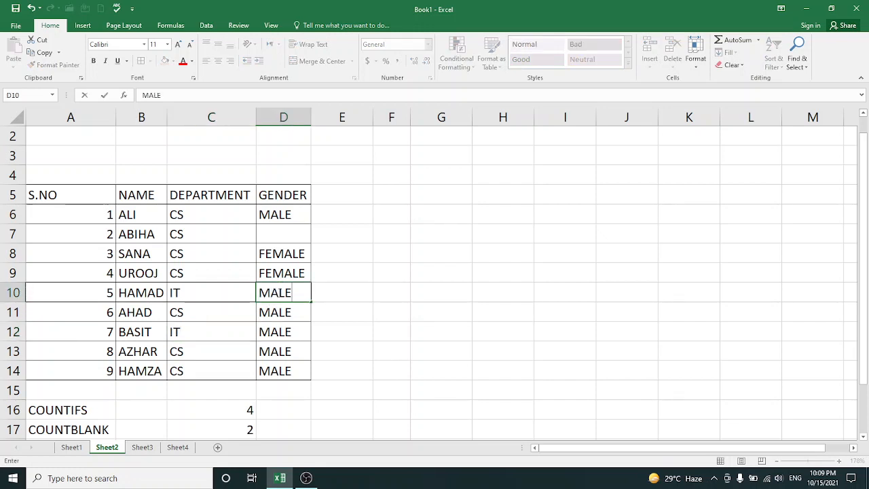
click(278, 232)
text(FEMAL)
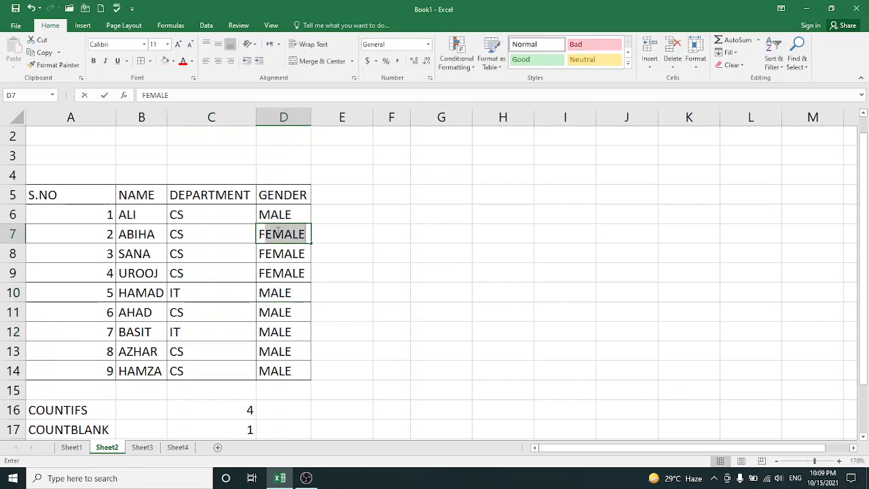
text(E)
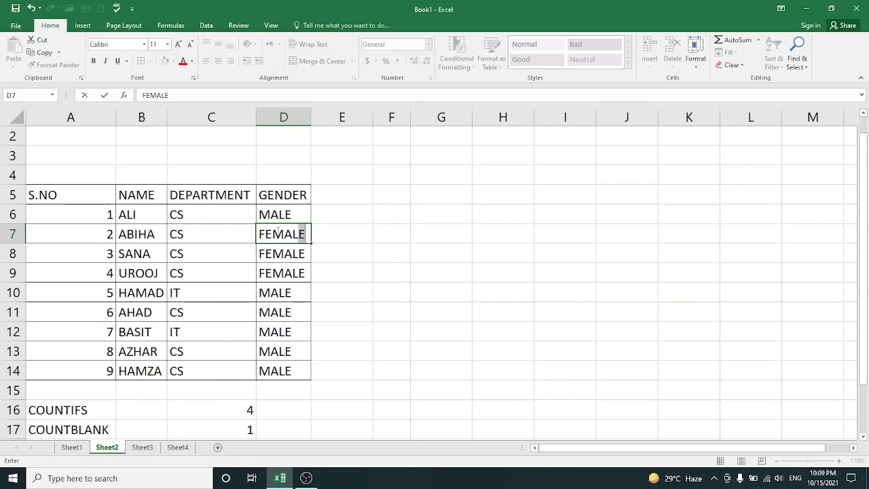
key(Tab)
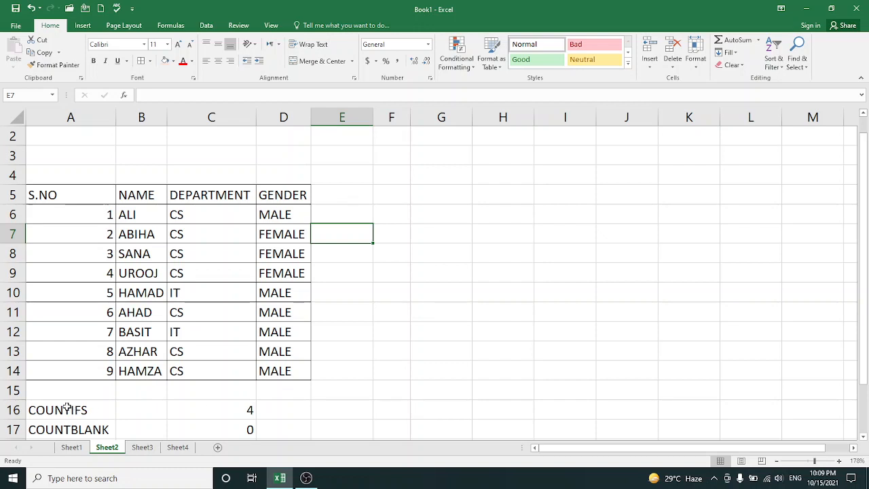
Clear the contents of the COUNTIFS and COUNTBLANK rows in A16:C17
drag(67, 407, 216, 350)
right_click(216, 351)
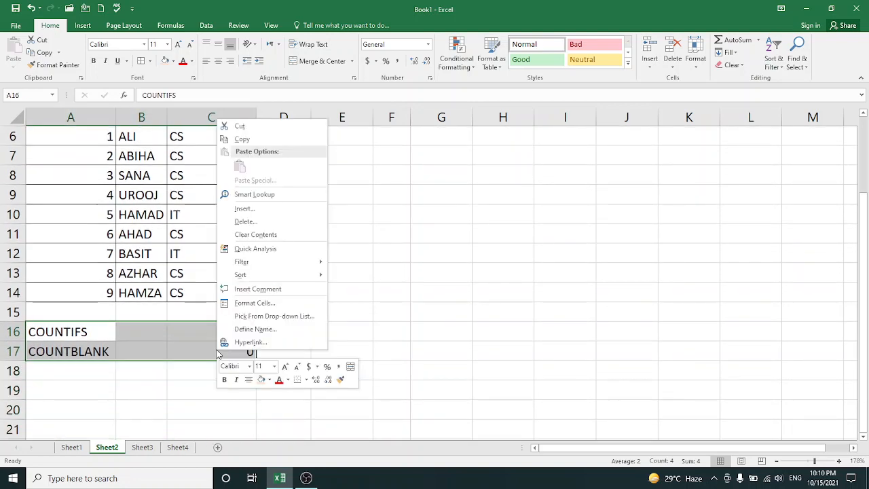
click(257, 235)
Label A16 as COUNT and enter =COUNT(A6:A14) in B16 to count the serial numbers
click(74, 332)
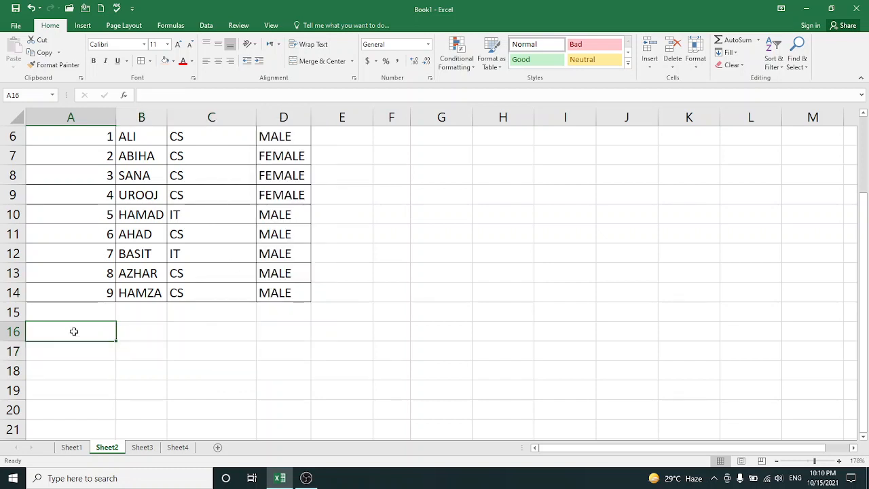
text(COUNT)
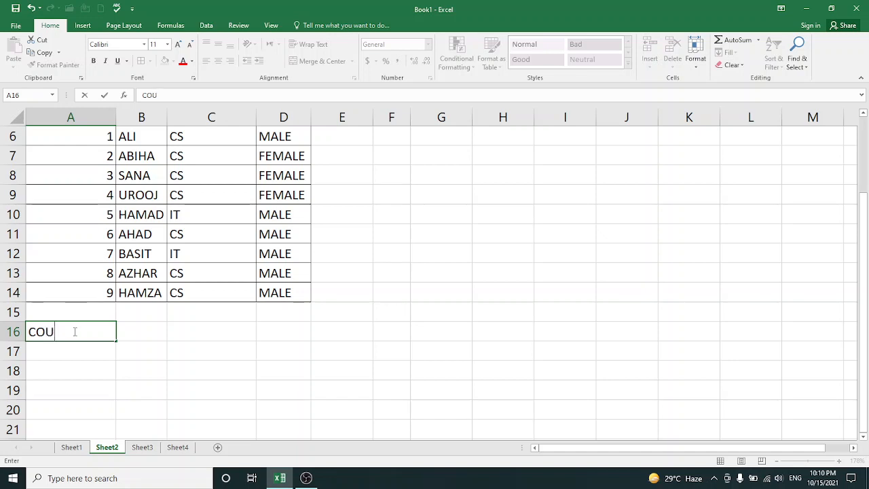
click(126, 337)
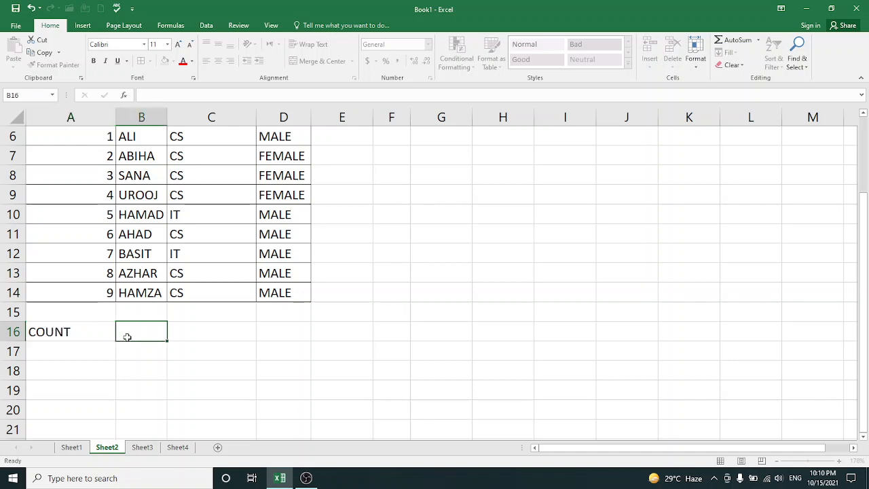
text(=)
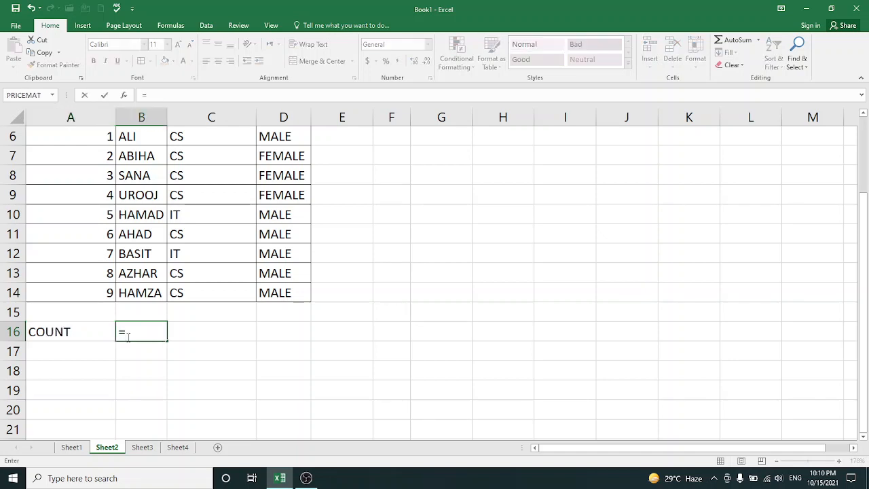
text(COUNT)
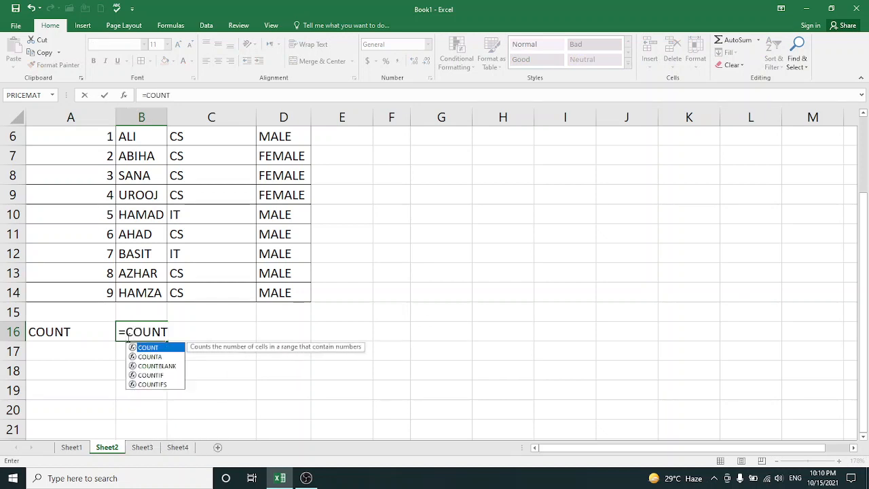
text(()
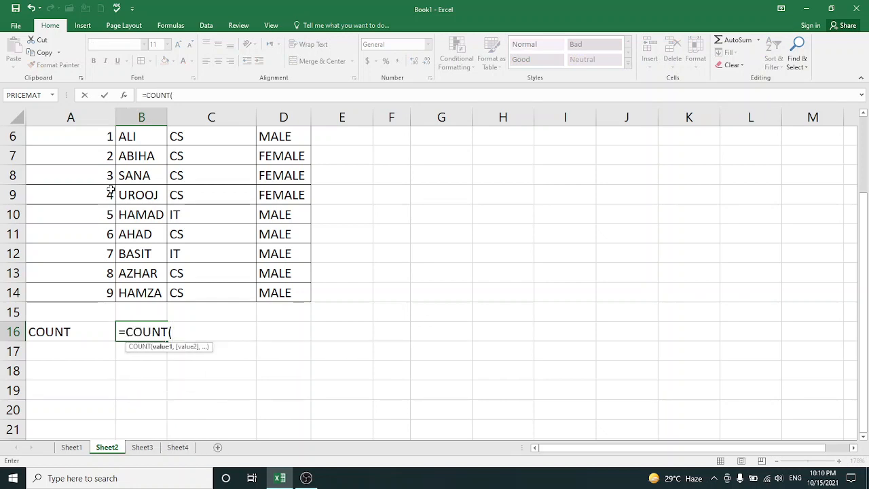
drag(95, 136, 91, 288)
text())
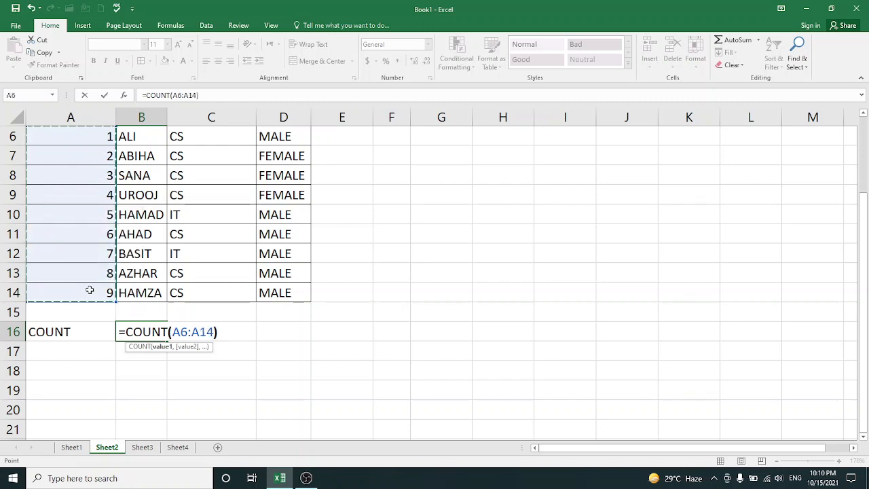
key(Return)
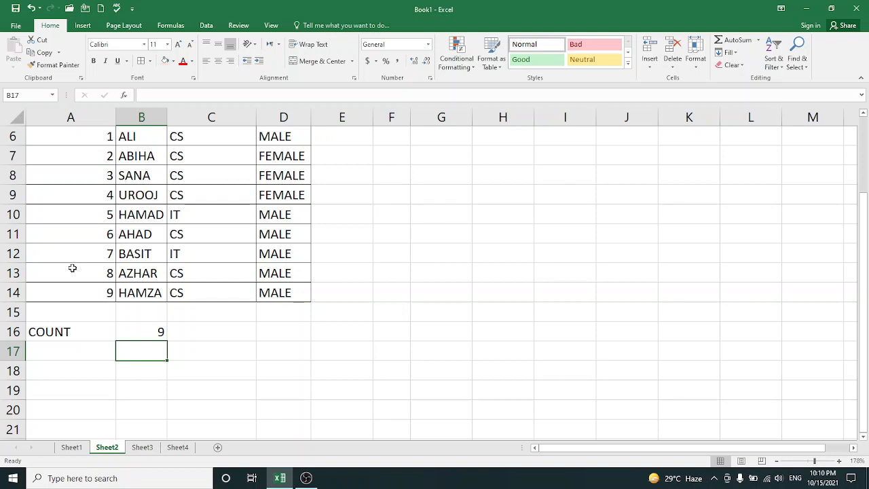
Enter the label COUNT in A17
click(60, 362)
text(COUNT)
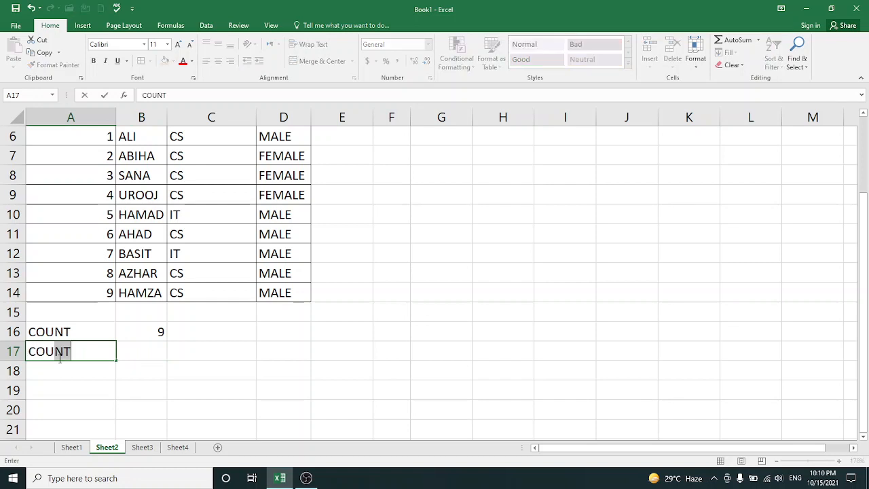
key(Tab)
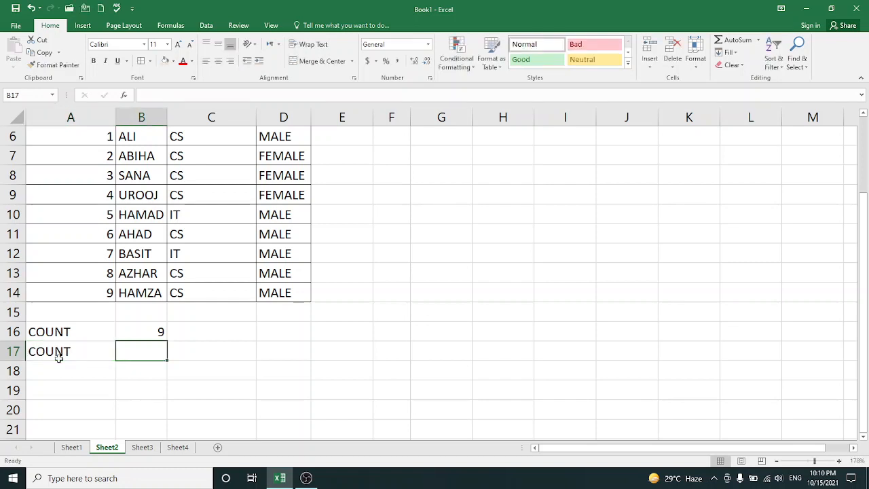
Try counting the NAME column by entering =COUNT(B6:B14) in B17
text(=COUN)
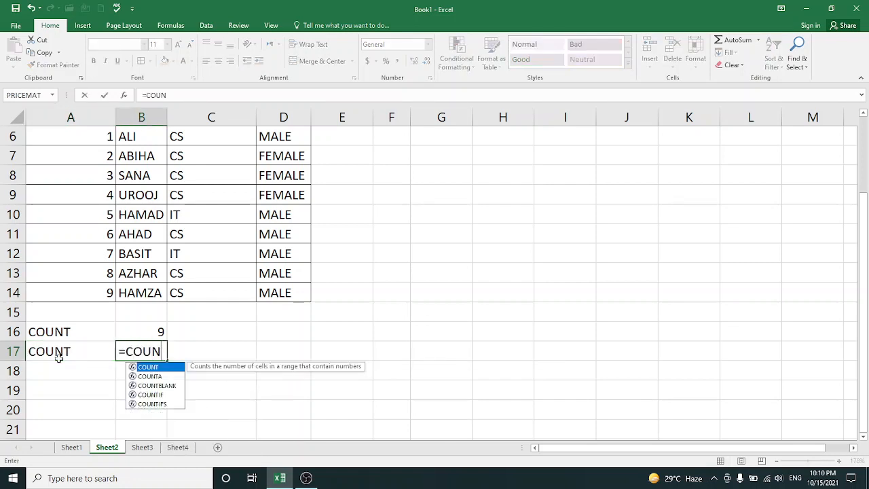
text(T()
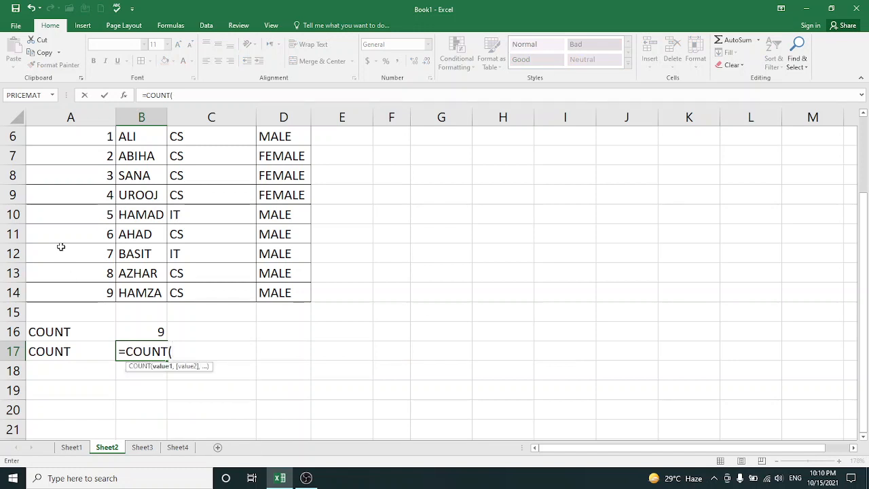
drag(133, 136, 142, 296)
text())
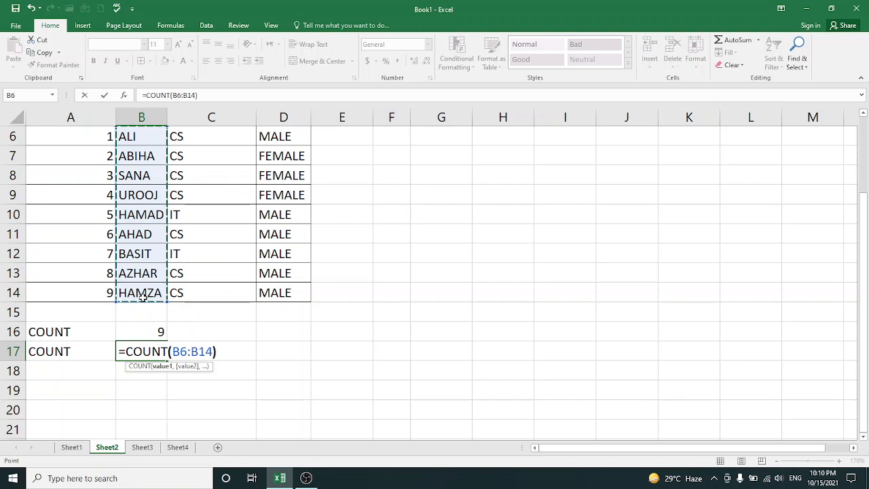
key(Return)
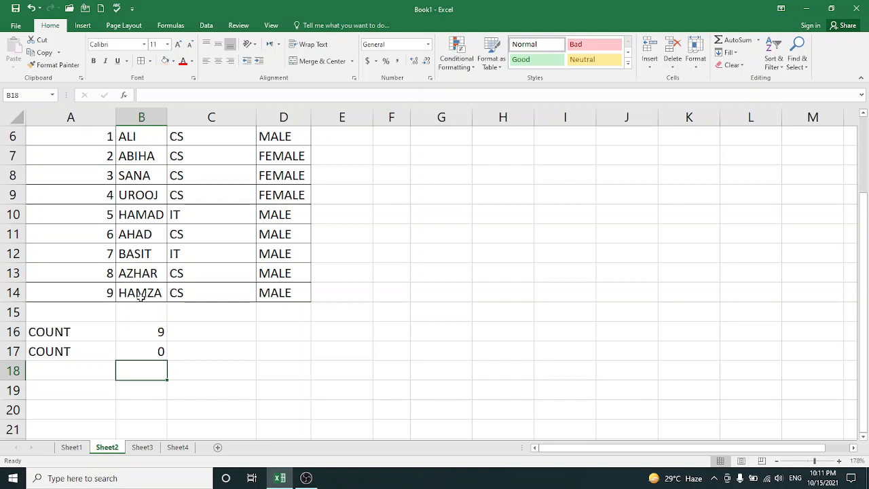
Change the label in A17 to COUNTA and replace the formula in B17 with =COUNTA(B6:B14)
double_click(75, 350)
text(A)
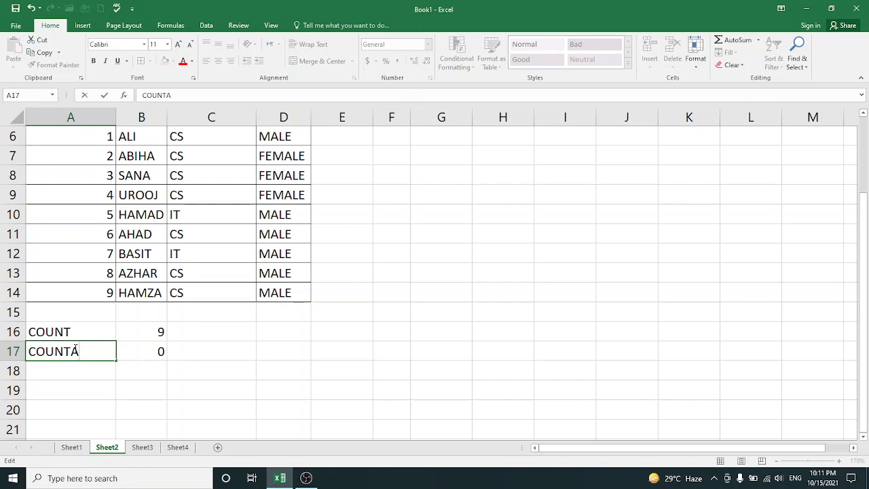
click(159, 353)
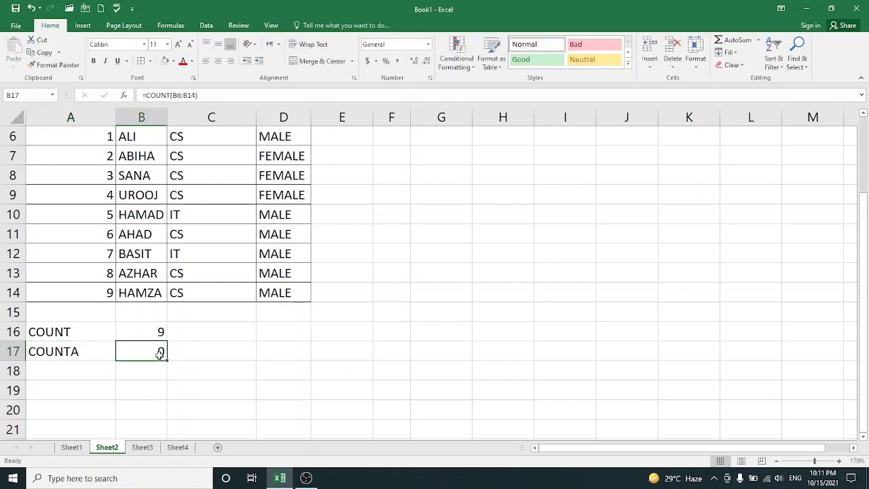
text(=)
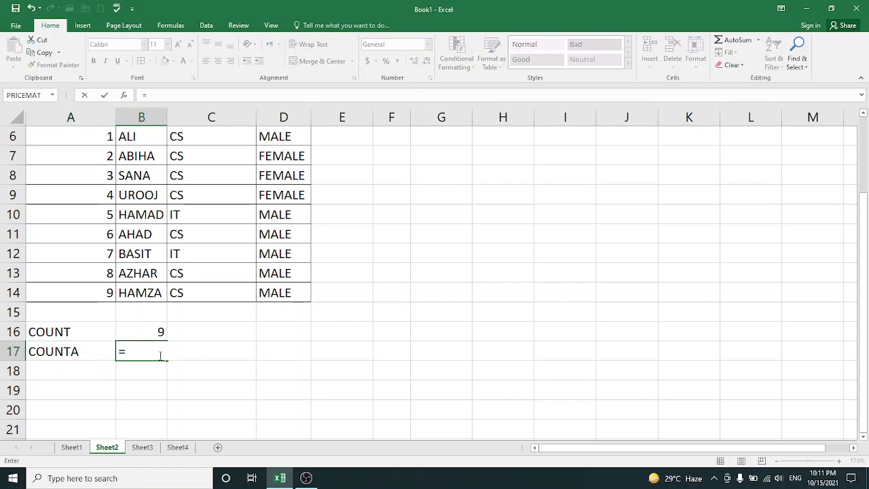
text(COUNT)
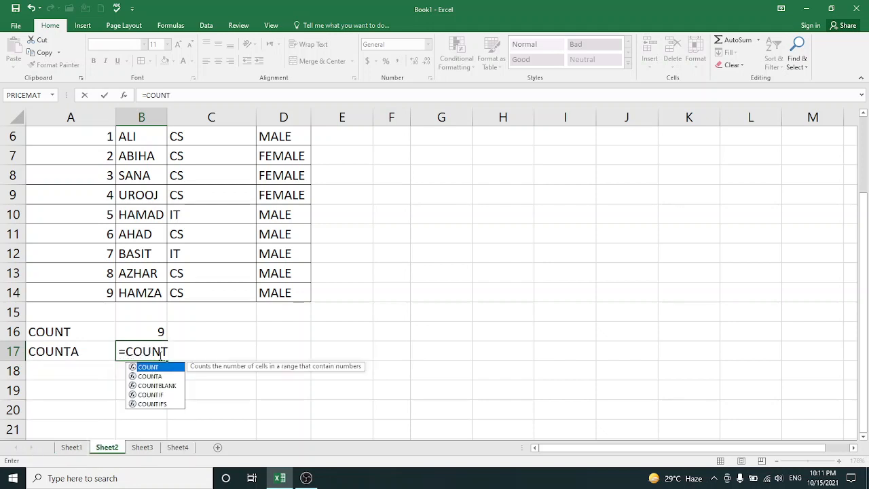
text(A()
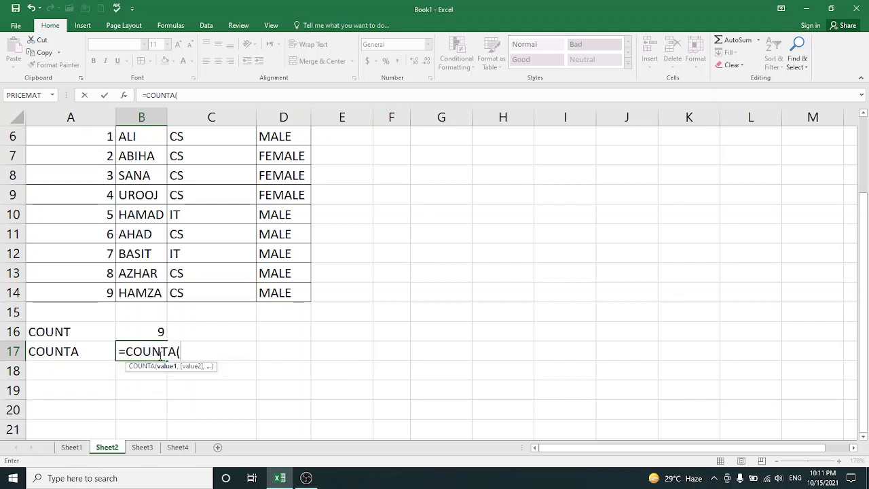
drag(139, 136, 150, 285)
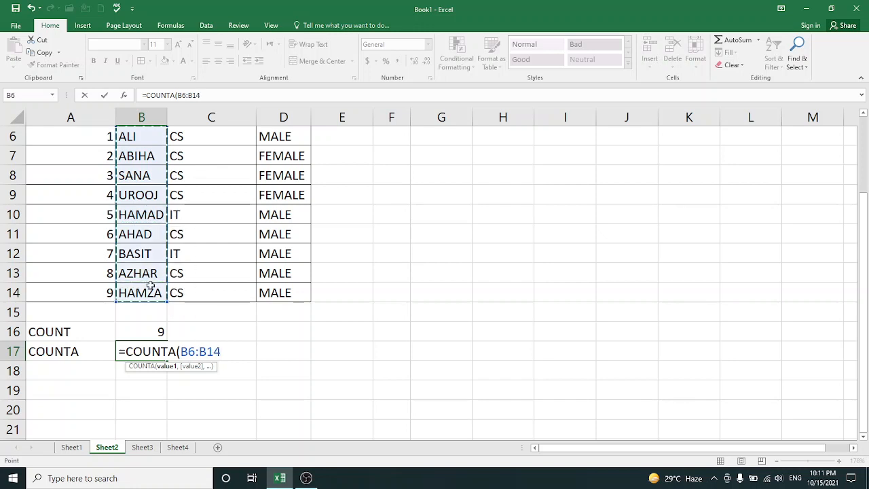
text())
key(Return)
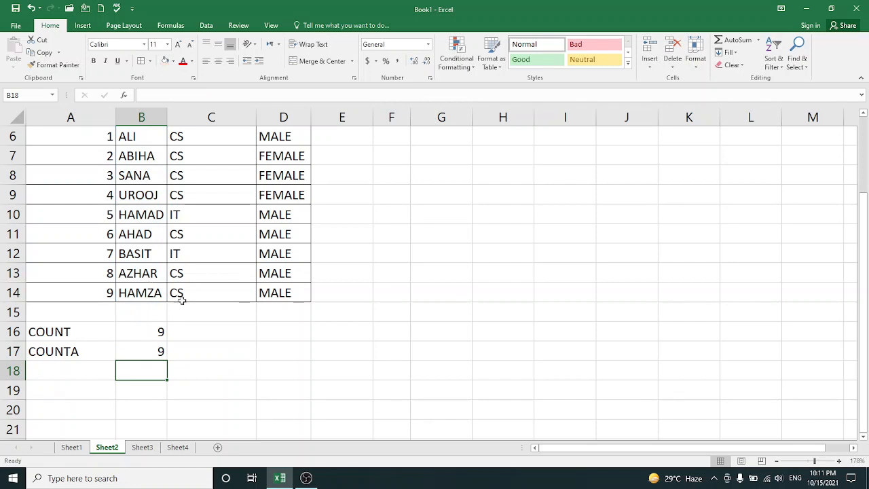
Add the notes NUMERIC VALUE in C16 and NON NUMERIC VALUE in C17 beside the two counts
click(219, 330)
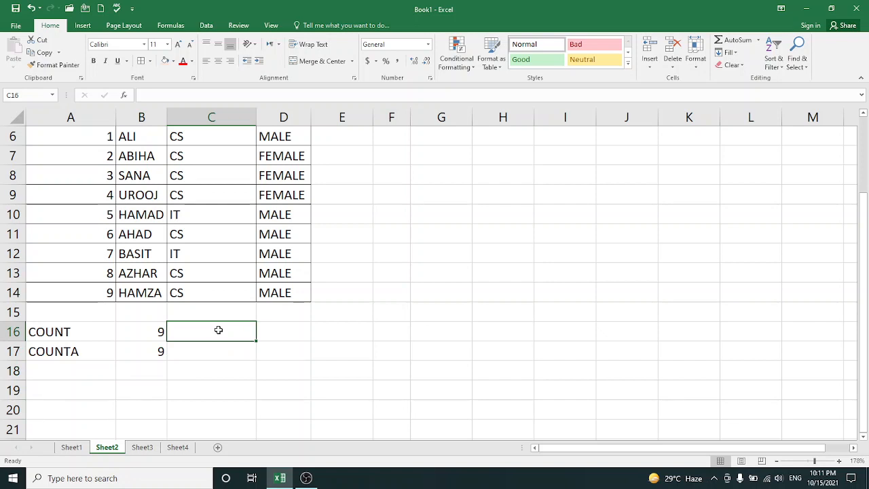
text(NUMERIC)
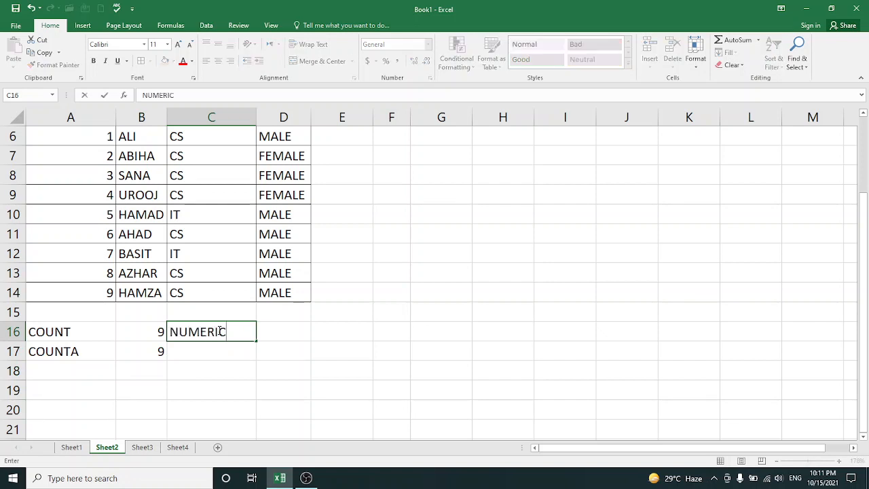
text( VALUE)
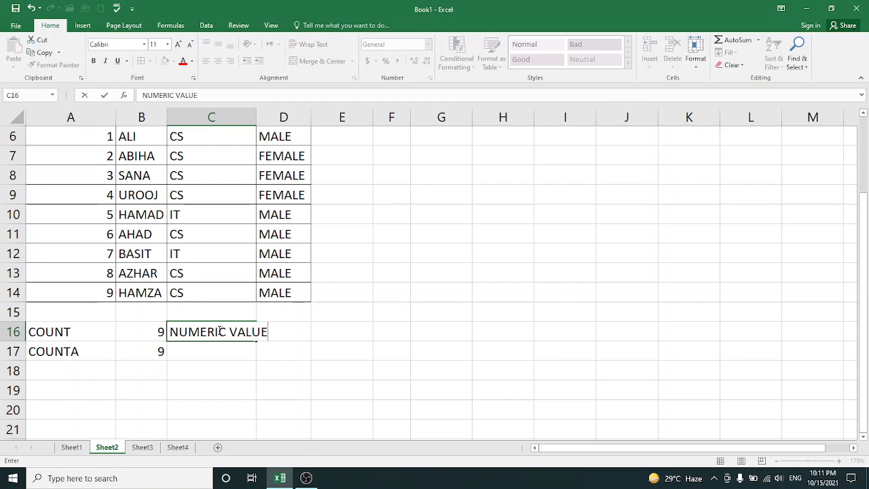
key(Return)
text(NON )
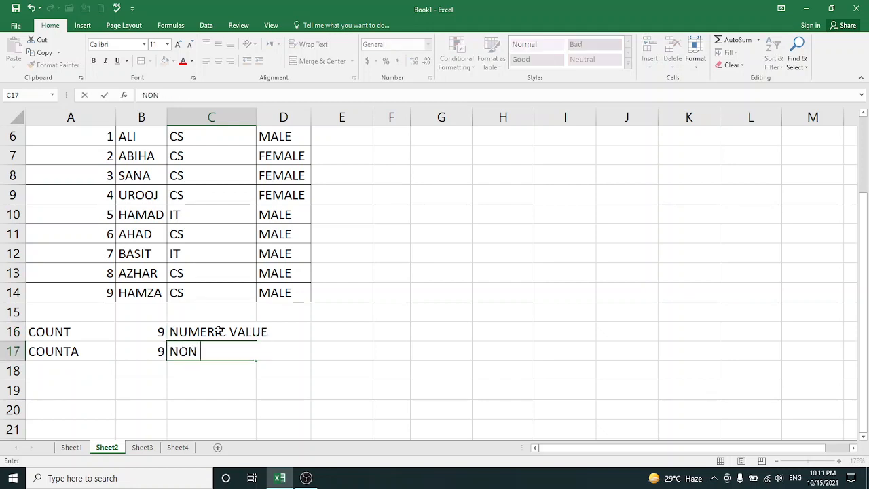
text(NUMERIC)
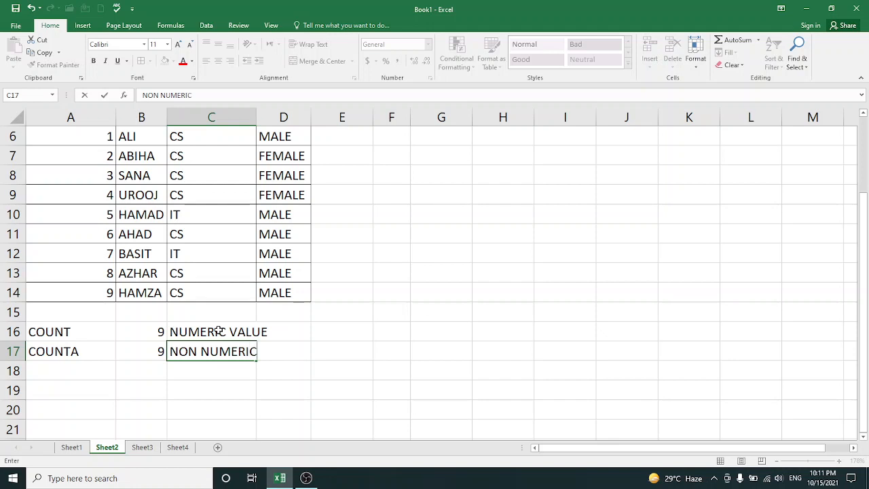
text( VALUE)
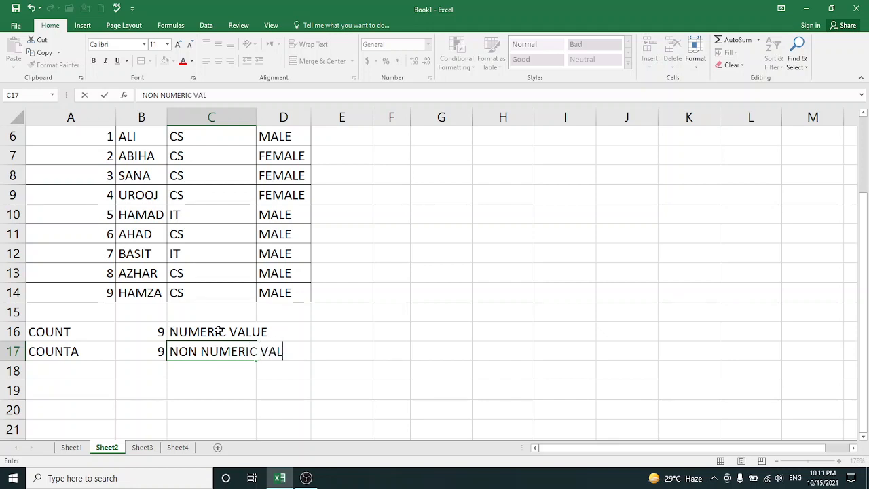
click(278, 332)
click(280, 359)
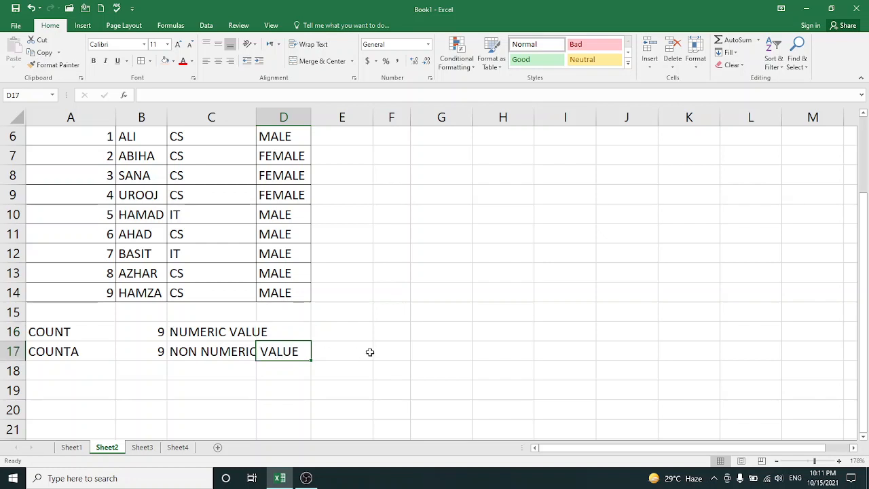
Enter the label COUNTBLANK in A18
click(55, 372)
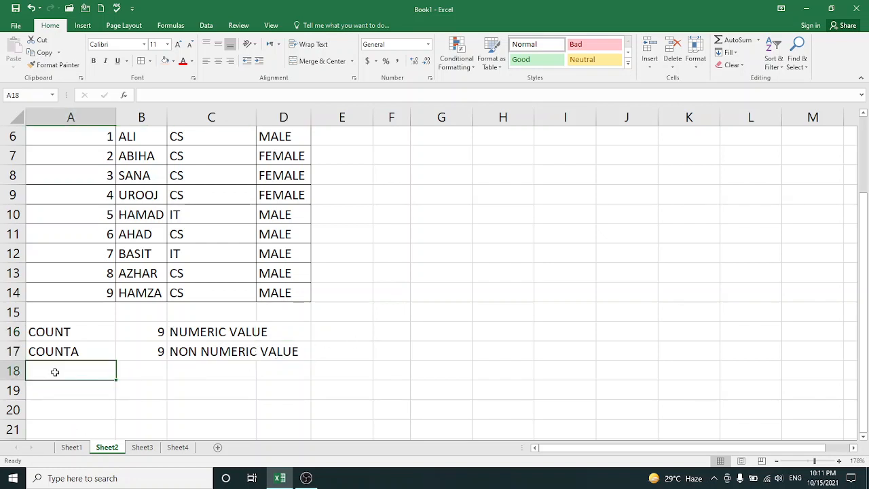
text(COUT)
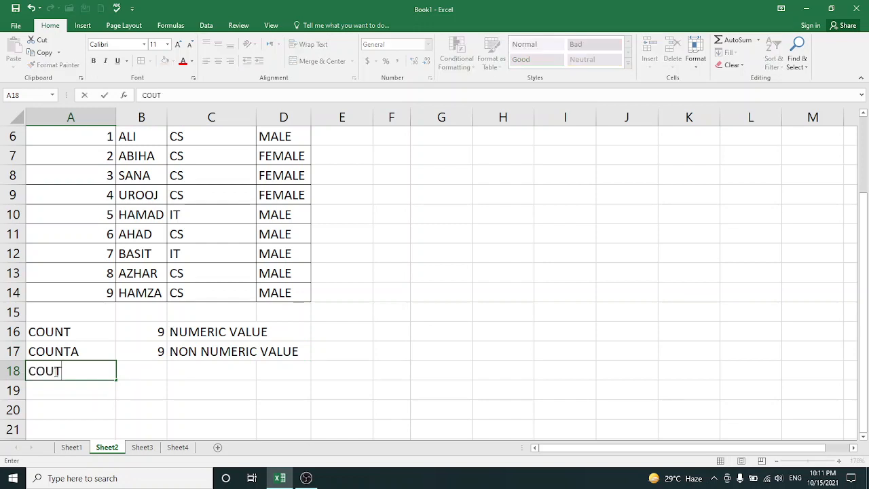
key(BackSpace)
text(NTBLANK)
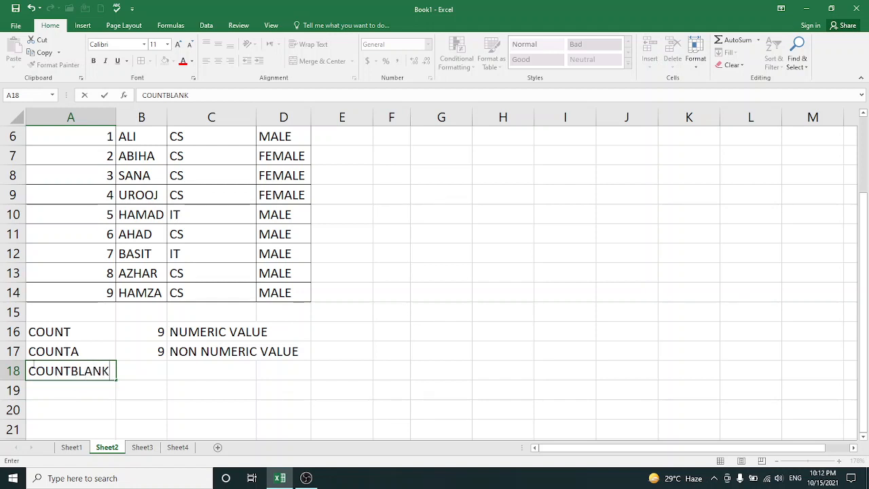
Clear the contents of cells B9, D8, D11 and B12 to create blank cells in the table
click(146, 198)
key(BackSpace)
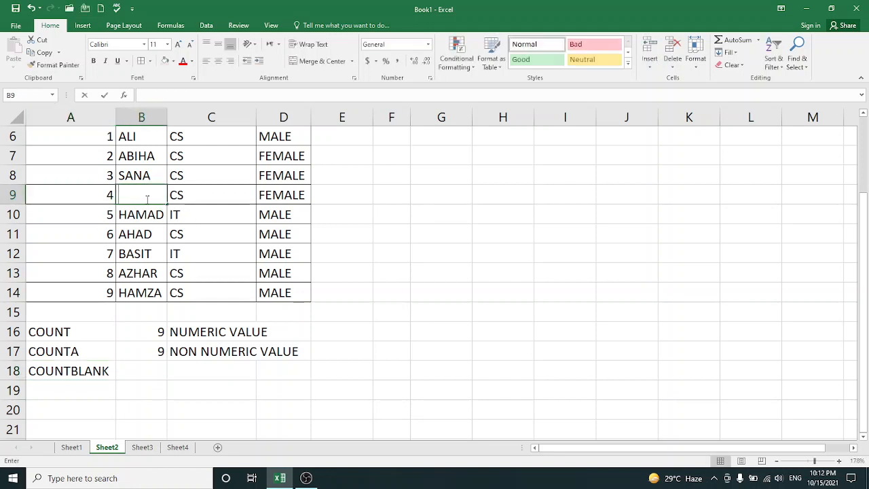
click(271, 180)
key(BackSpace)
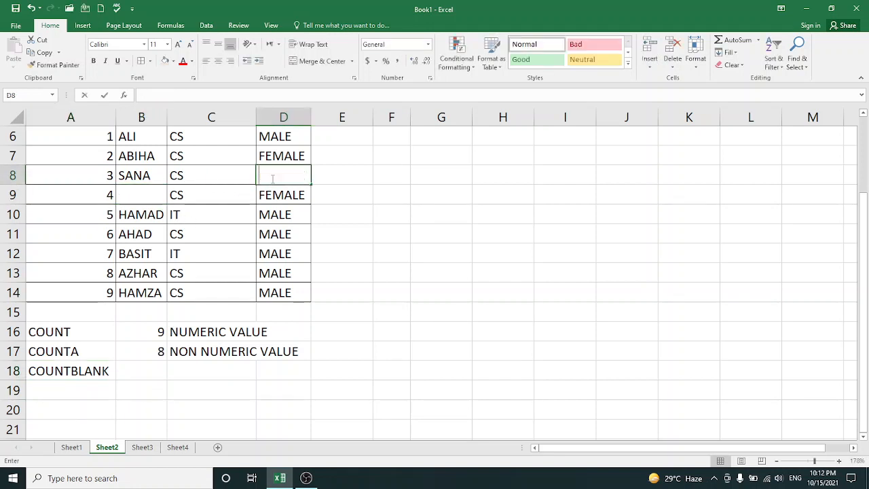
click(274, 236)
key(BackSpace)
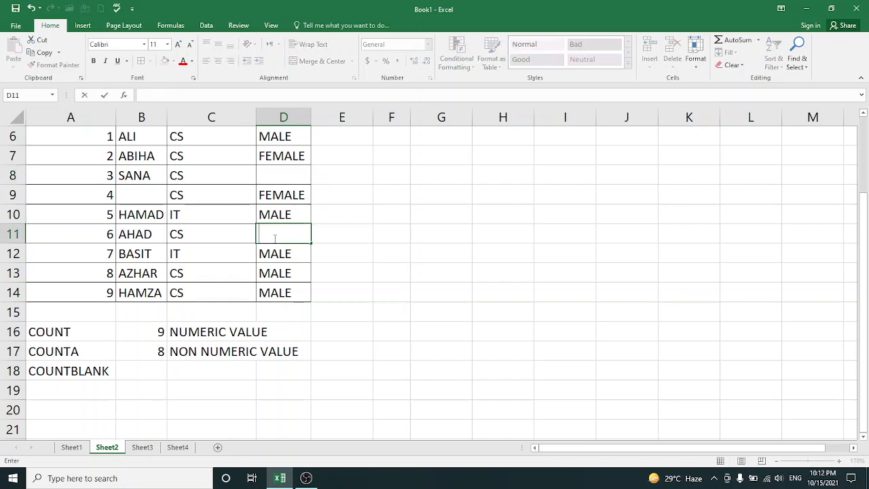
click(141, 254)
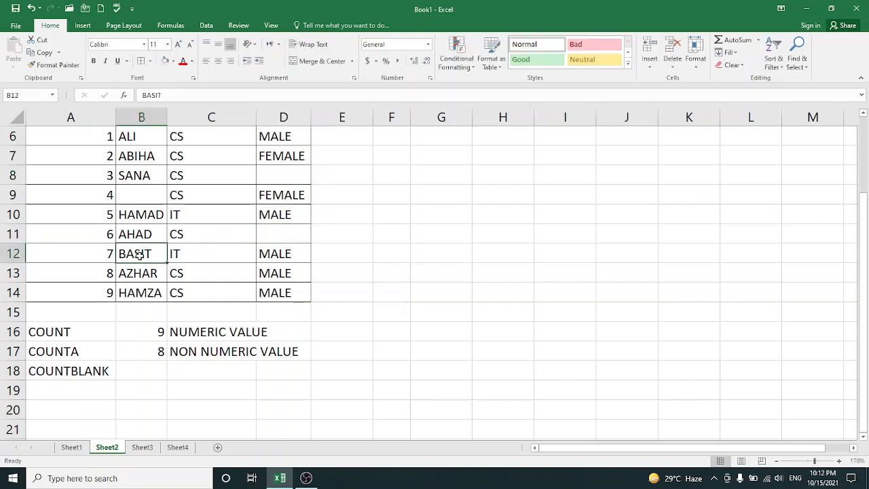
key(BackSpace)
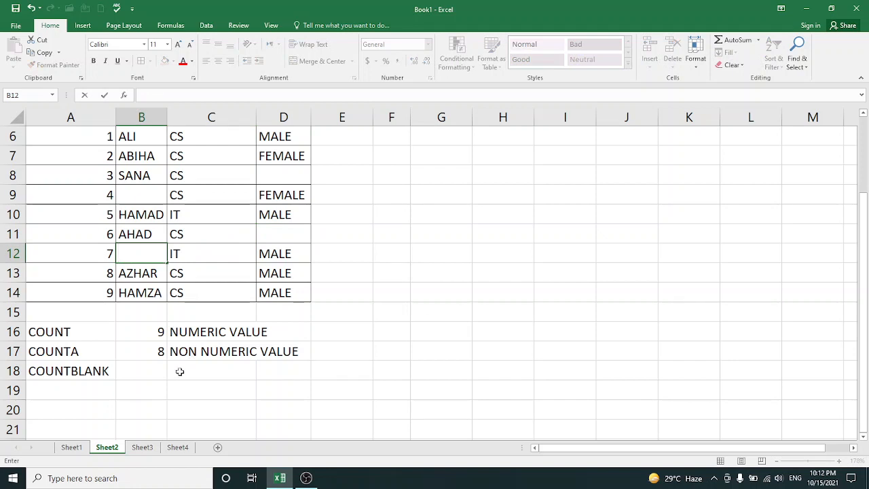
Count the table's blank cells by entering =COUNTBLANK(A6:D14) in B18
click(141, 371)
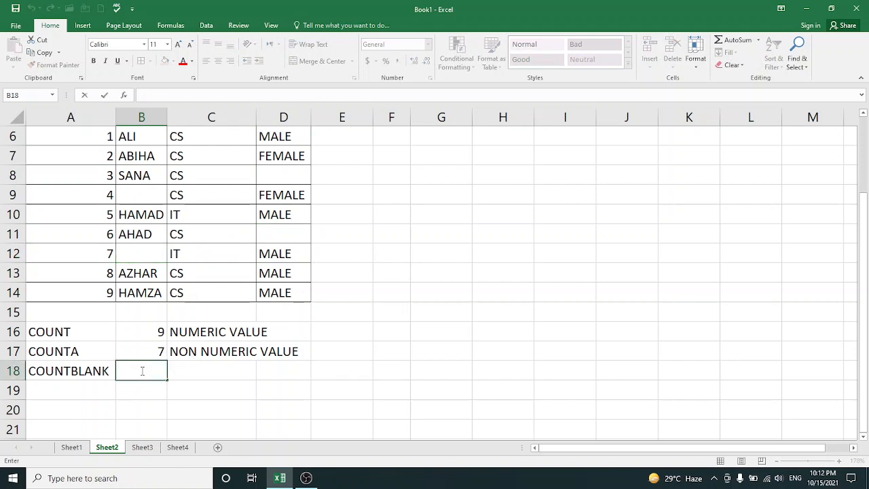
text(=)
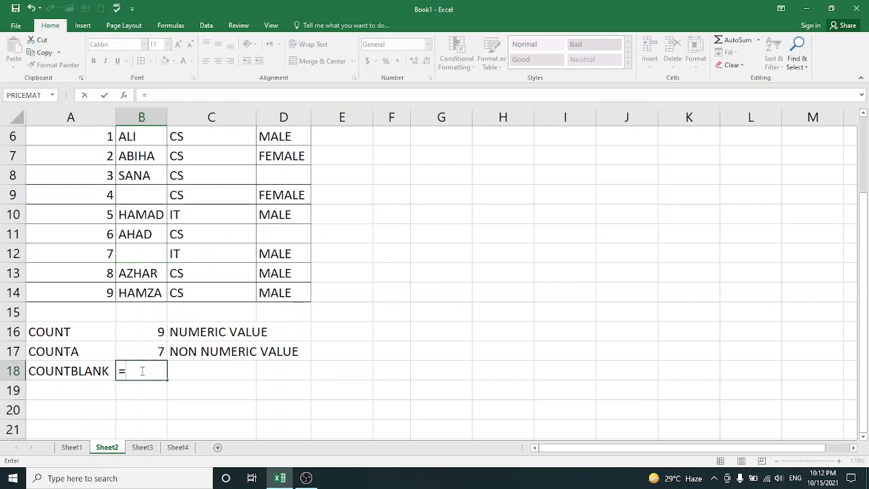
text(COUNT)
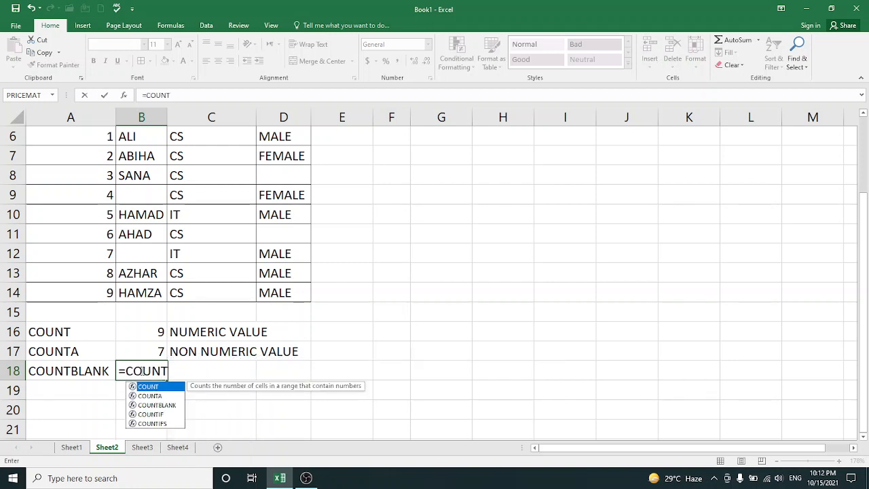
text(BLAN)
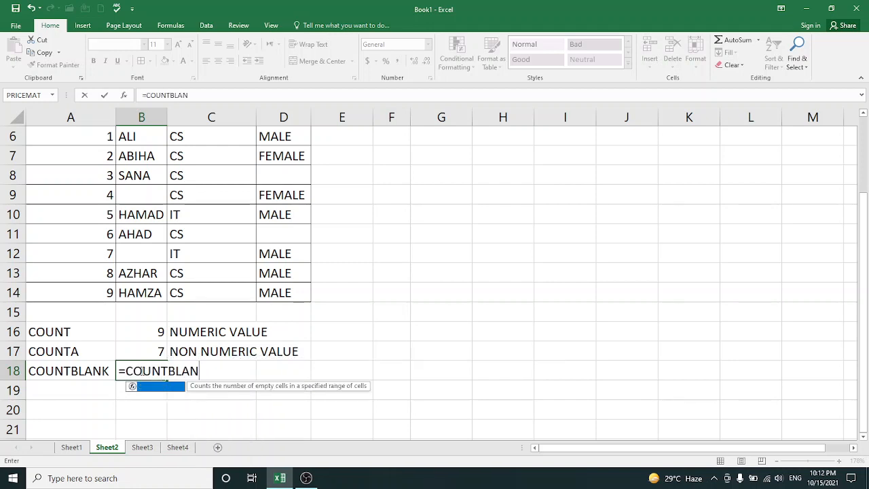
text(K()
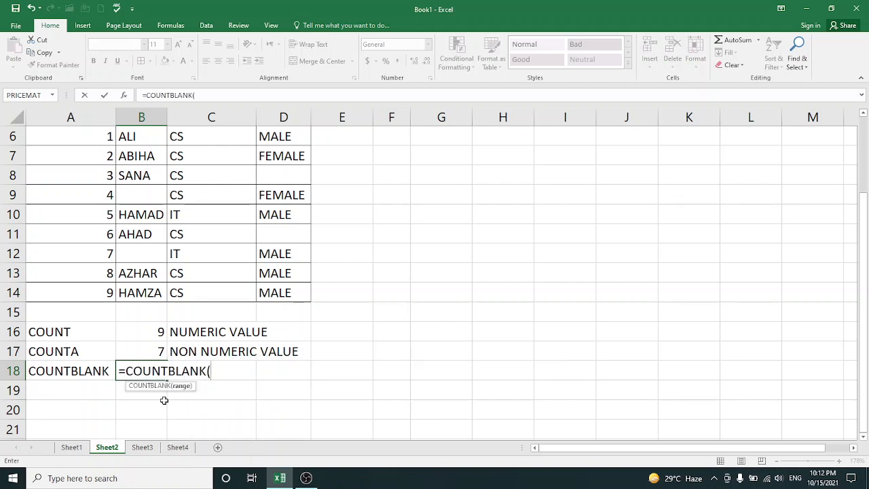
drag(89, 138, 277, 283)
text())
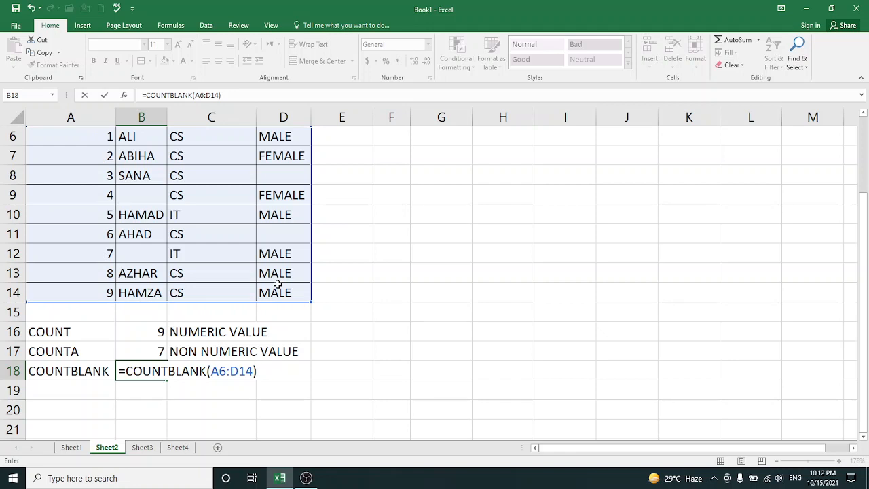
key(Return)
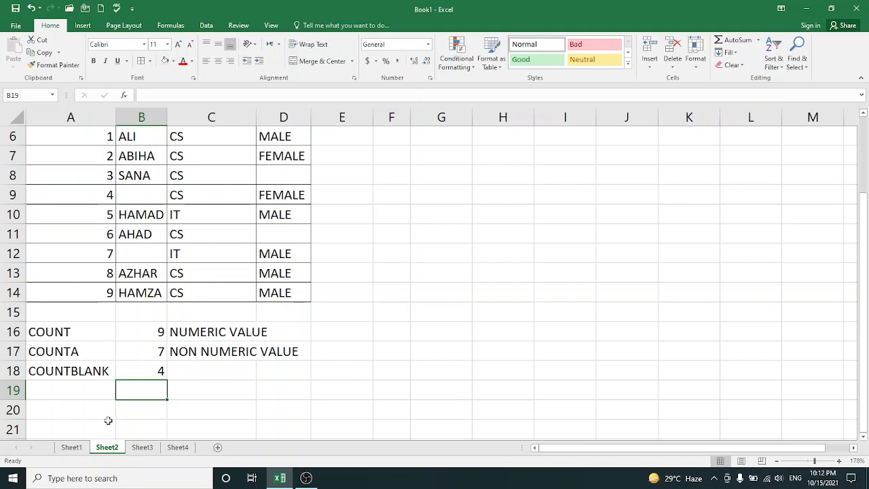
Add the note COUNT BLANK CELLS in C18 beside the COUNTBLANK result
click(190, 370)
text(COU)
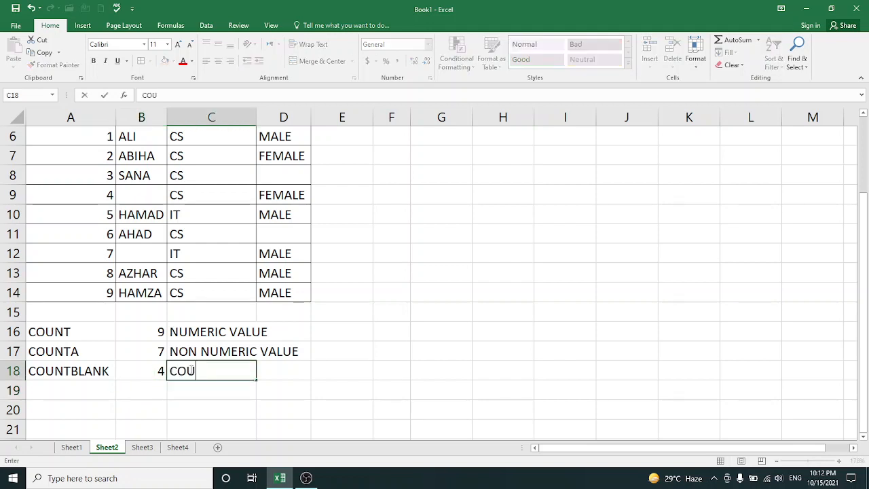
text(NT BLA)
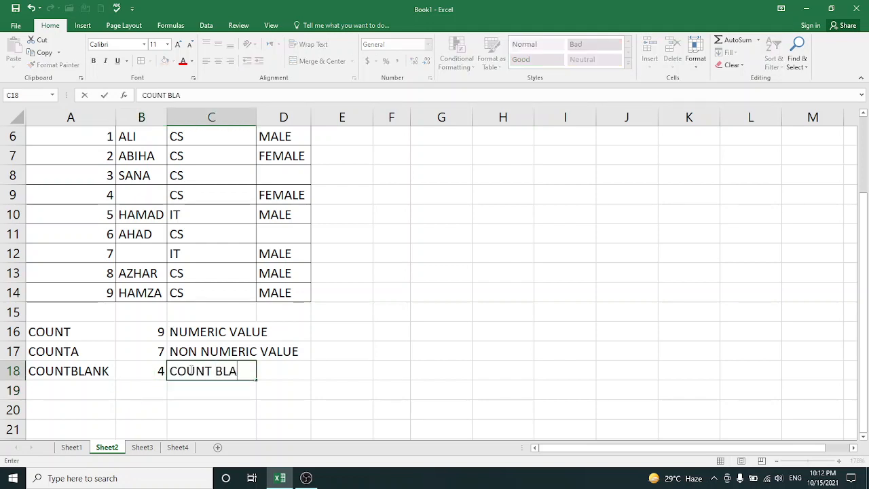
text(NK CELLS)
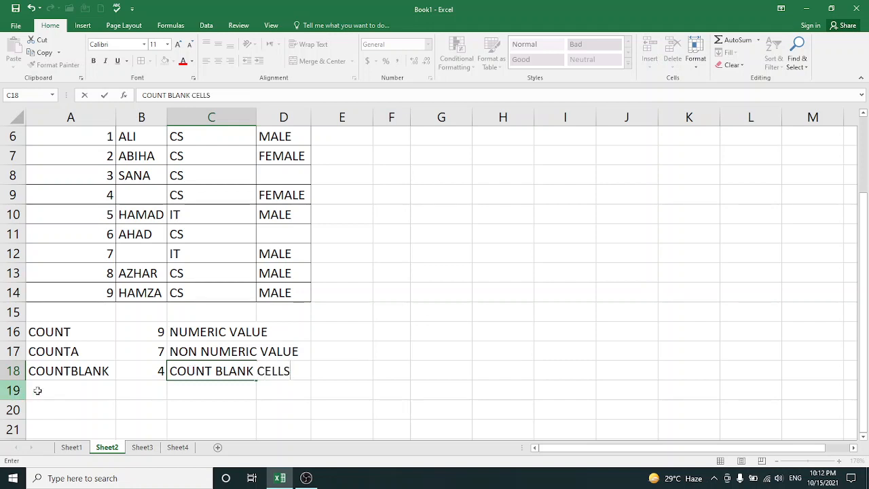
Enter the label COUNTIF in A19
click(53, 395)
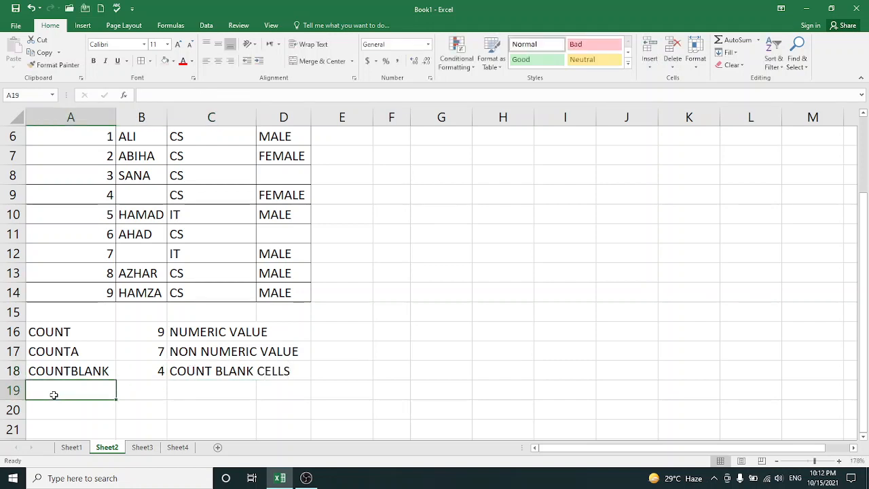
text(COUNTI)
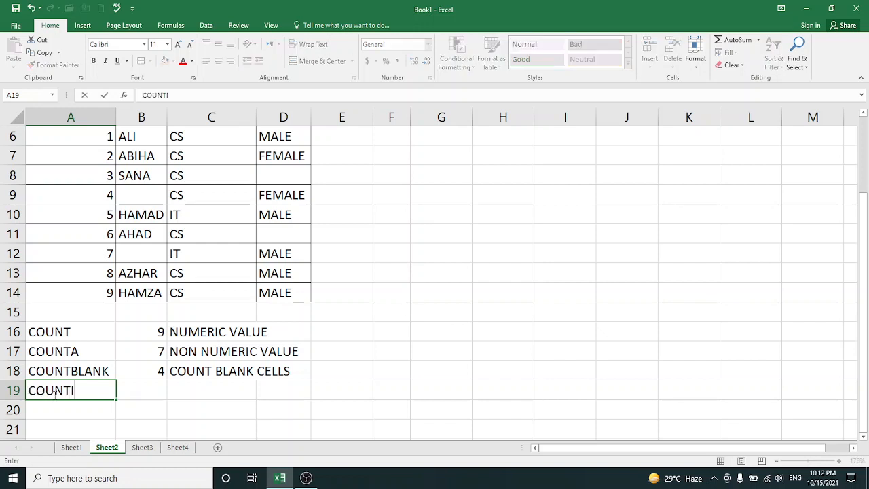
text(F)
click(162, 393)
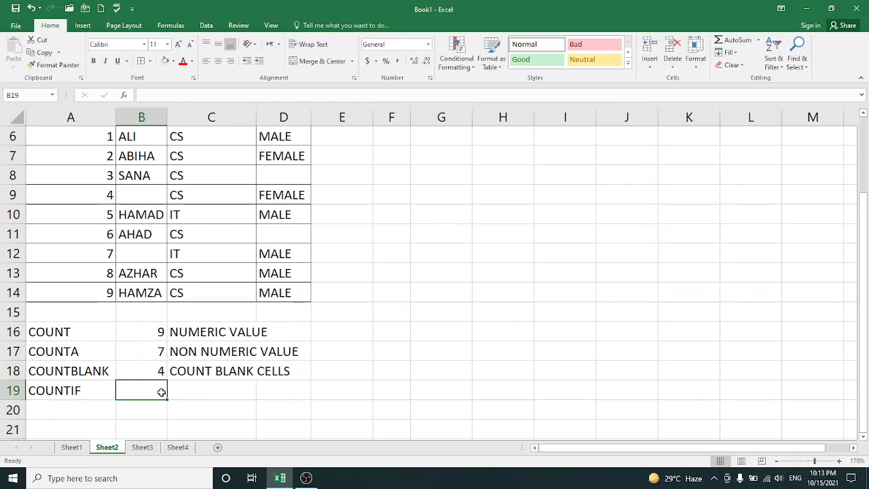
Switch to the attendance sheet on Sheet4 and locate the first empty attendance column beside the student names
click(178, 449)
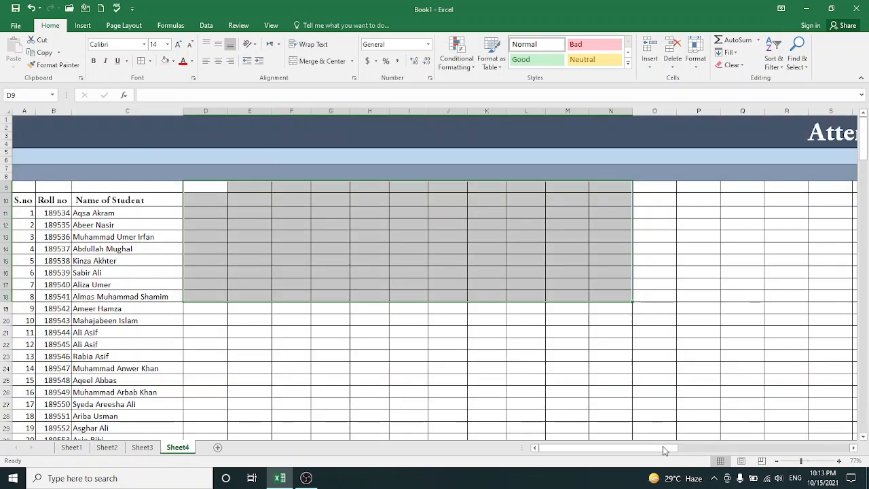
click(808, 461)
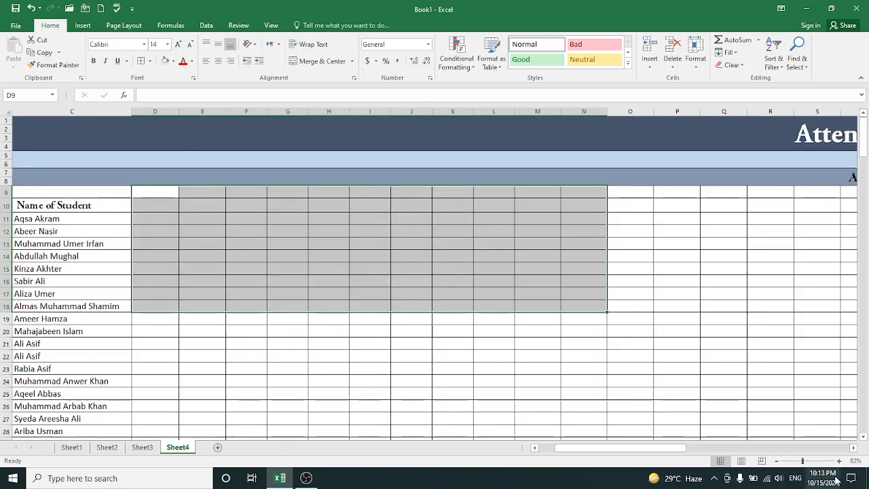
drag(802, 461, 797, 463)
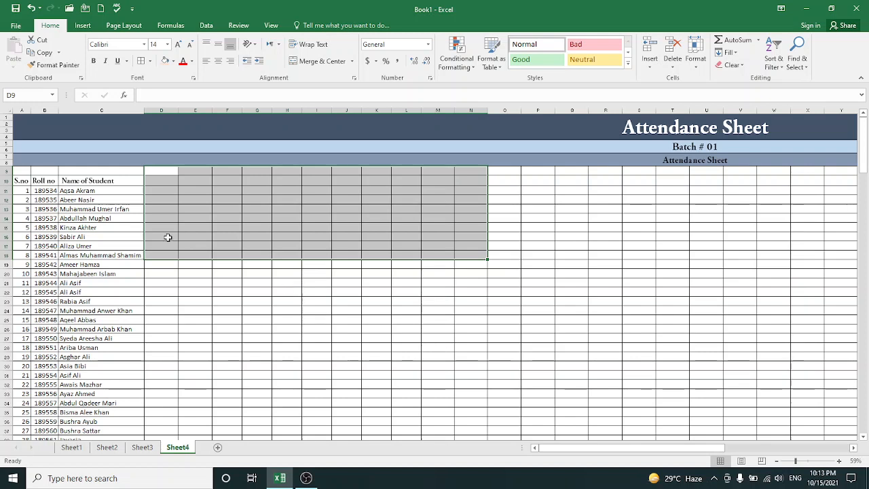
click(150, 181)
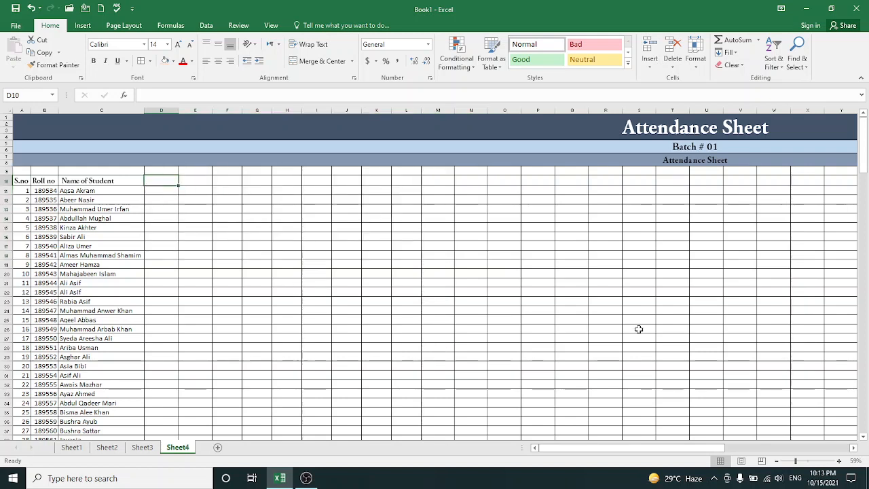
click(803, 462)
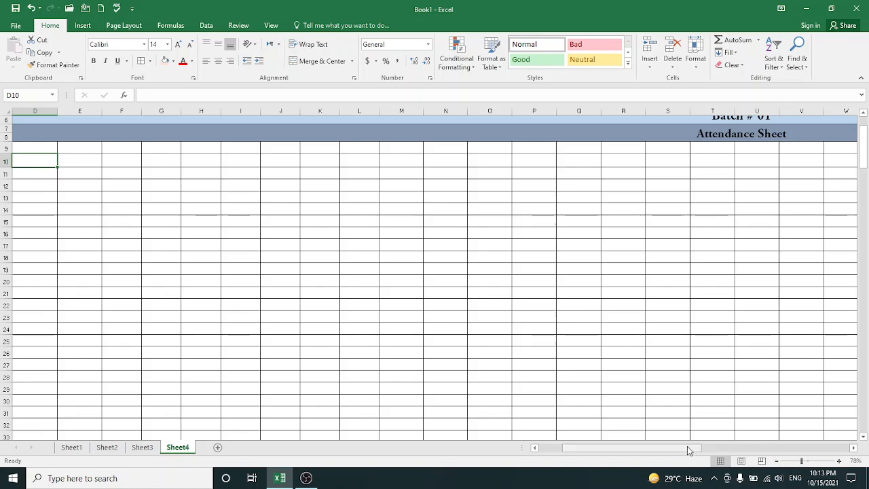
drag(689, 450, 671, 451)
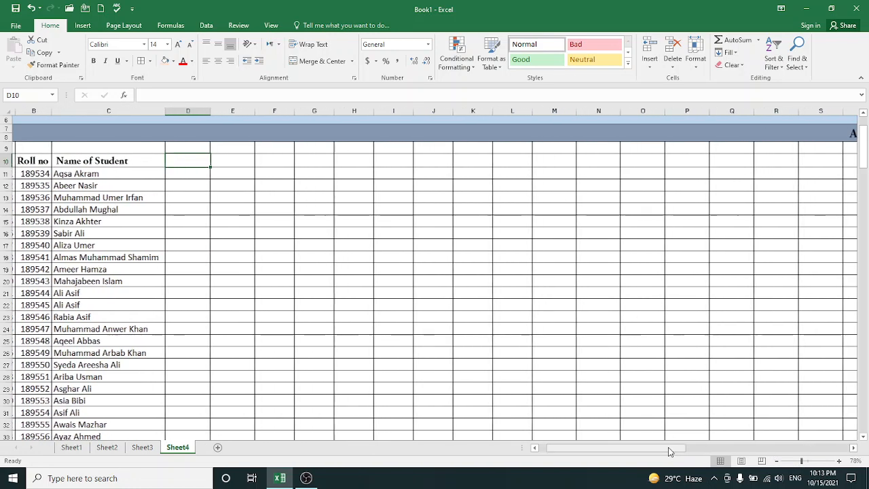
Enter the attendance marks P, A, A, P, P, P for the first six students in D11:D16
click(174, 174)
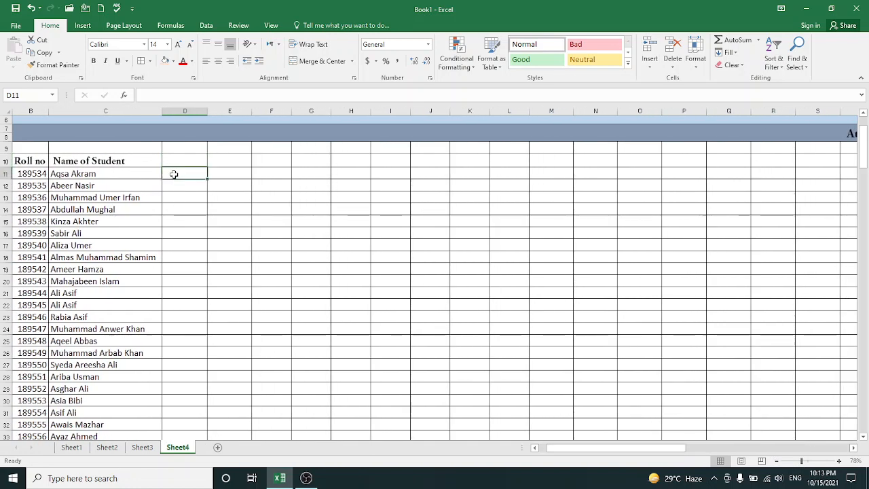
text(P)
key(Return)
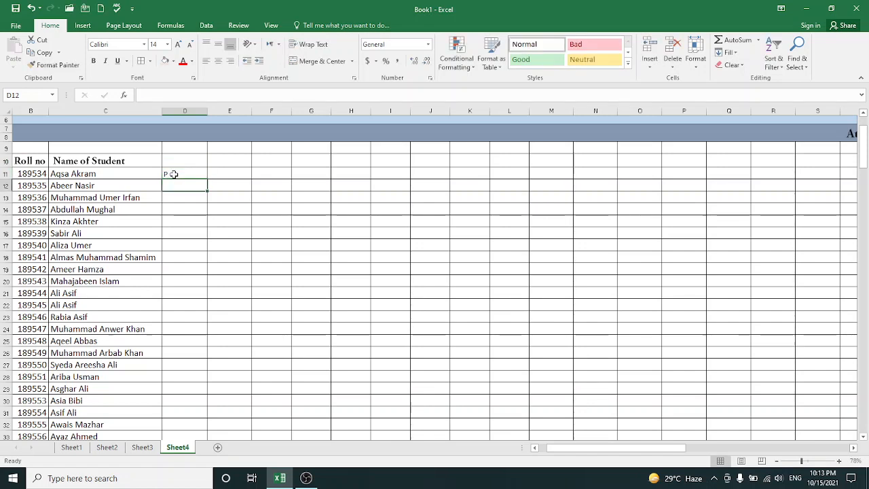
text(A)
key(Return)
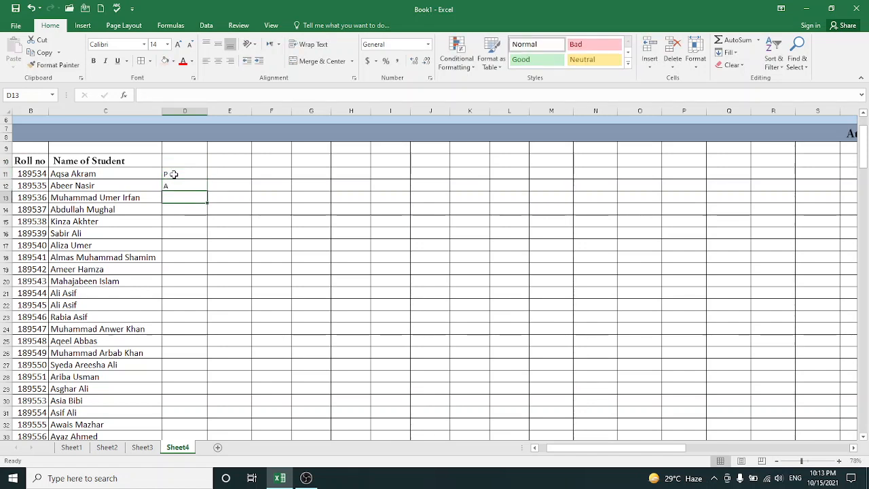
text(A)
key(Return)
text(P)
key(Return)
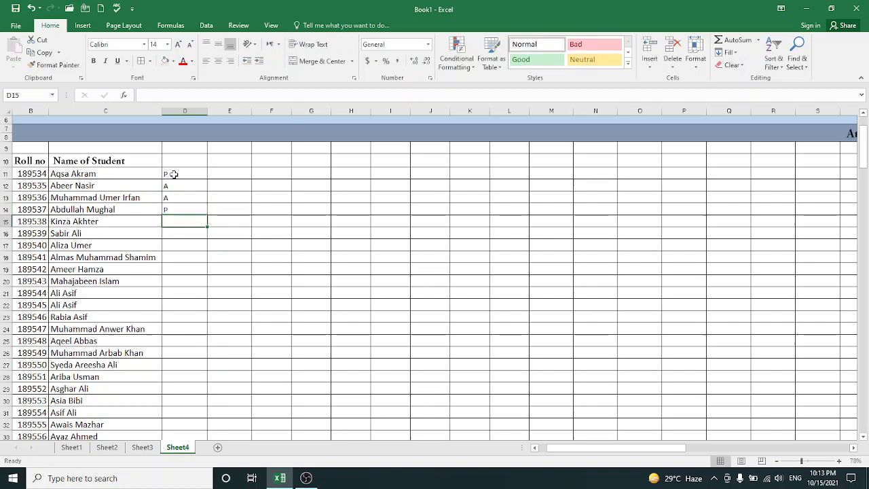
key(Return)
key(Up)
text(P)
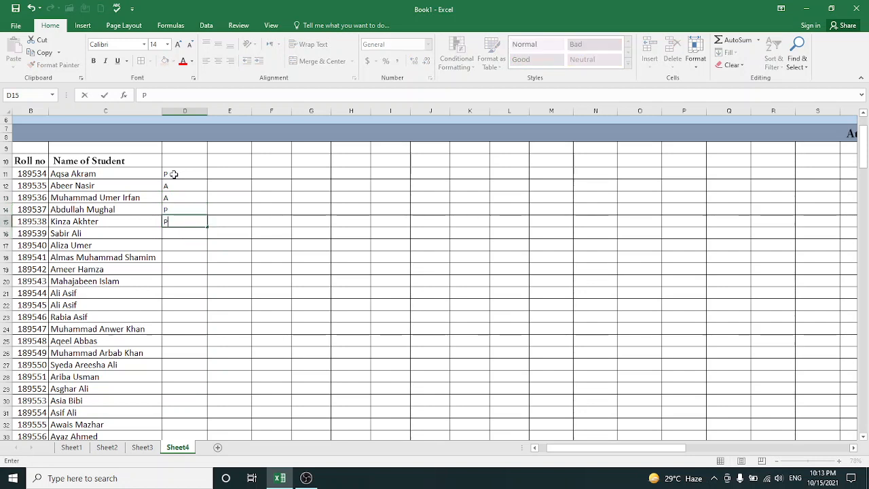
key(Return)
text(P)
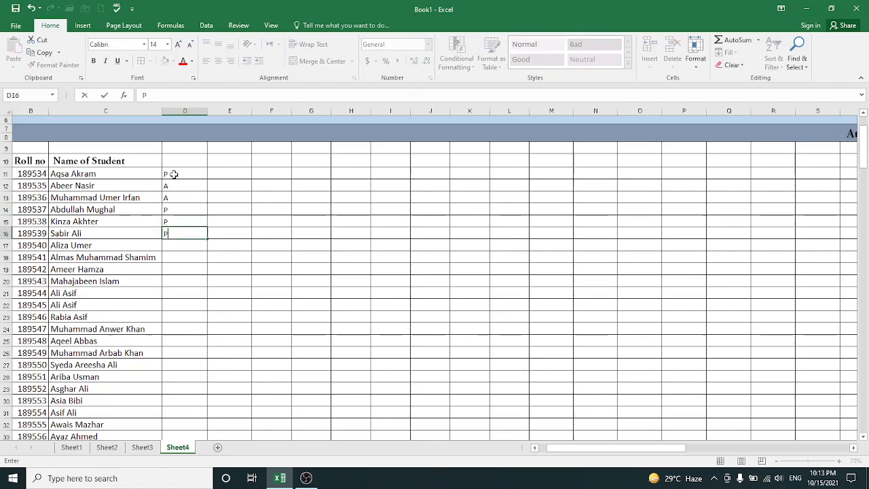
key(Tab)
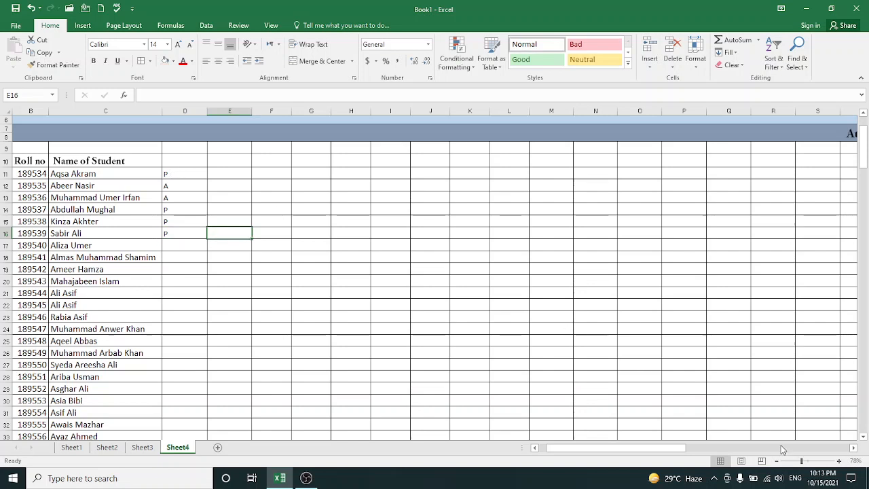
click(812, 462)
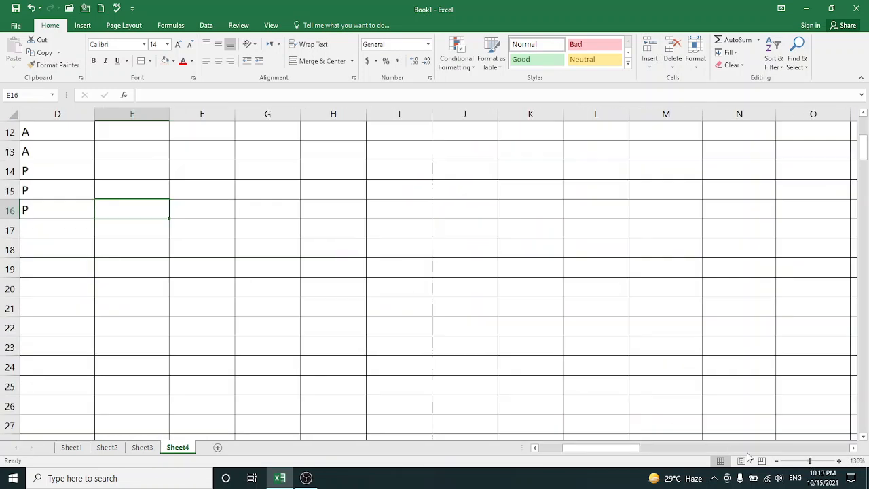
Copy the attendance marks in D12:D16 into the next four columns, E12:H16
drag(635, 448, 605, 451)
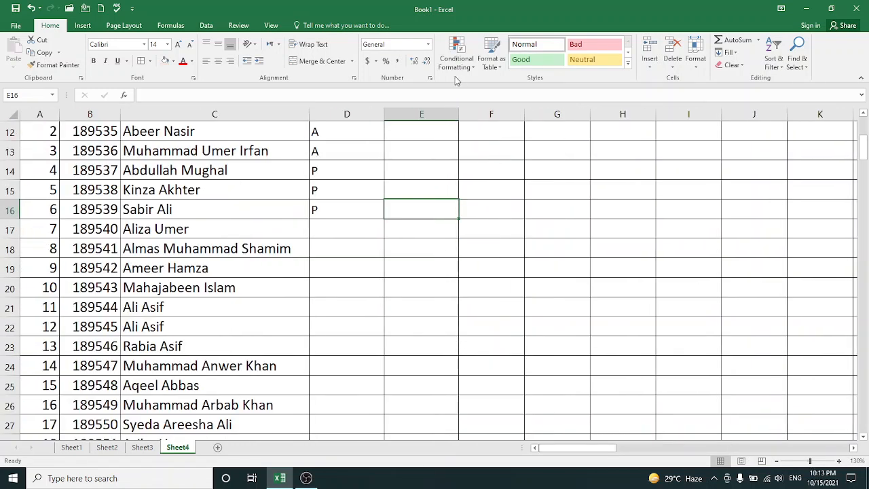
drag(335, 129, 346, 203)
key(ctrl+c)
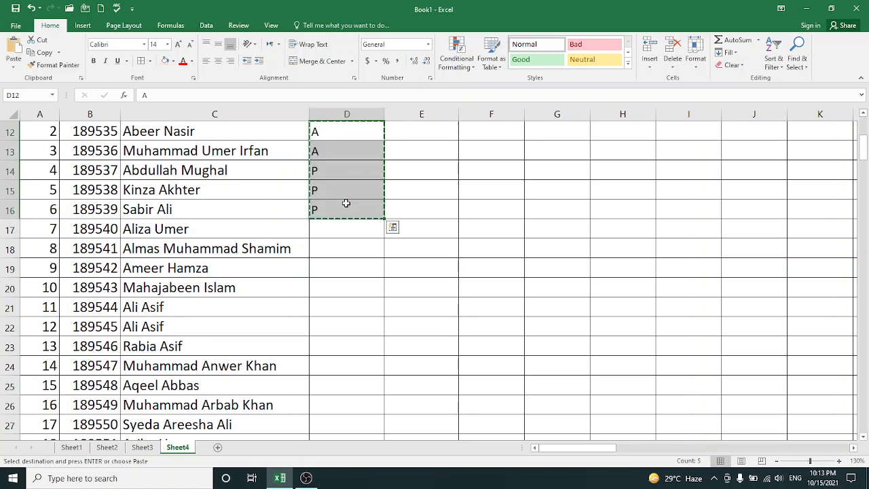
click(404, 139)
key(ctrl+v)
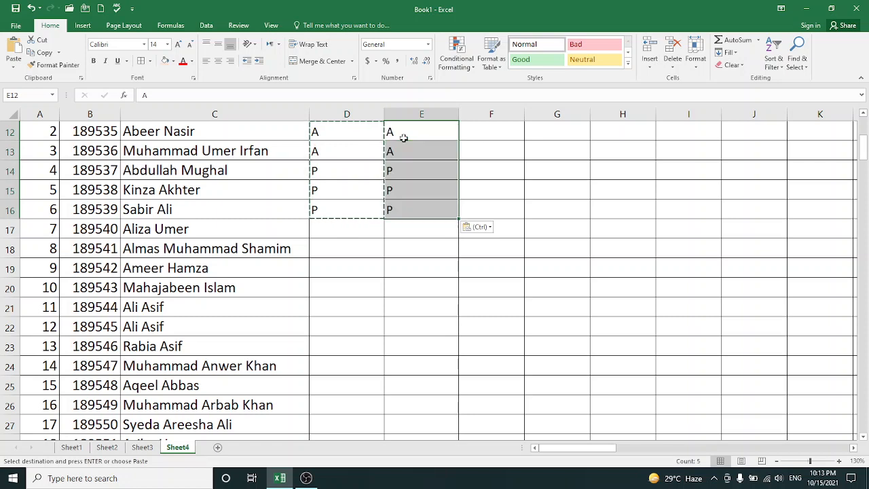
key(Right)
key(ctrl+v)
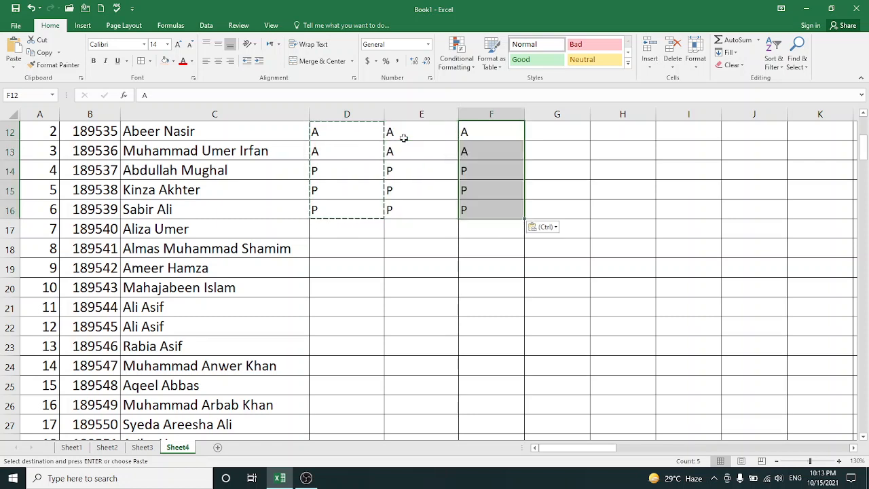
key(Right)
key(ctrl+v)
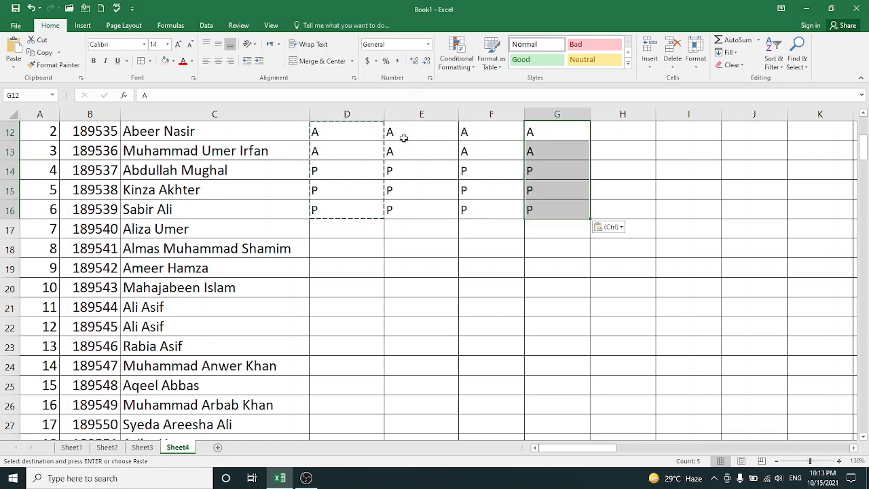
key(Right)
key(ctrl+v)
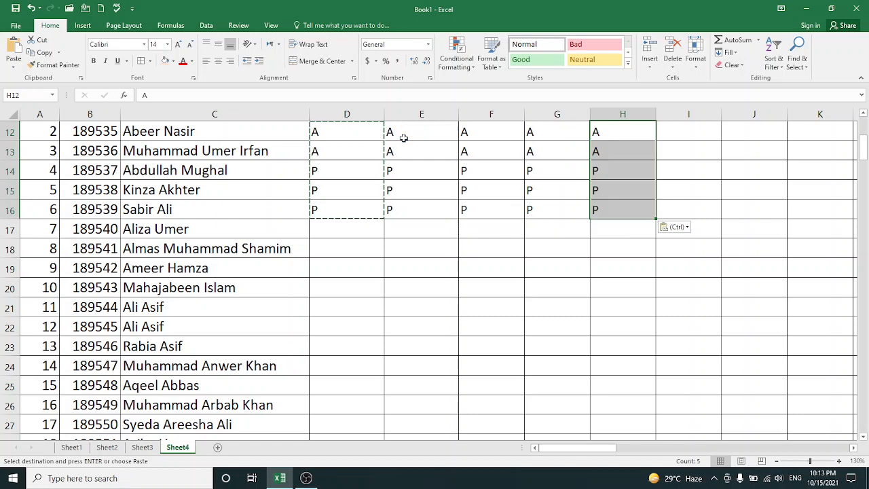
Change the attendance marks in F14, G15 and H16 to A
click(465, 176)
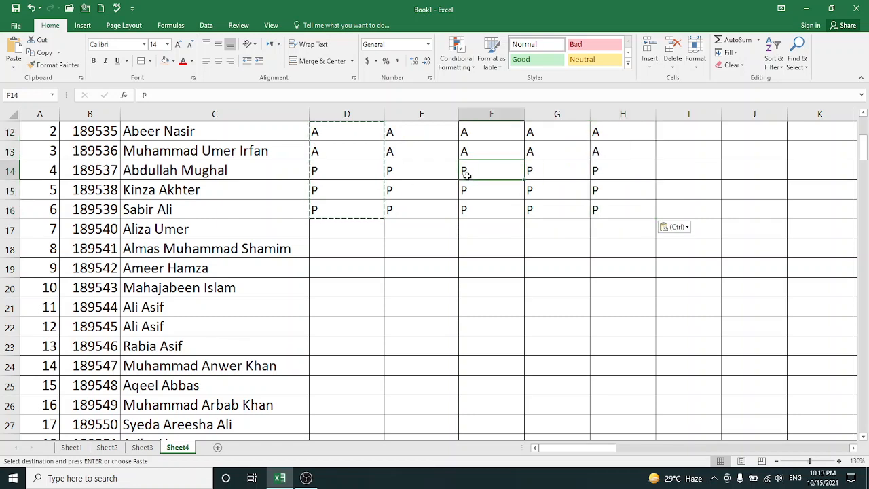
text(A)
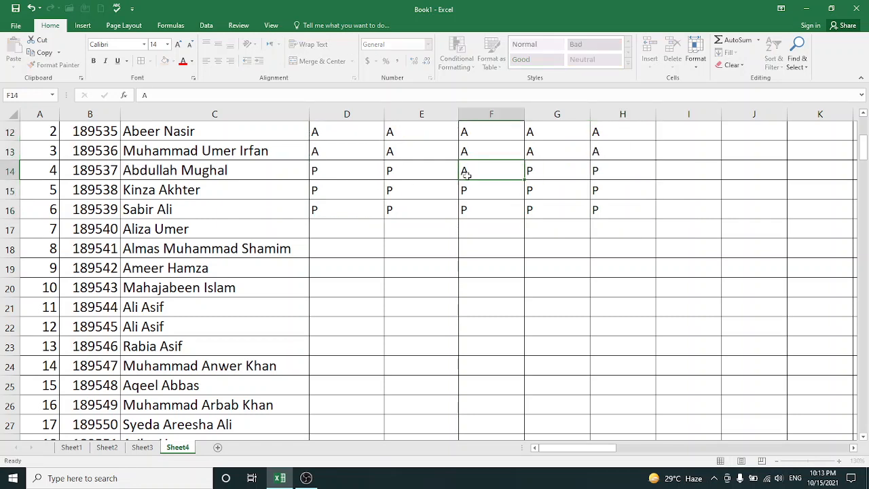
key(Return)
key(Right)
text(A)
key(Right)
key(Down)
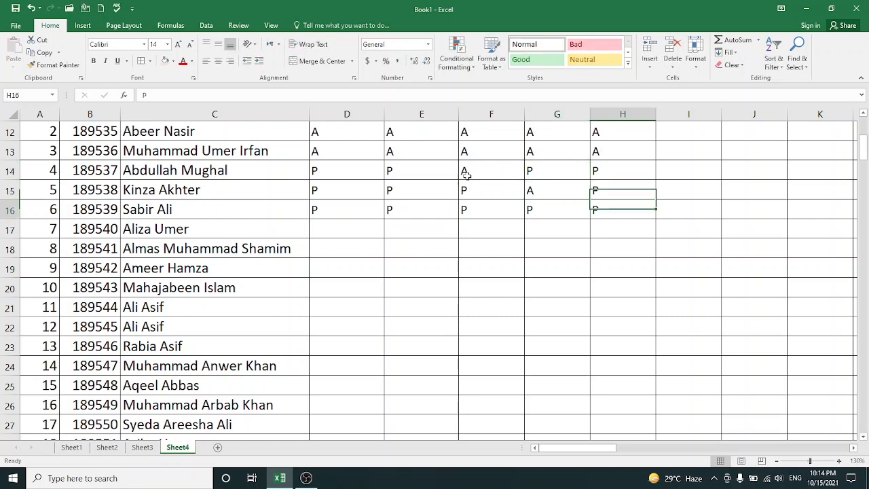
text(A)
key(Left)
key(Left)
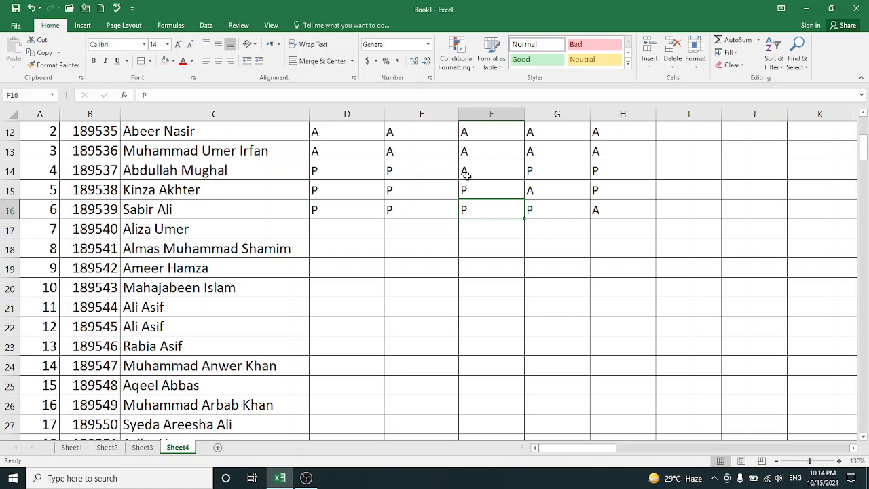
Change the second student's attendance marks in F12 and H12 to P
click(487, 133)
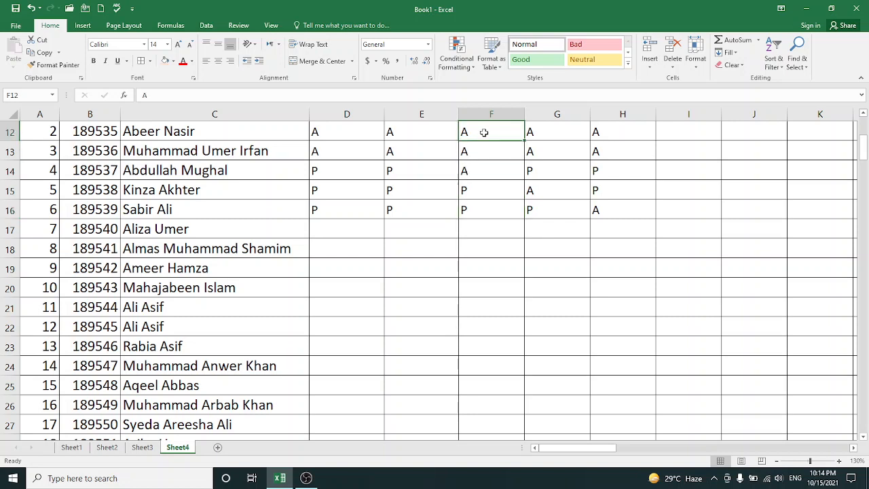
text(P)
key(Right)
key(Right)
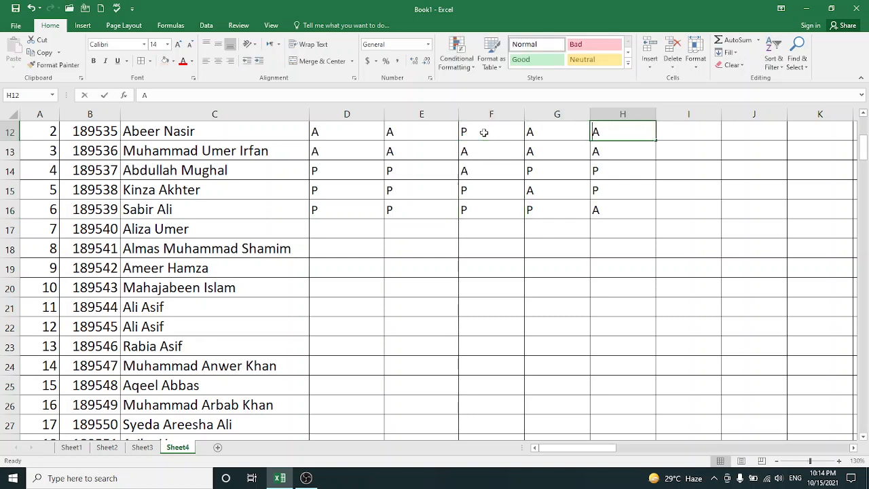
text(P)
click(666, 132)
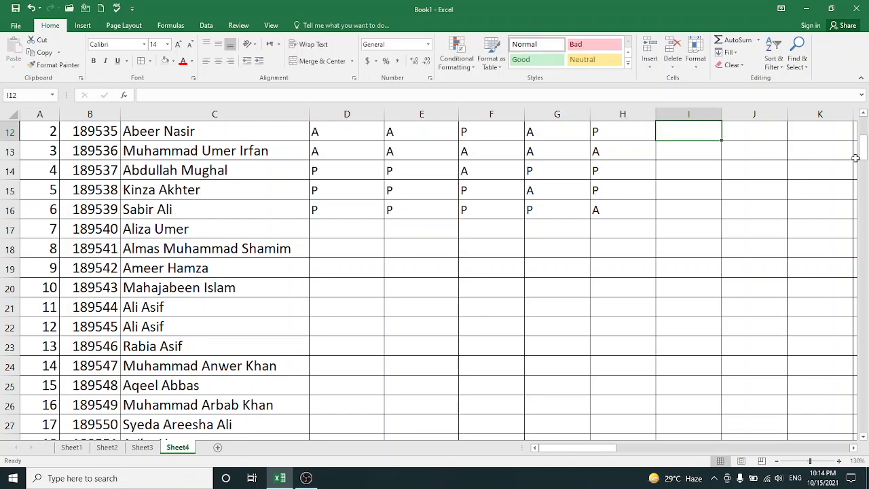
Enter the attendance marks P, A, P, P for the first student in E11:H11
drag(863, 157, 862, 147)
click(397, 178)
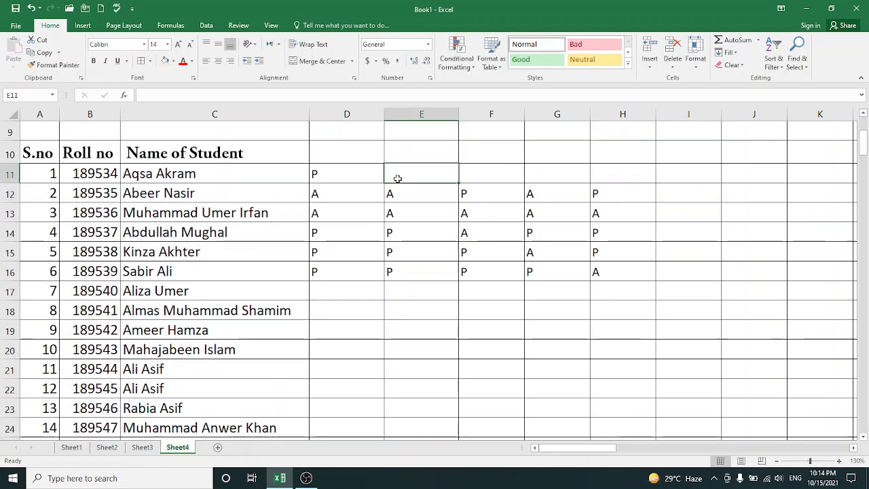
text(P)
key(Tab)
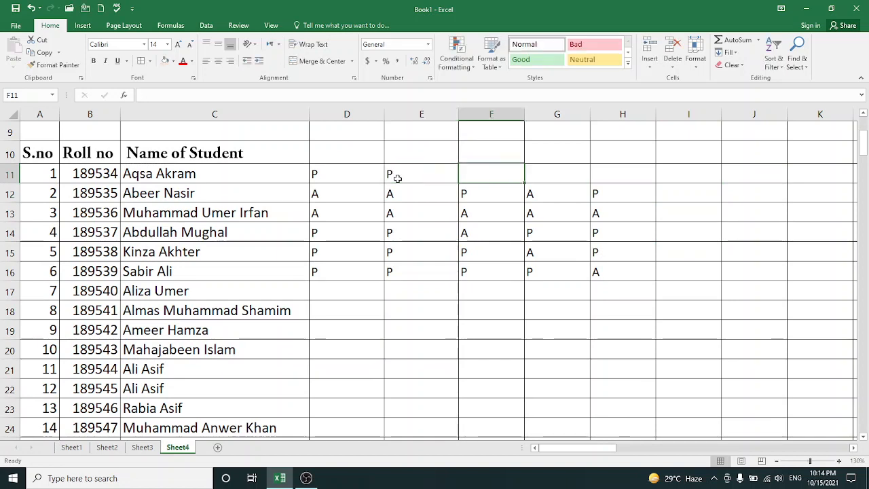
text(A)
key(Tab)
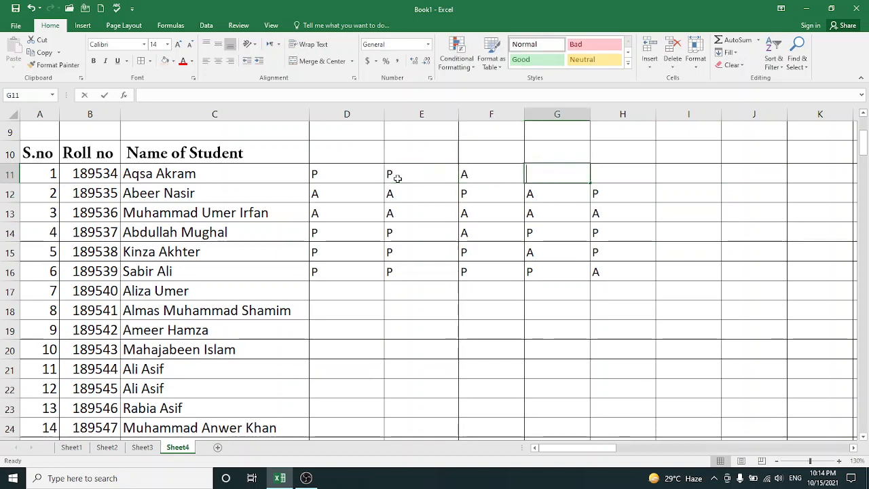
text(P)
key(Tab)
text(P)
key(Tab)
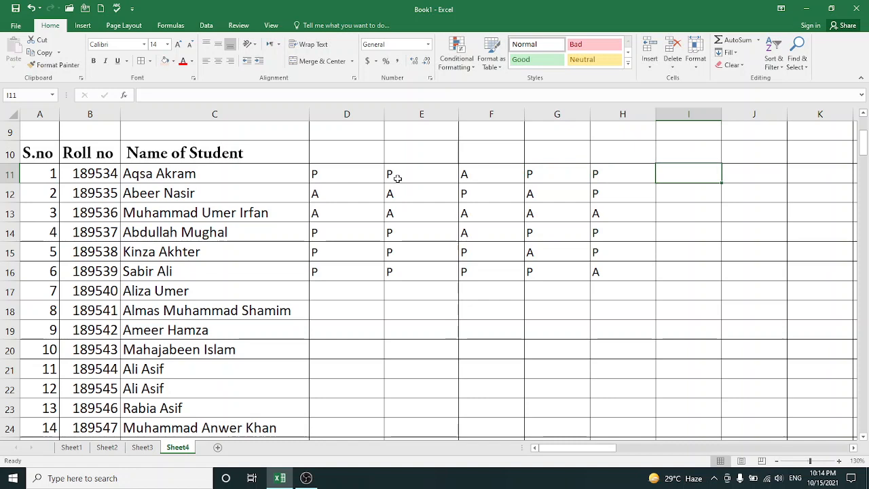
Add the column headings TOTAL P in I10 and TOTAL A in J10
key(Up)
text(TOT)
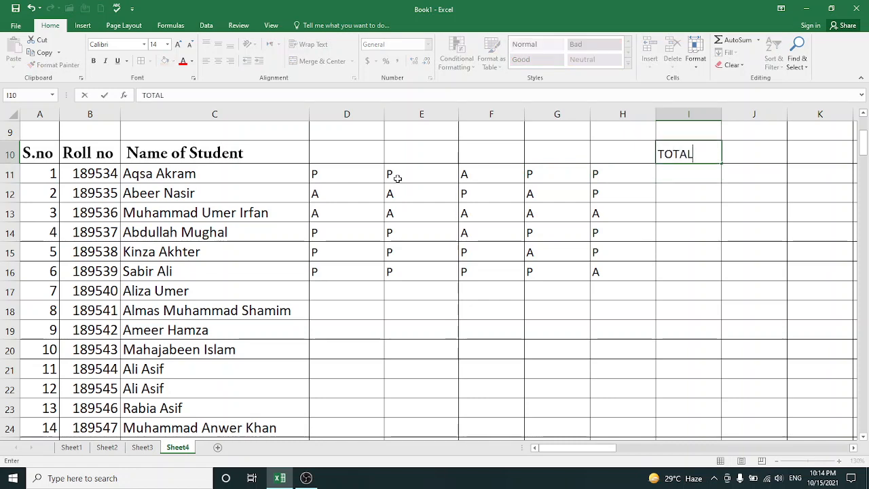
text(AL P)
key(Tab)
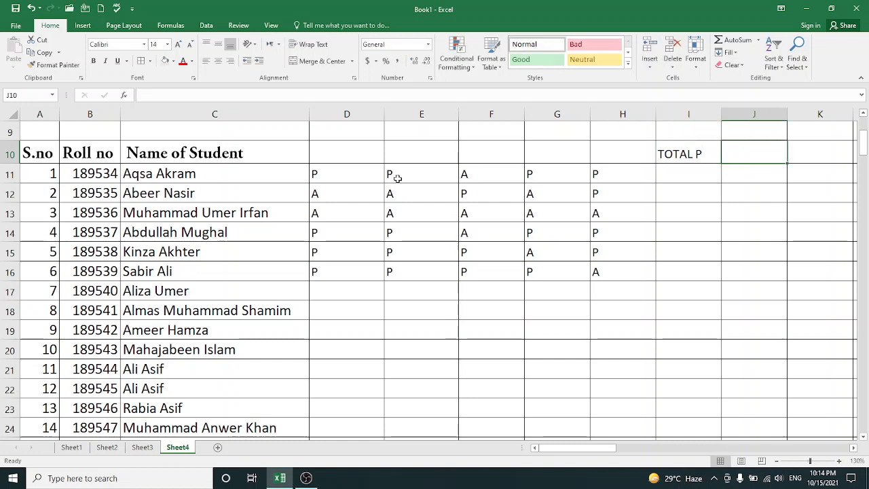
text(TOTAL A)
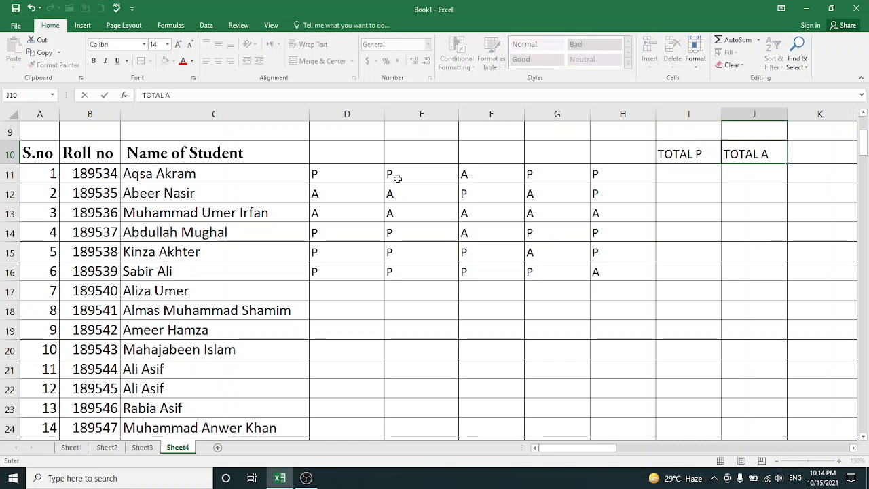
key(Return)
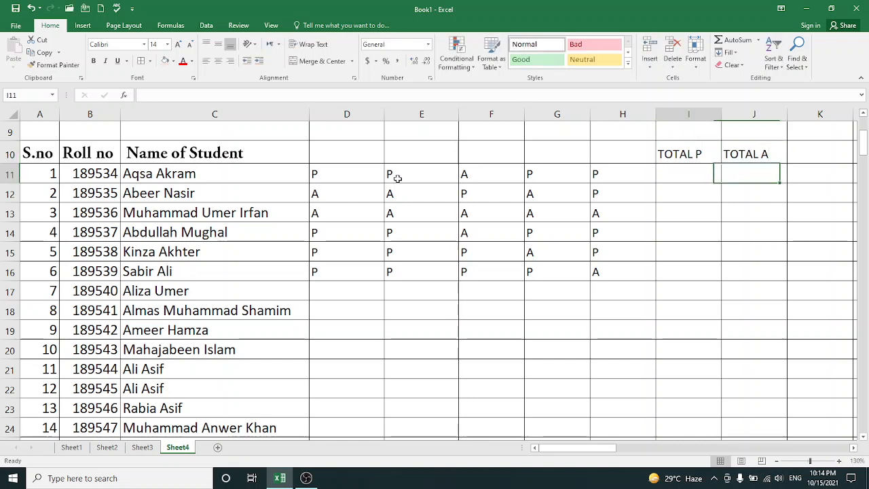
Count the first student's presences in I11 with the formula =COUNTIF(D11:H11,"P")
key(Left)
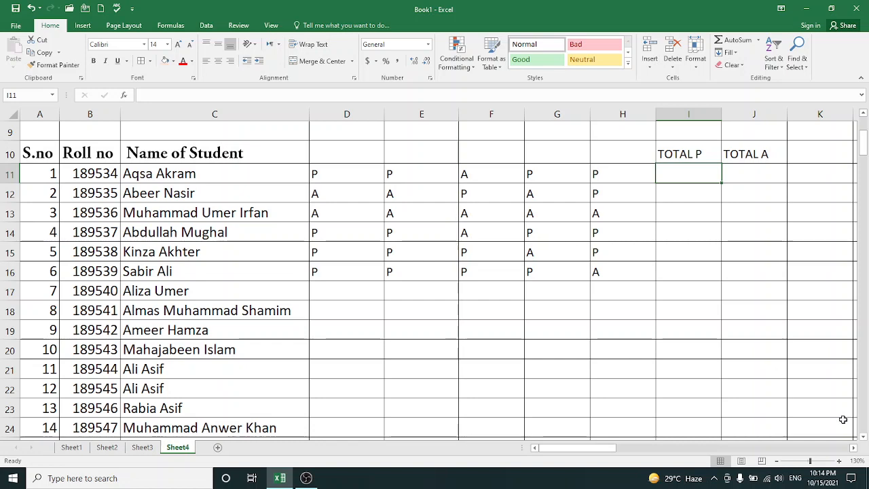
click(819, 462)
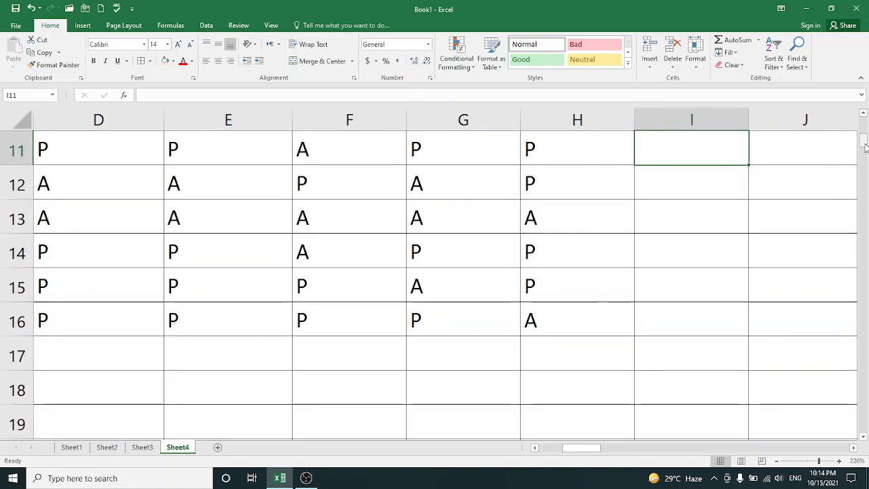
drag(865, 144, 864, 140)
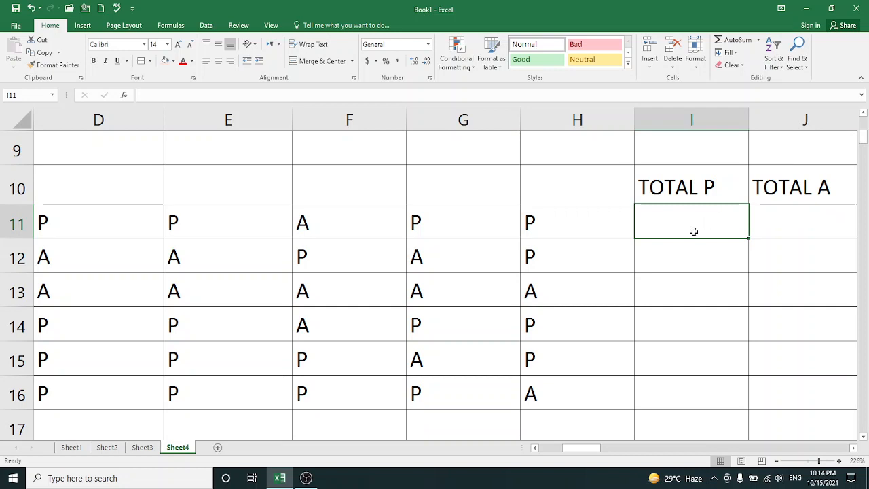
text(=C)
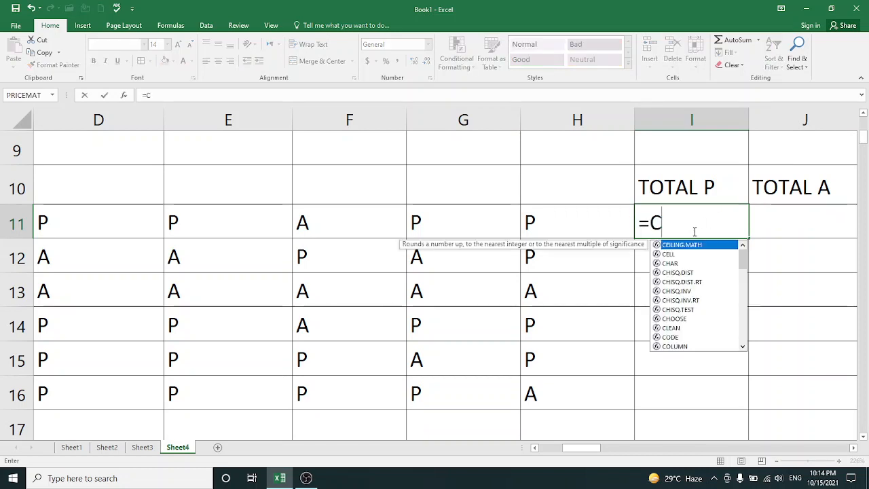
text(OUNTIF()
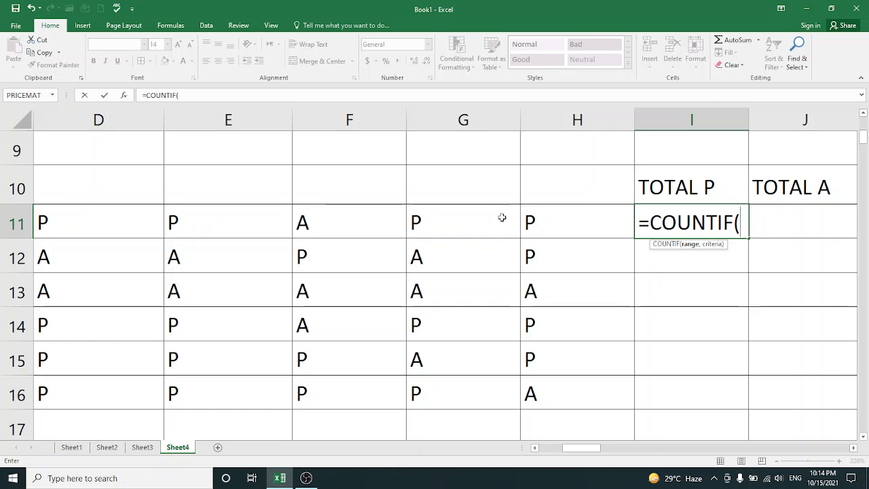
drag(590, 450, 582, 449)
drag(391, 213, 438, 216)
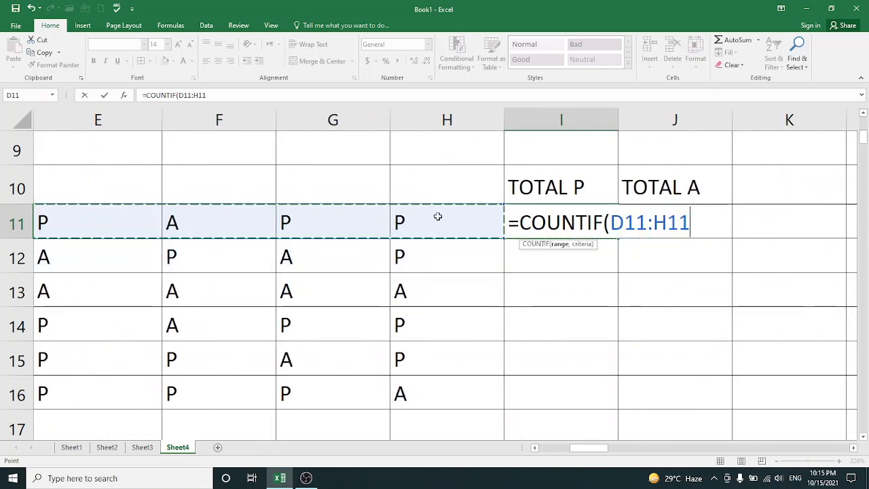
text(,)
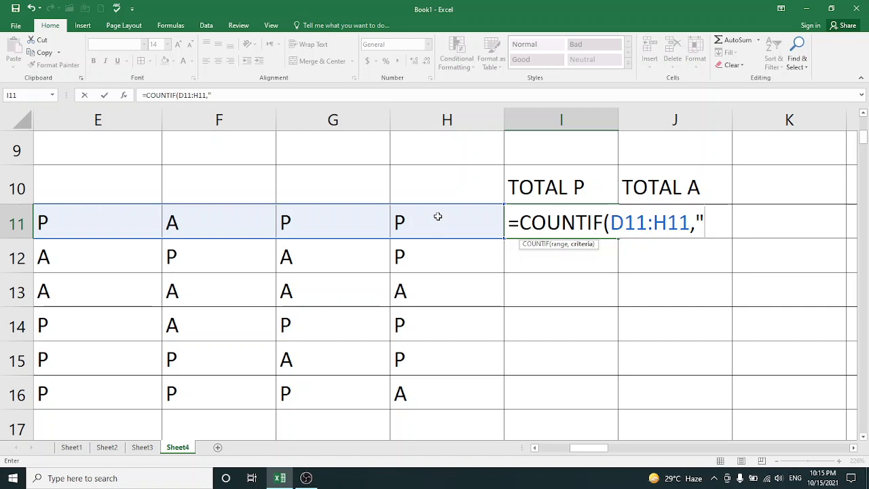
text("P)
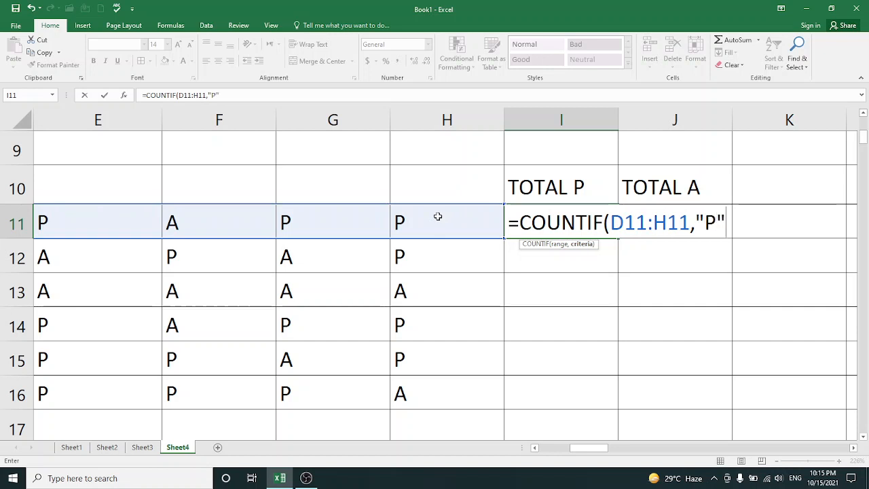
text("))
key(Return)
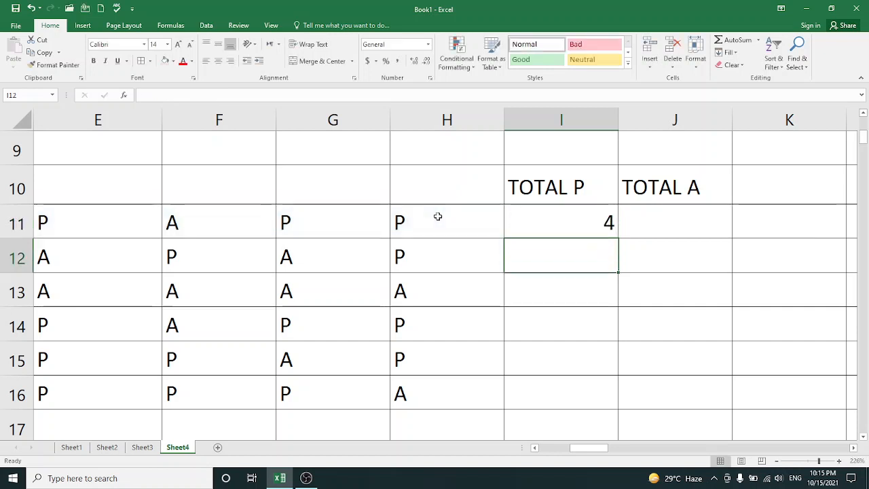
click(601, 224)
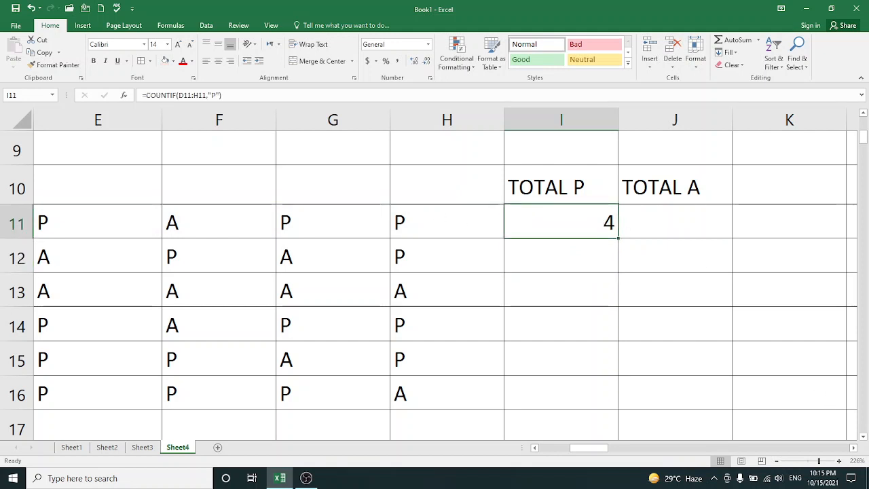
Count the first student's absences in J11 with the formula =COUNTIF(D11:H11,"A")
drag(816, 461, 812, 461)
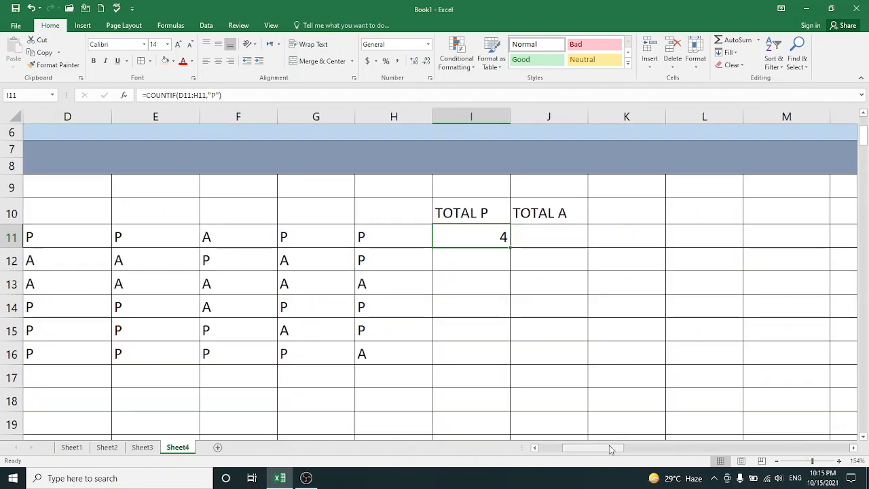
drag(610, 446, 603, 450)
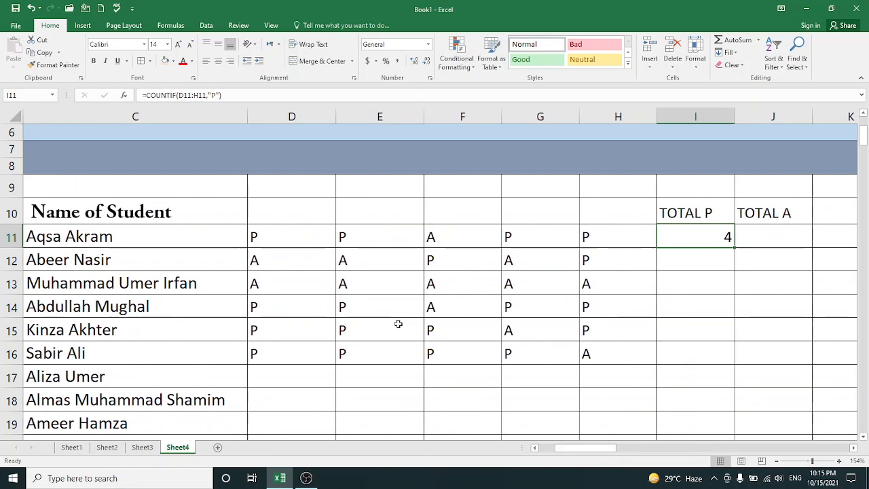
click(784, 237)
text(=COUNT)
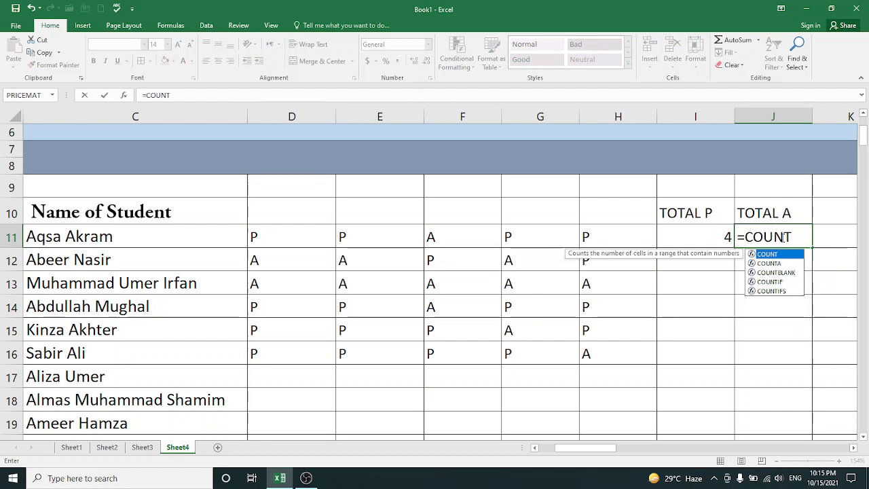
text(IF()
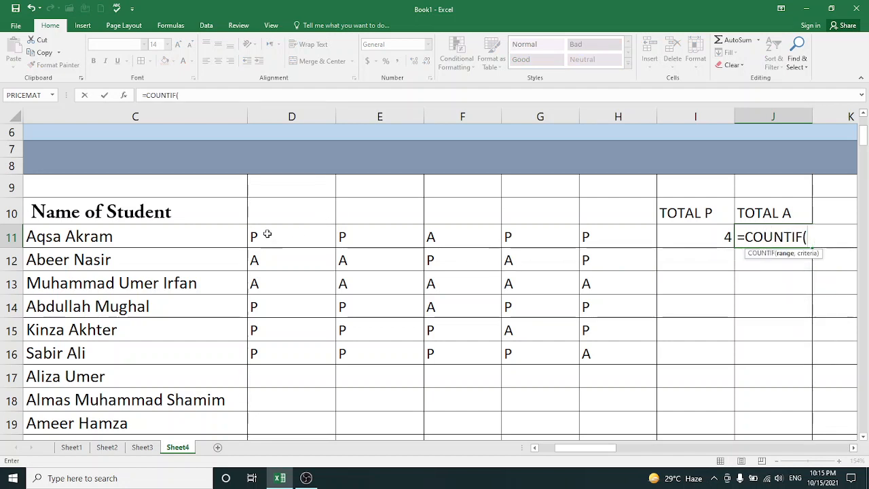
drag(270, 236, 600, 238)
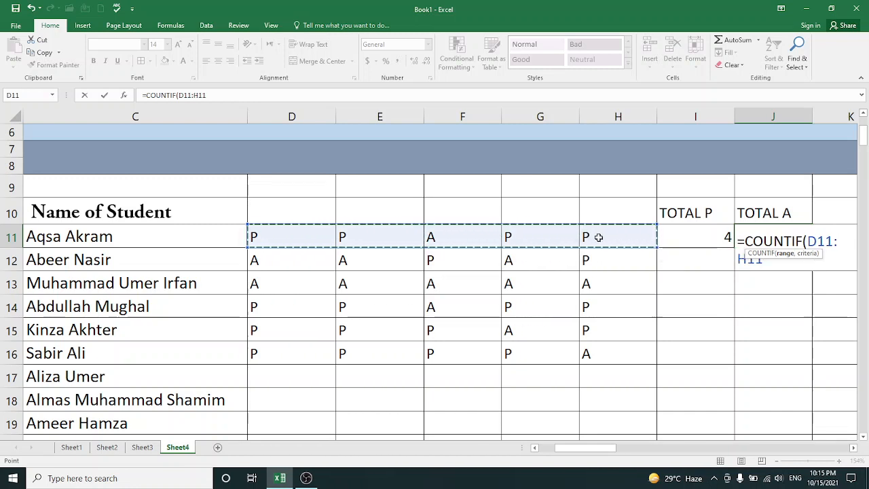
text(,"A)
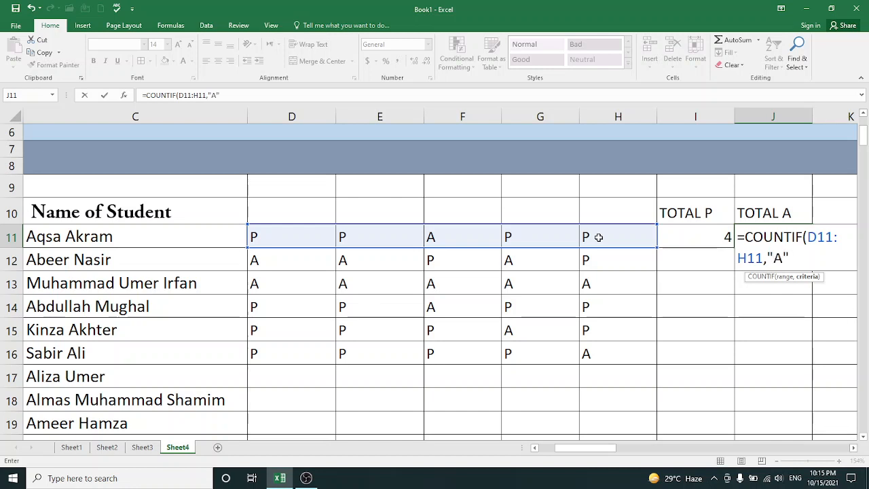
key(Return)
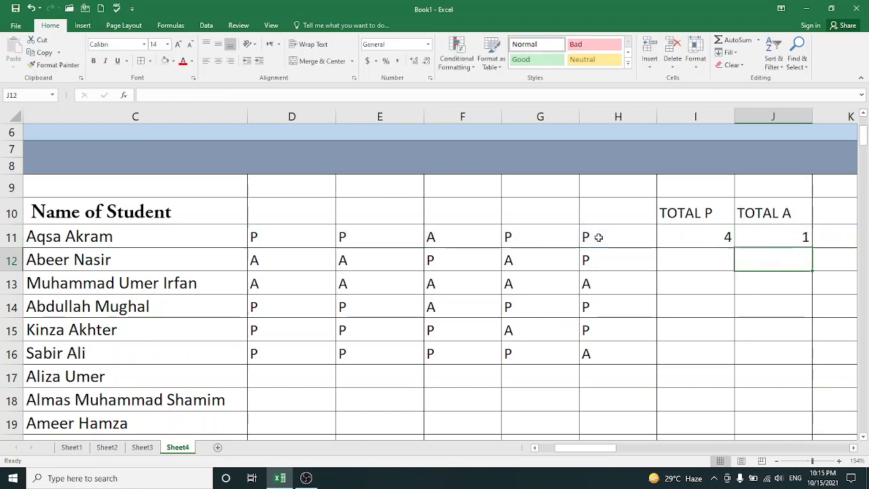
Copy the TOTAL P and TOTAL A formulas from I11 and J11 down through row 16
click(730, 243)
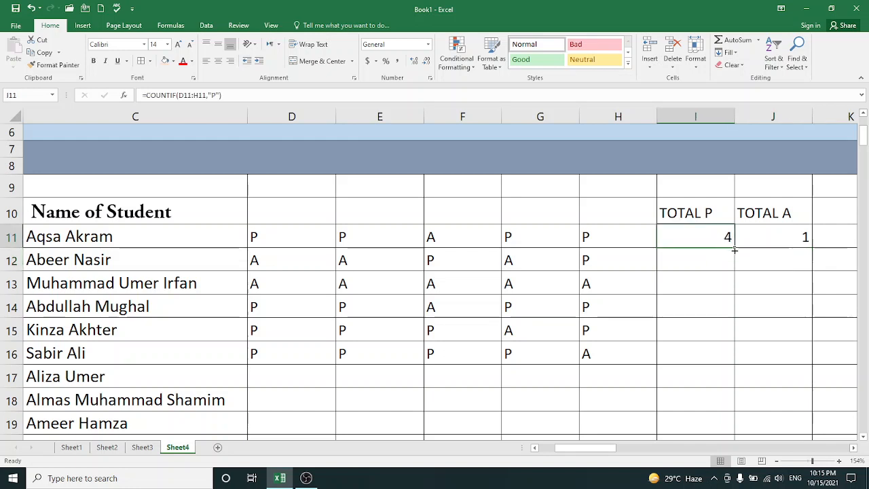
drag(736, 250, 724, 357)
click(811, 238)
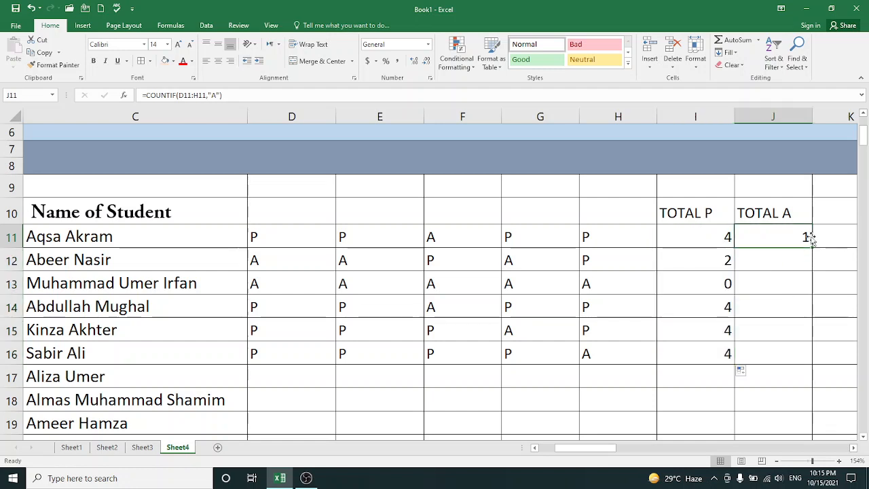
drag(812, 249, 807, 353)
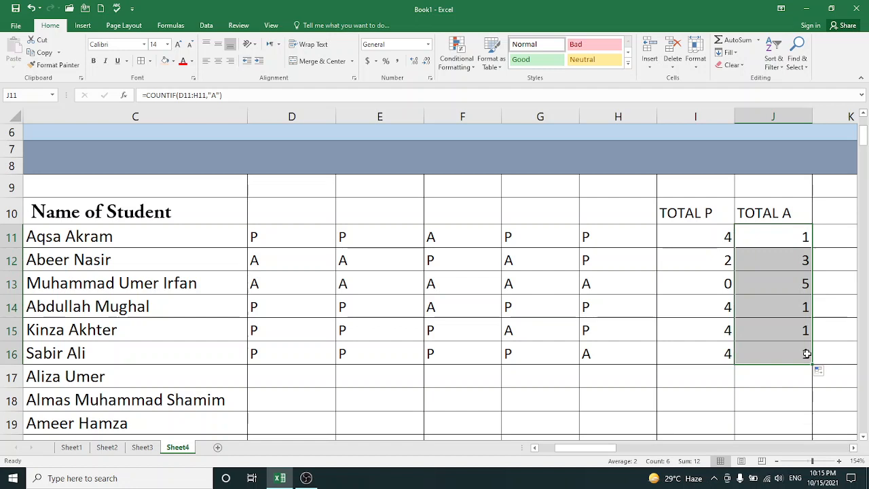
click(677, 380)
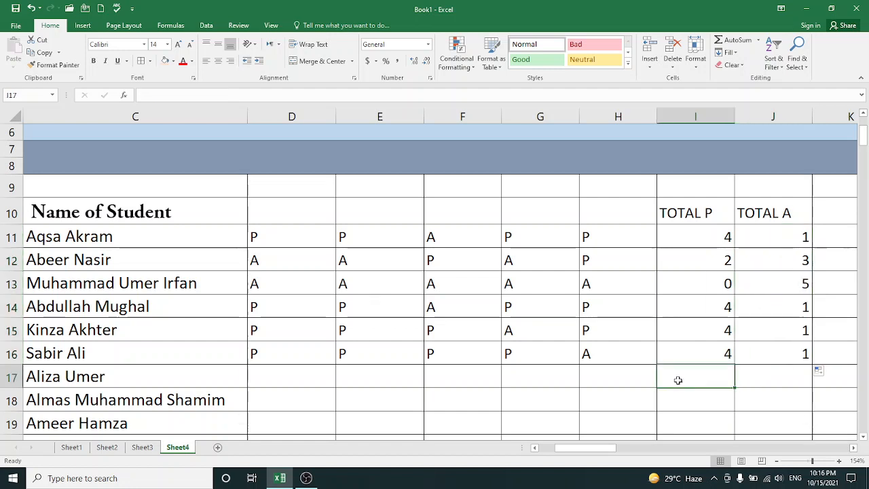
Fill in the missing student name for number 7 in cell B12 of Sheet2
click(148, 448)
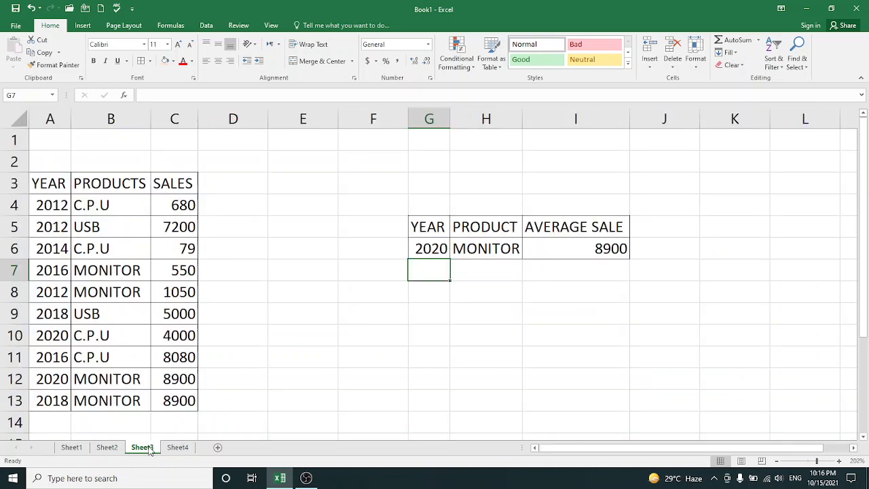
click(108, 447)
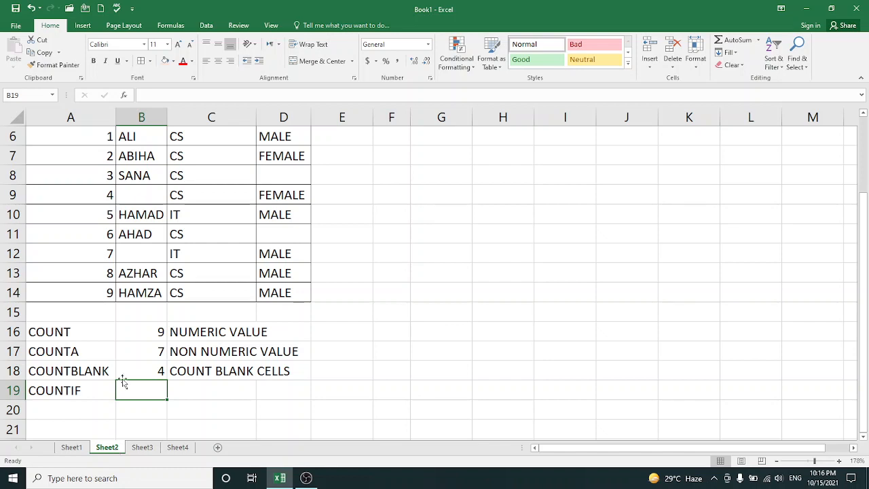
click(132, 250)
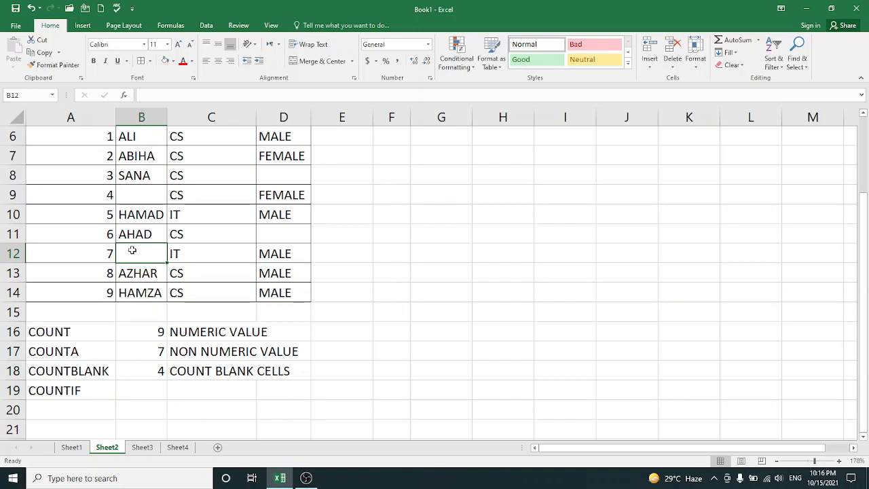
text(TAL)
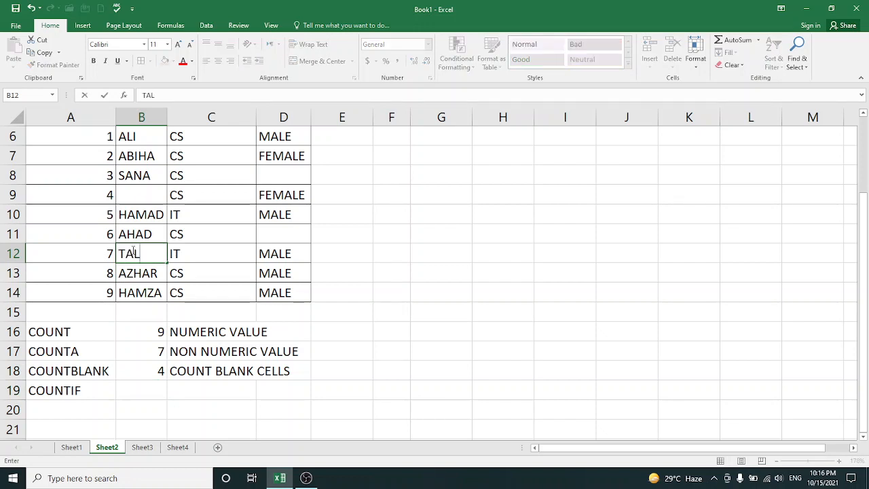
text(HA)
Fill the blank gender cells with MALE in D11 and FEMALE in D8
click(266, 234)
text(MALE)
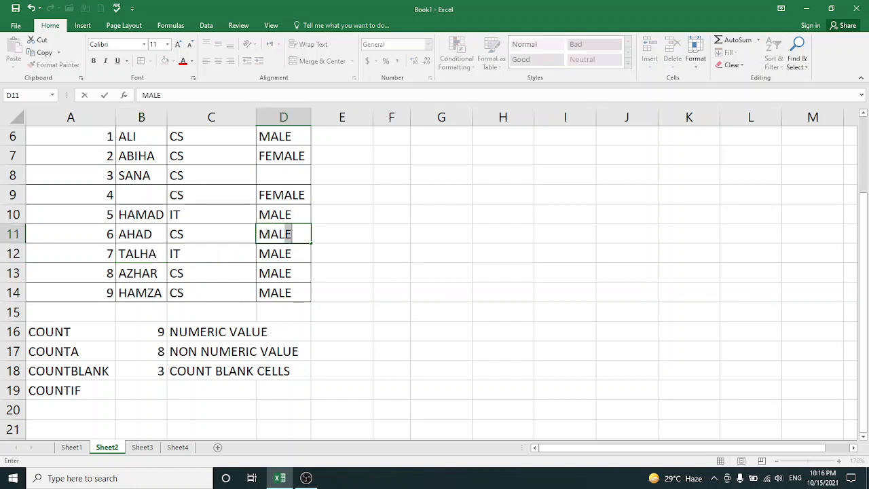
key(Up)
key(Up)
key(Up)
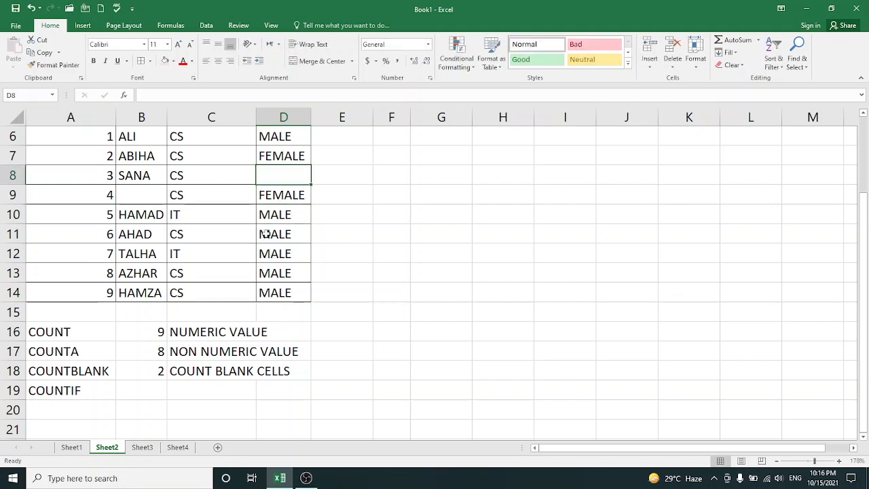
text(F)
key(Return)
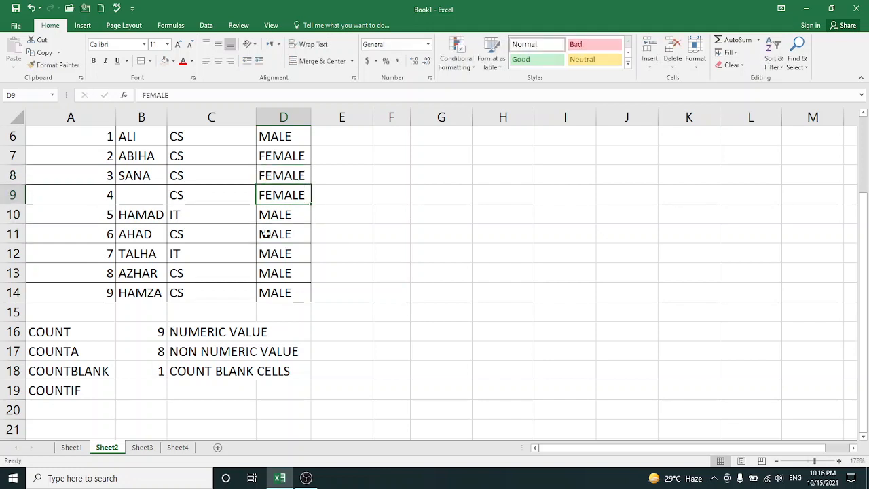
Fill in the missing student name for number 4 in cell B9
key(Left)
key(Left)
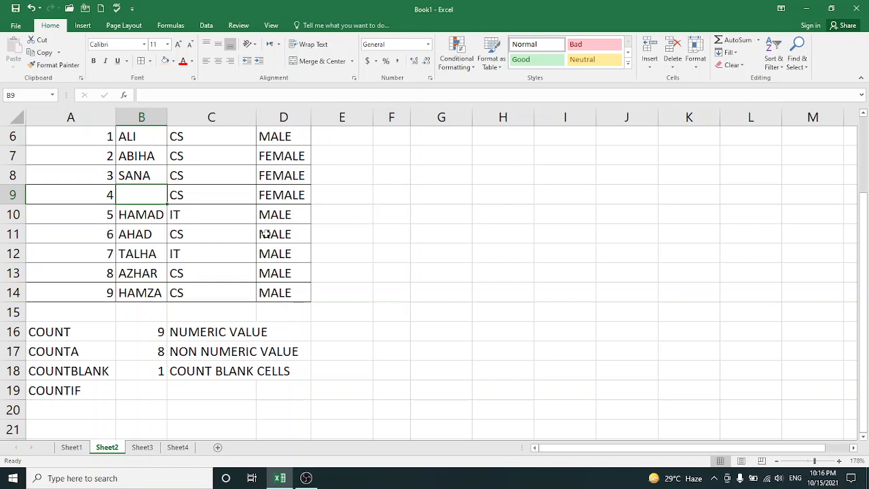
text(SANIA)
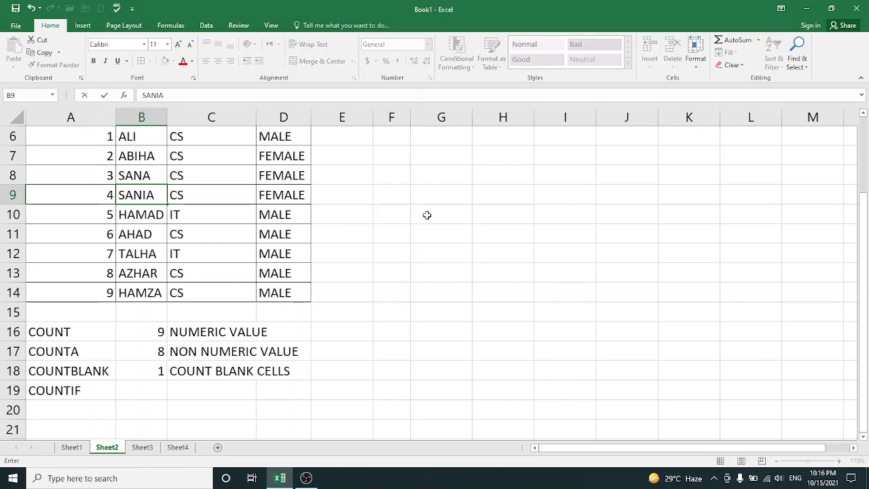
click(348, 221)
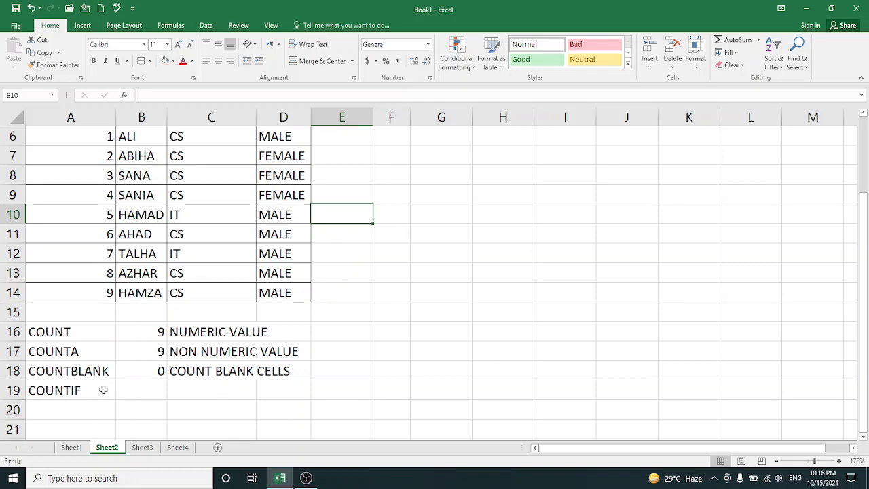
Describe COUNTIF in C19 with the text ONE RANGE OR CRITERIA
click(182, 392)
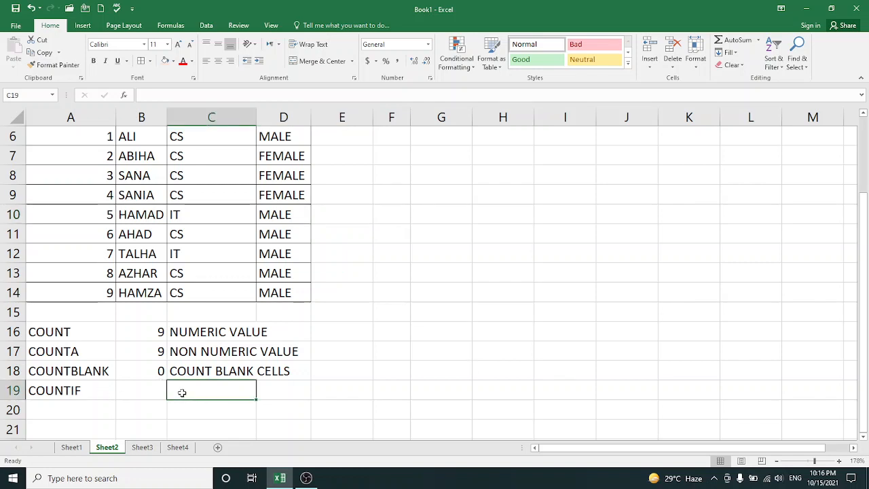
text(ONE )
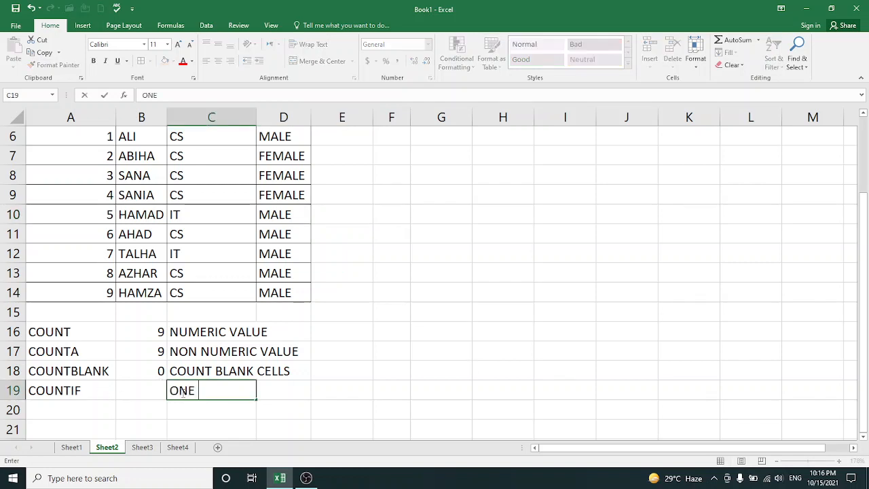
text(RAN)
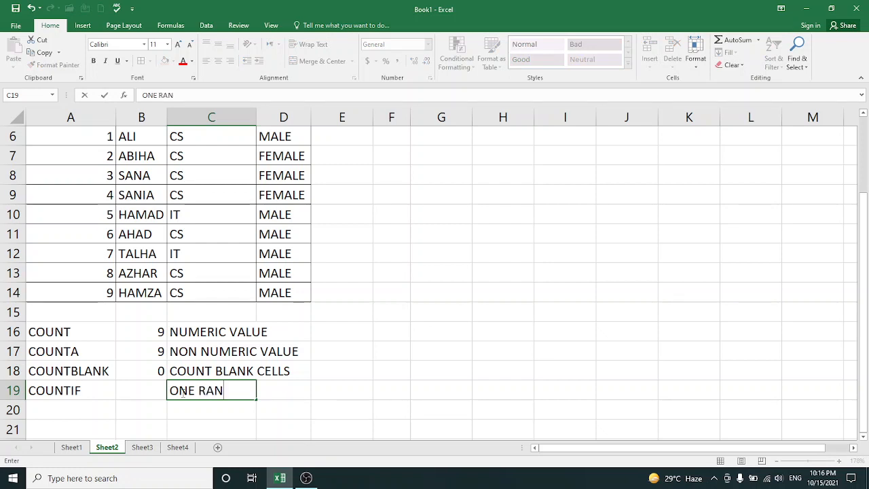
text(GE OR)
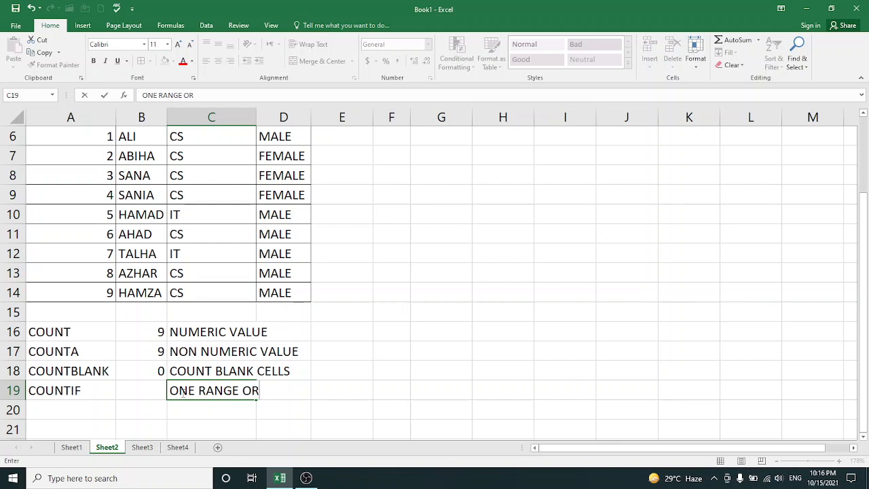
text( CRITERIA)
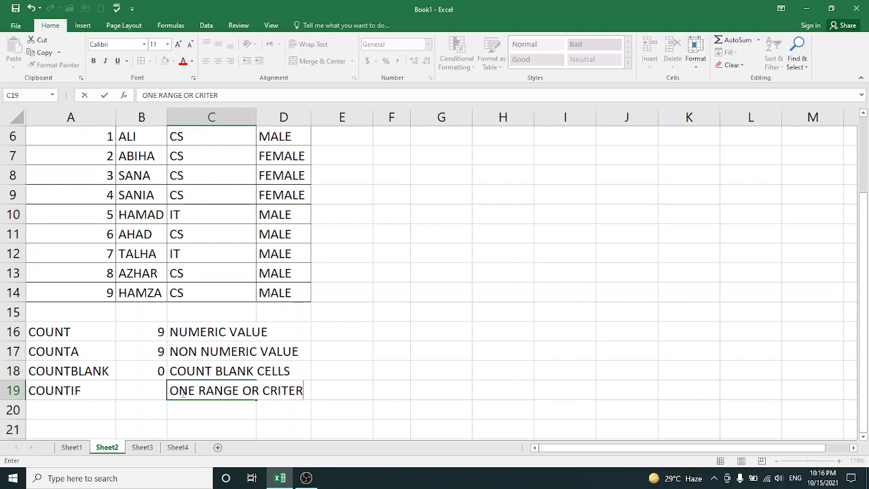
Add the label COUNTIFS in A20 and describe it in C20 as MORE THAN ONE CRITERIA
click(46, 404)
text(CO)
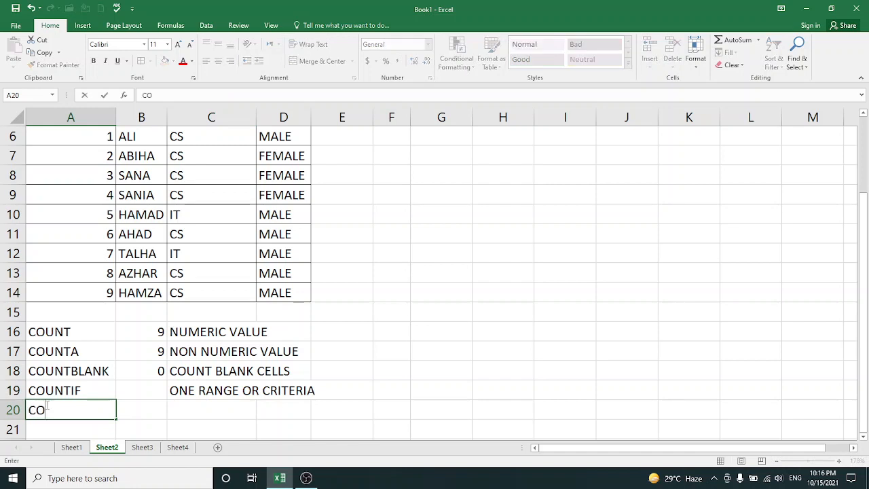
text(UNTIFS)
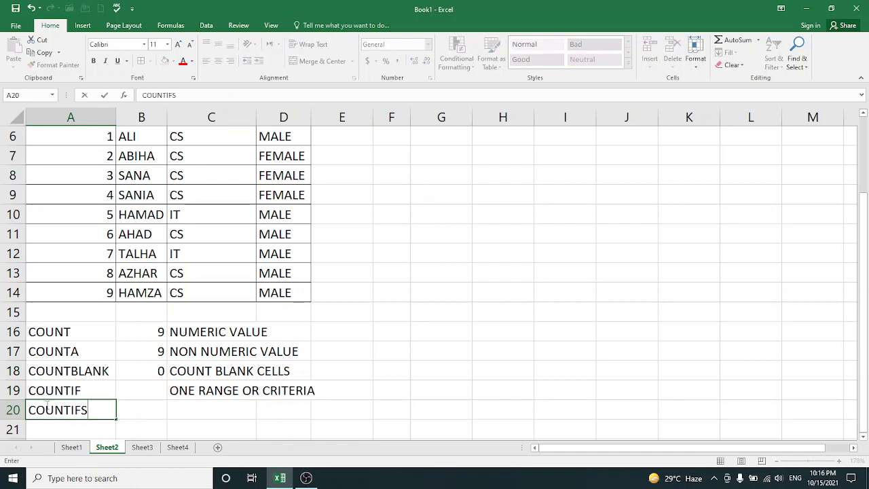
click(186, 408)
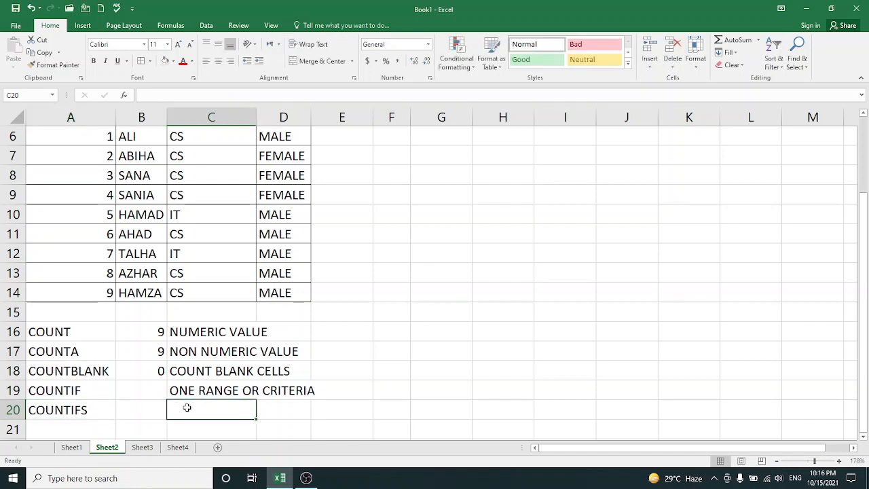
text(MORE )
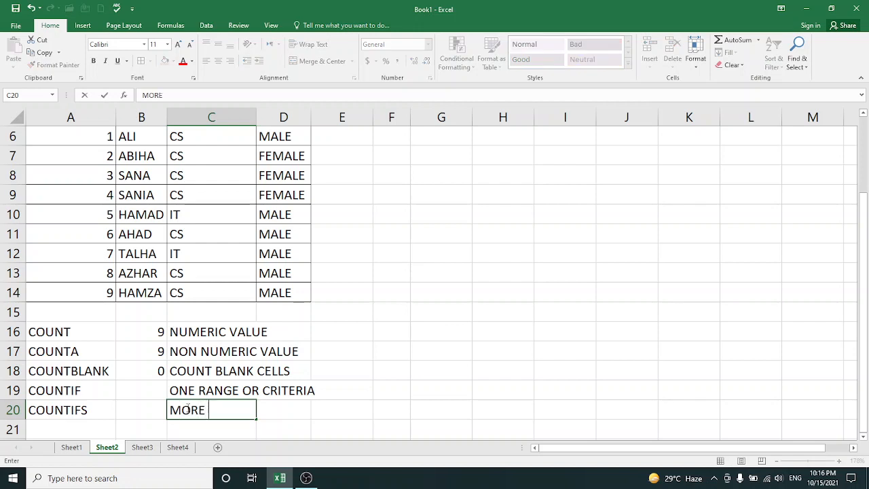
text(THAN ONE)
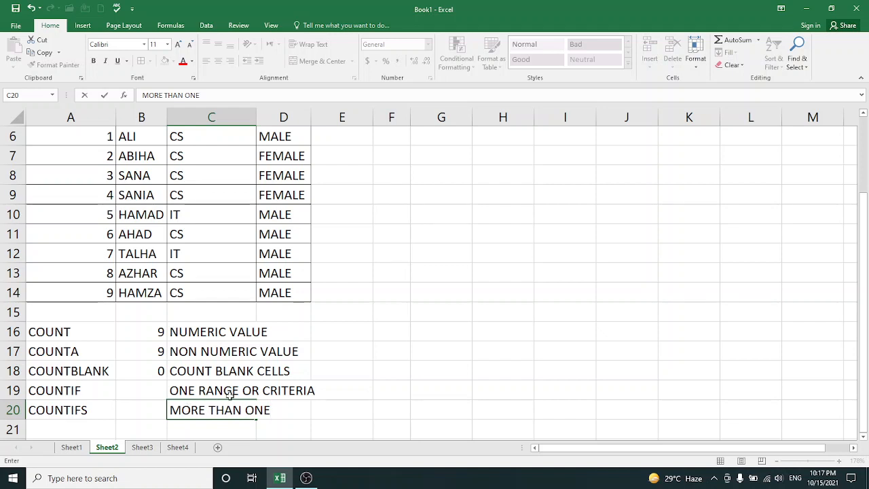
text( CR)
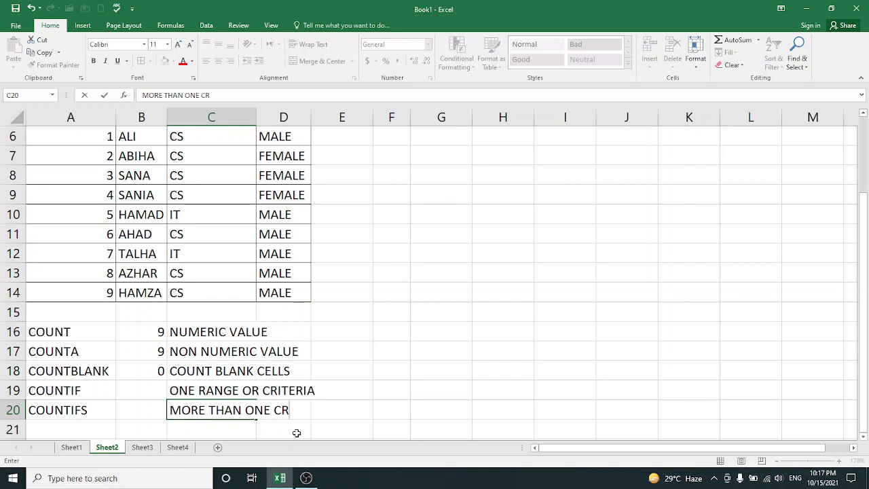
text(ITERIA)
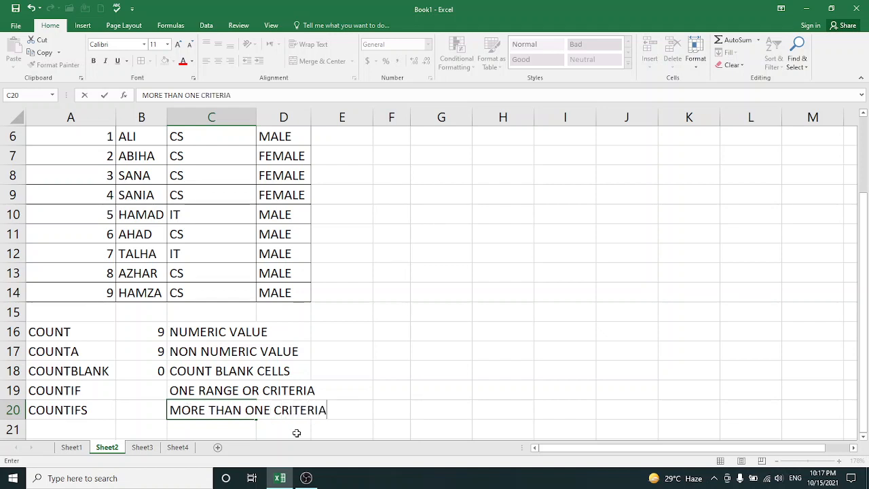
key(F2)
click(340, 390)
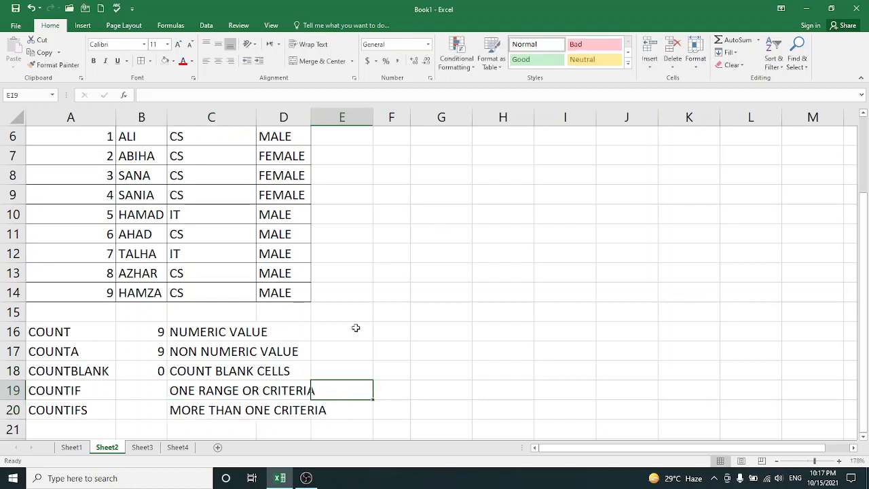
click(386, 272)
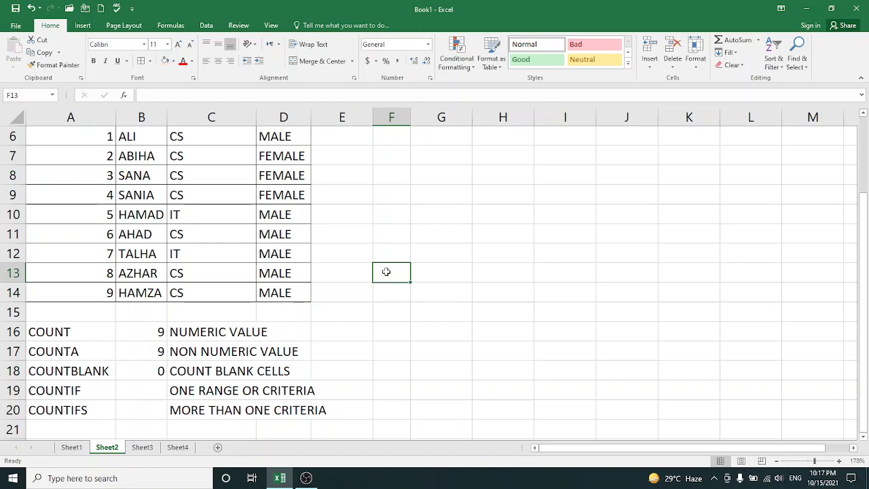
Add the label COUNTIFS in F13 beside the student table
text(COUNTIFS)
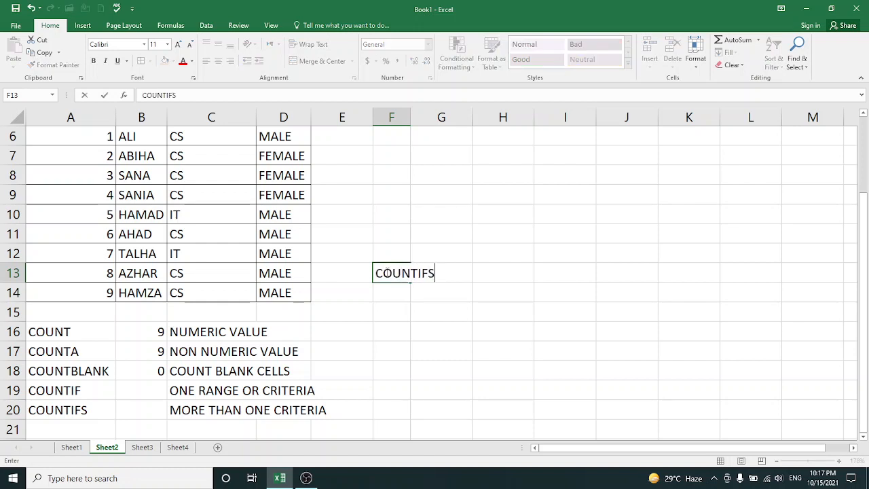
key(Tab)
key(Right)
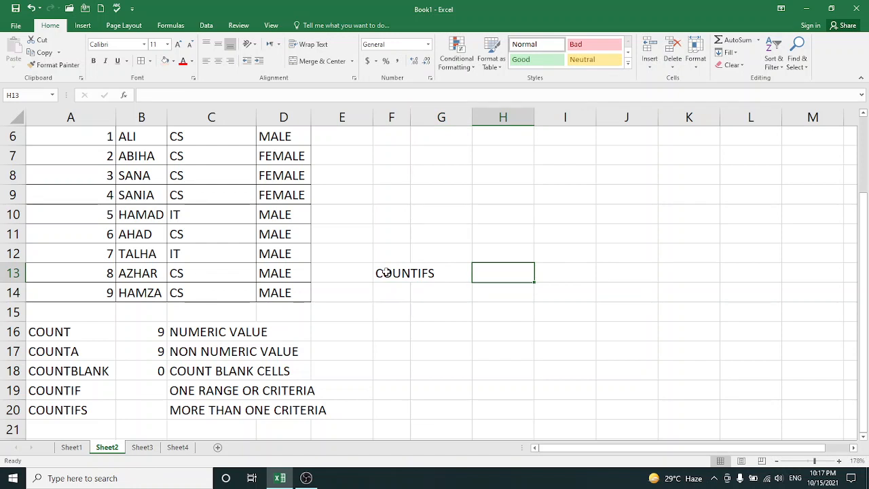
Enter =COUTIFS(D6:D14,"FEMALE",C6:C14,"CS") in H13 to count the female CS students
text(=C)
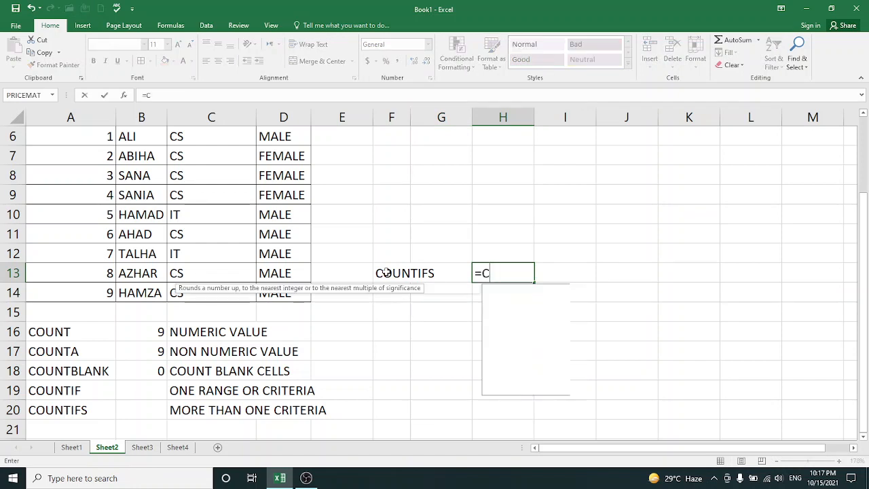
text(OUTIFS()
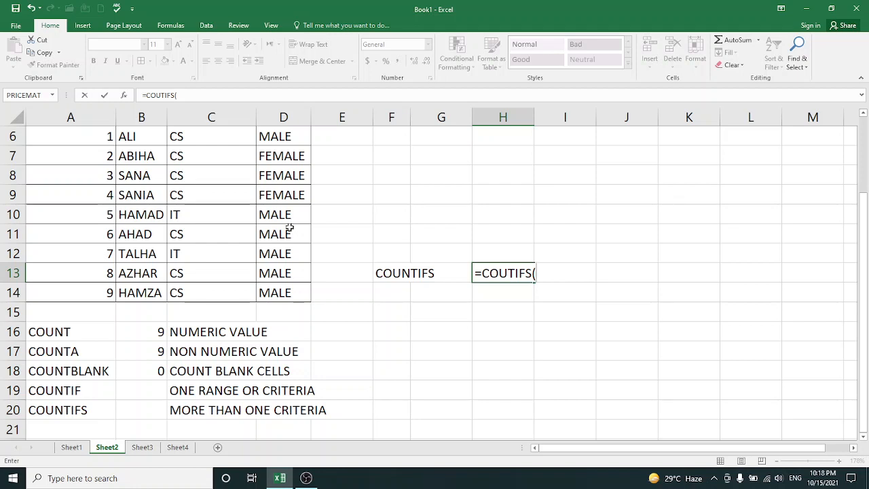
drag(288, 136, 286, 286)
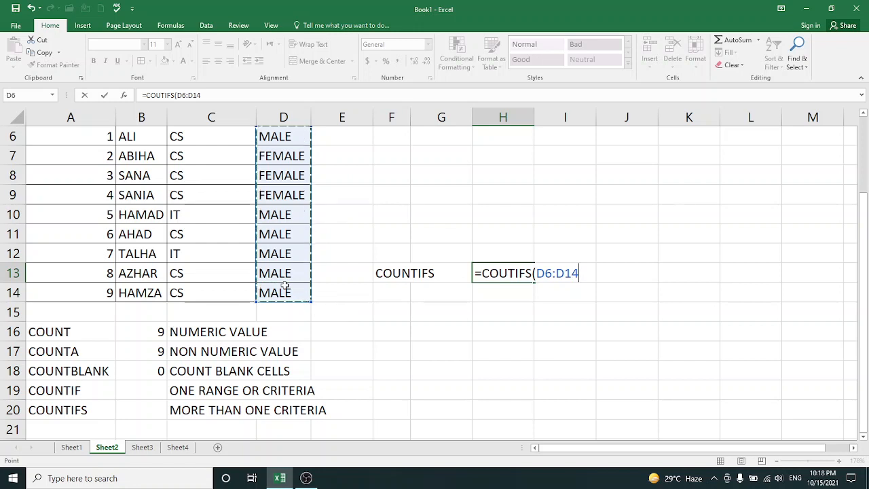
text(,)
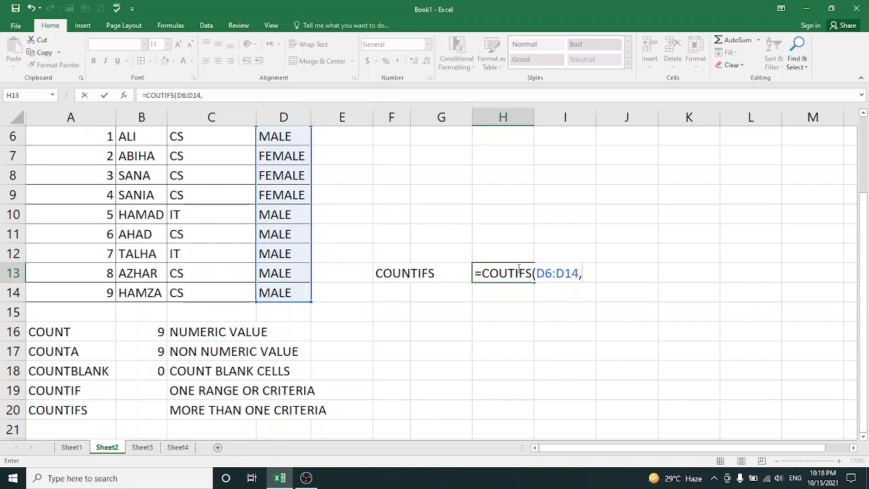
text("FEMALE",)
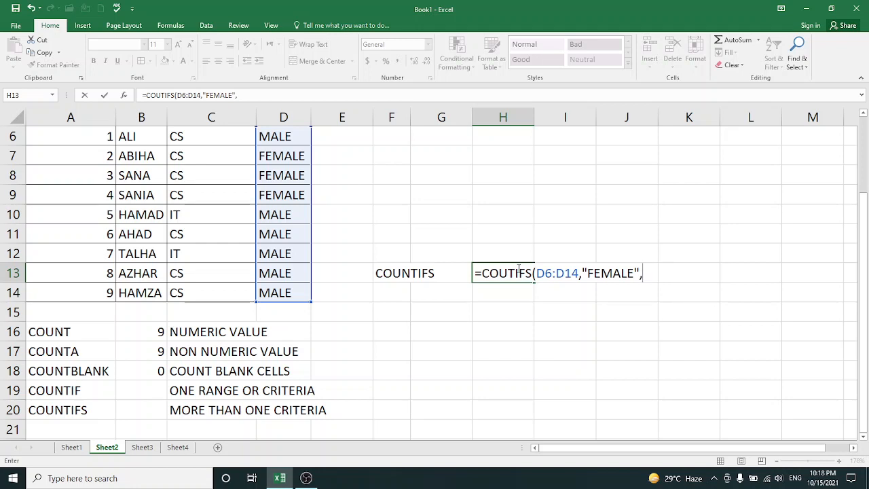
drag(192, 137, 202, 290)
text(,)
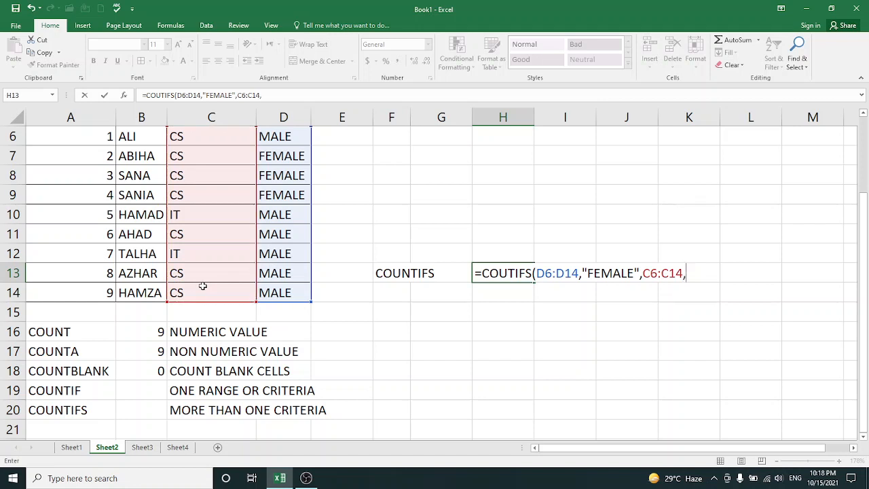
text("CS"))
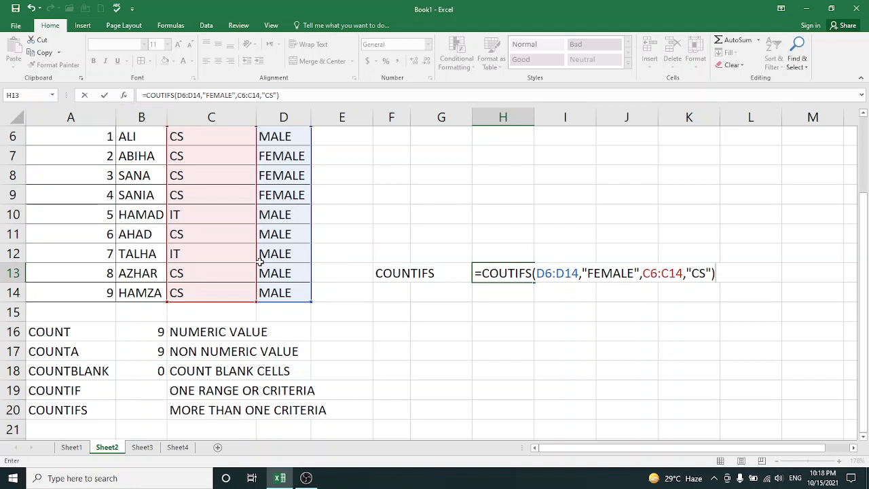
key(Return)
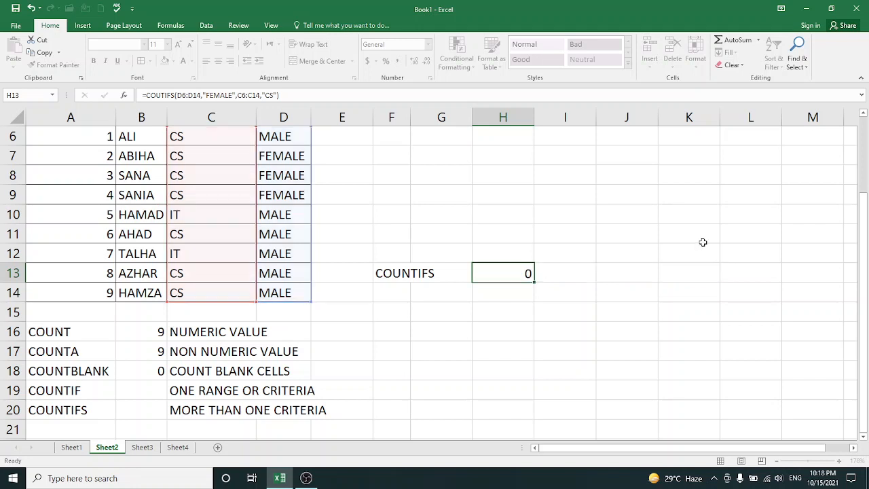
Correct the misspelled function name in H13's formula to COUNTIFS
double_click(504, 273)
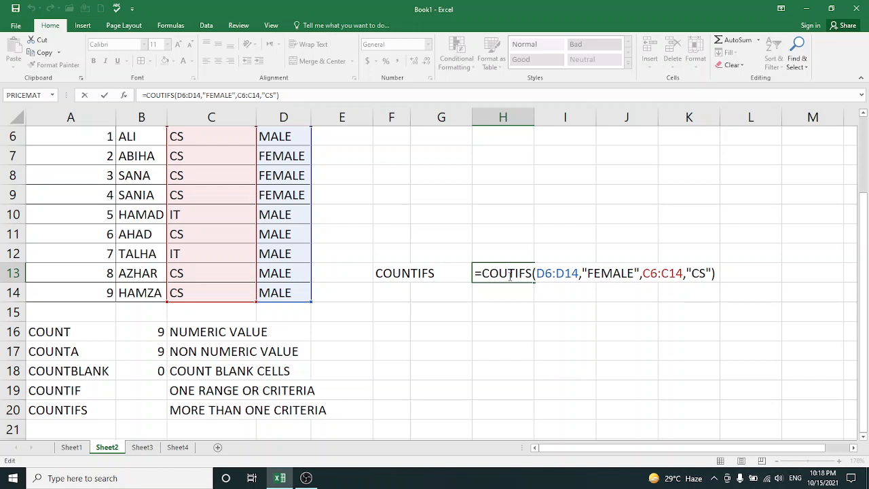
text(N)
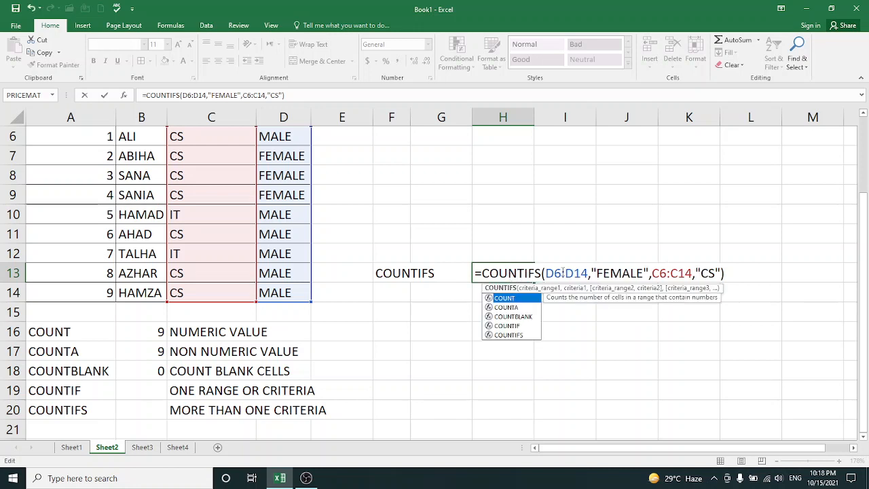
key(Escape)
key(Right)
key(Right)
key(Right)
key(Right)
key(Right)
key(Right)
key(Right)
key(Right)
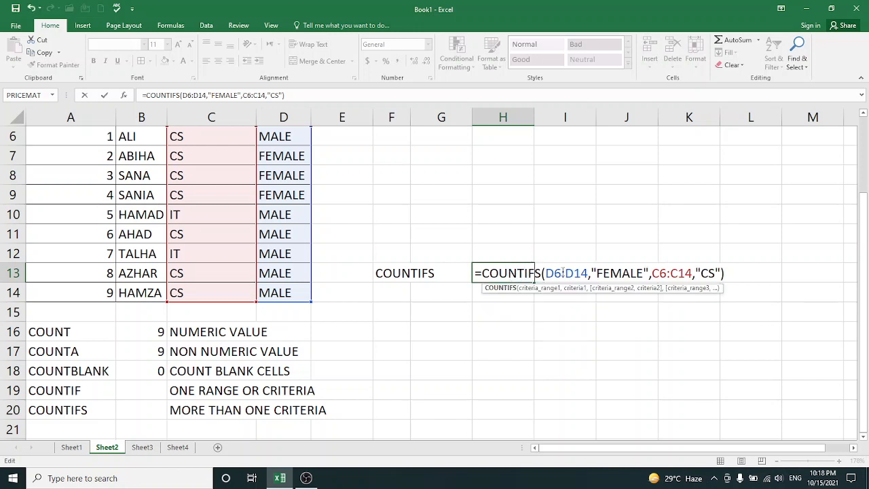
key(Right)
key(Right)
key(Right)
key(Right)
key(Right)
key(Right)
key(Right)
key(Right)
key(Right)
key(Right)
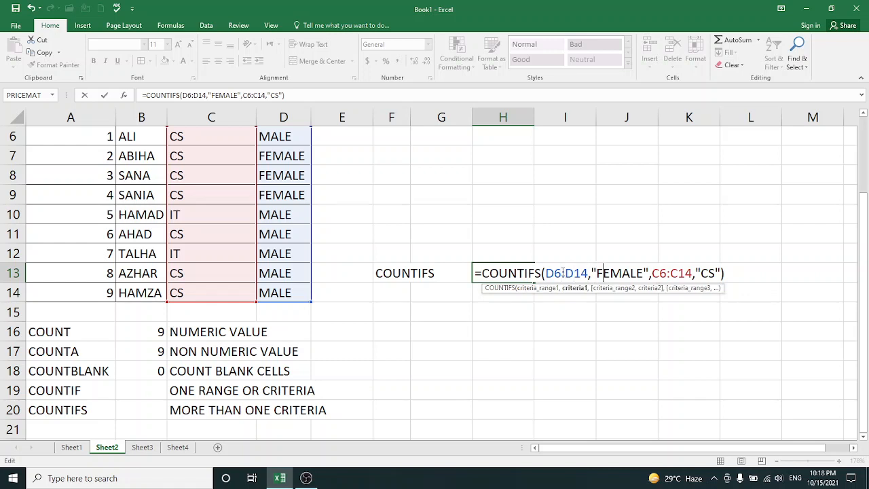
key(Right)
key(Right)
key(Right)
key(Right)
key(Right)
key(Right)
key(Right)
key(Right)
key(Right)
key(Right)
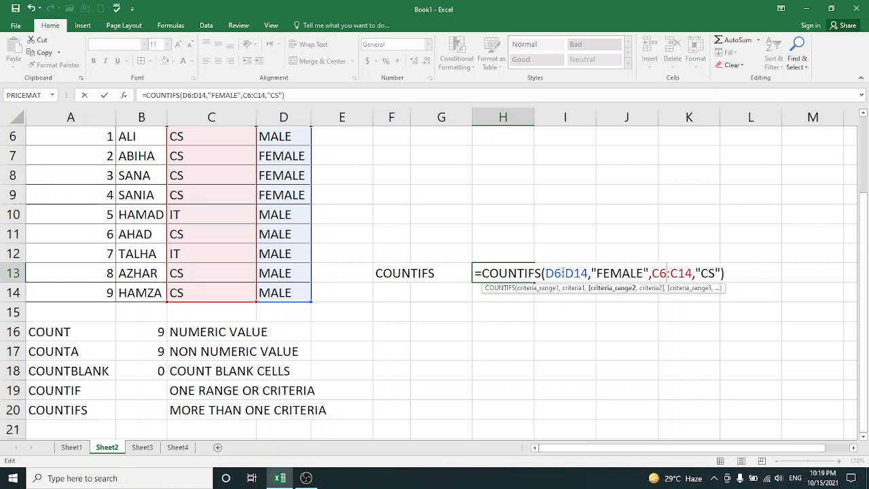
key(Right)
key(Right)
key(Right)
key(Right)
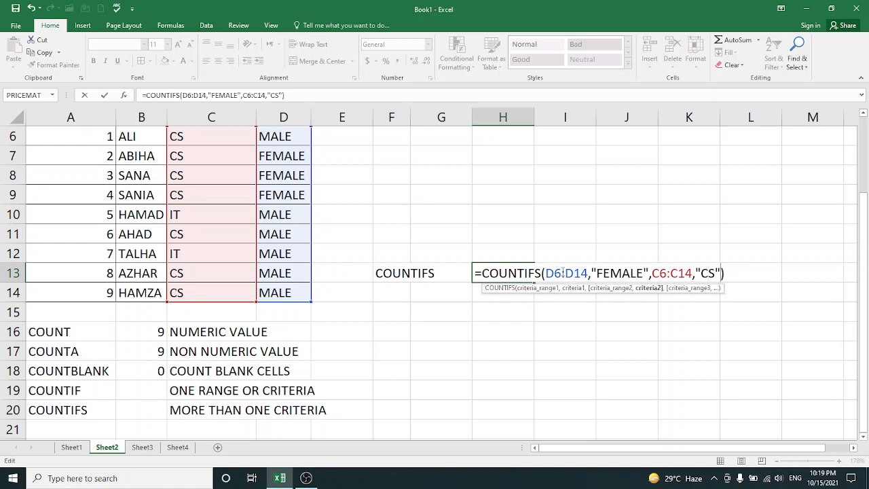
key(Right)
key(Right)
key(Return)
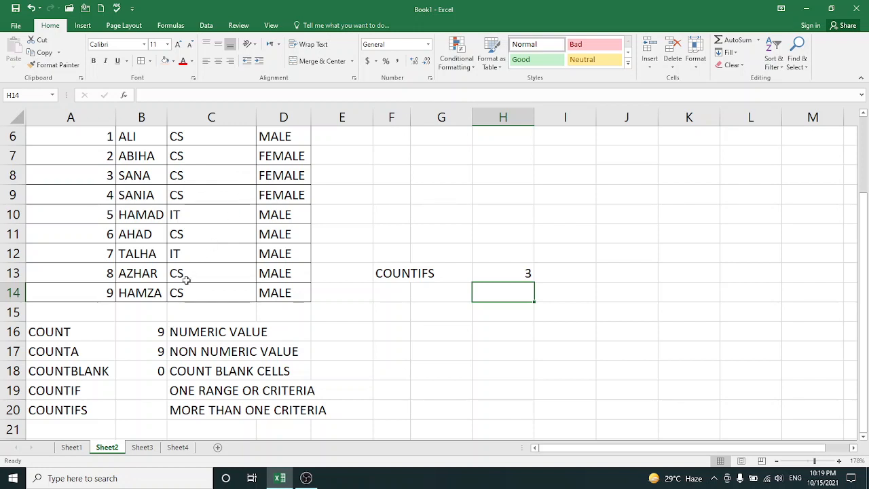
Test the COUNTIFS formula by changing the department in C8 to IT and restoring it to CS
click(184, 176)
text(IT)
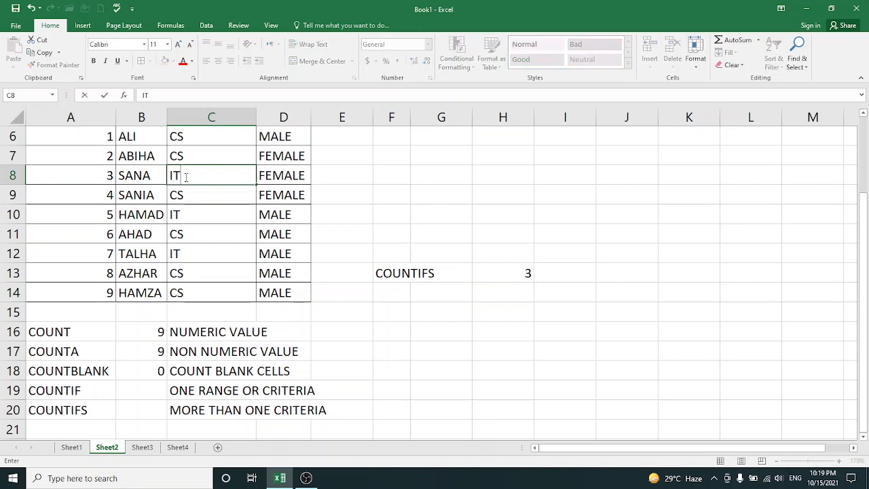
key(Return)
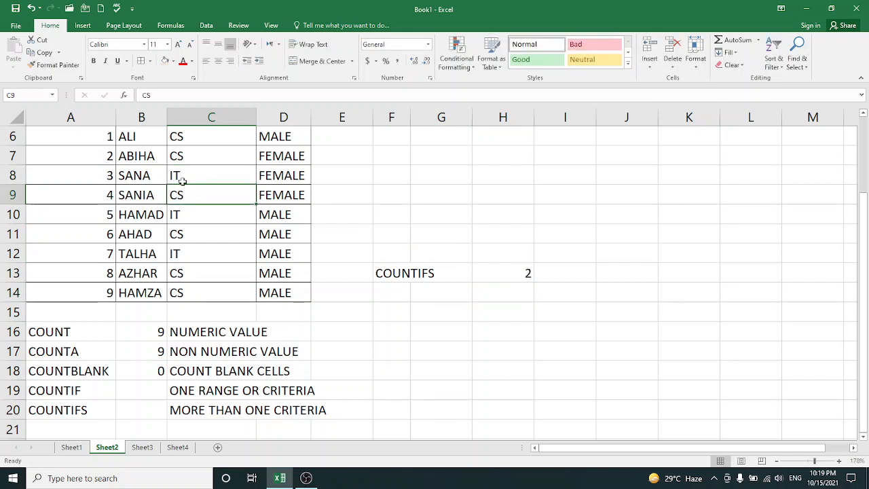
click(182, 178)
text(CS)
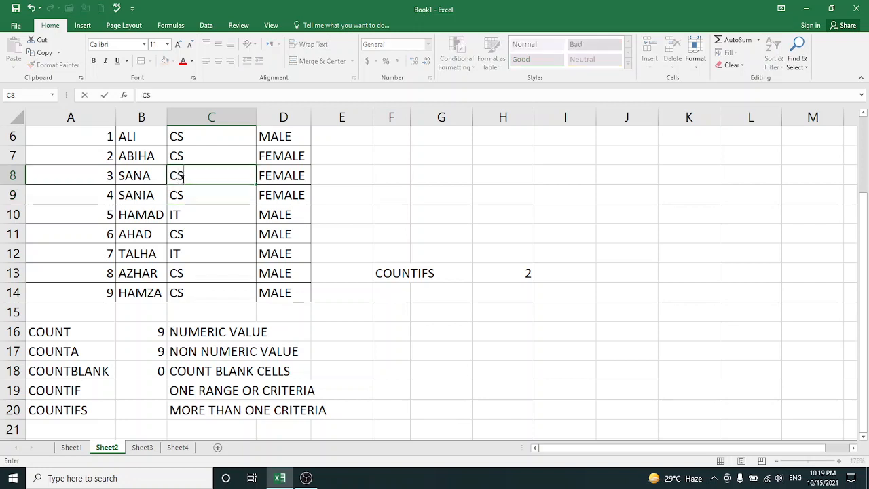
click(332, 231)
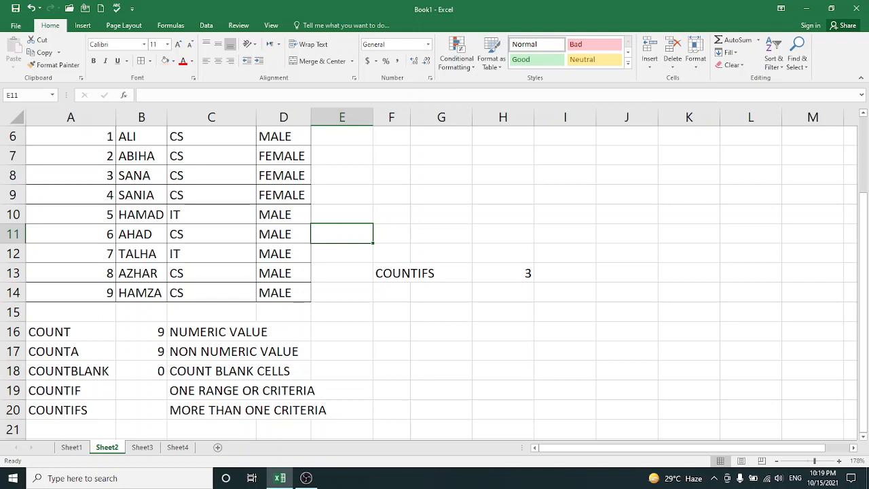
On Sheet1, merge and center the MONTHLY EXPENSE SHEET title across A3:B4
click(71, 446)
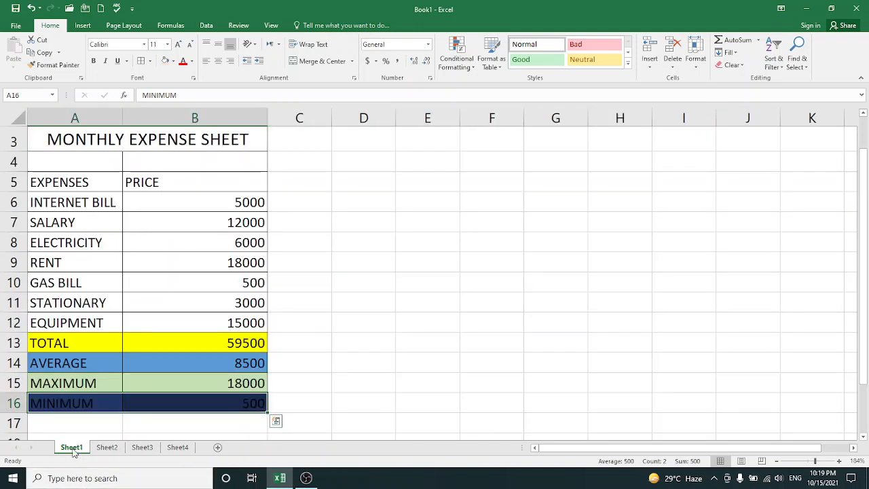
click(346, 307)
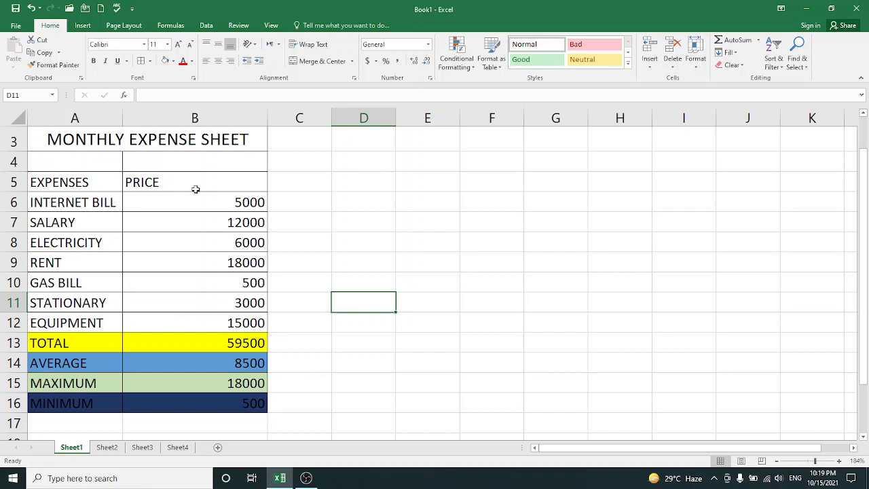
drag(83, 137, 178, 158)
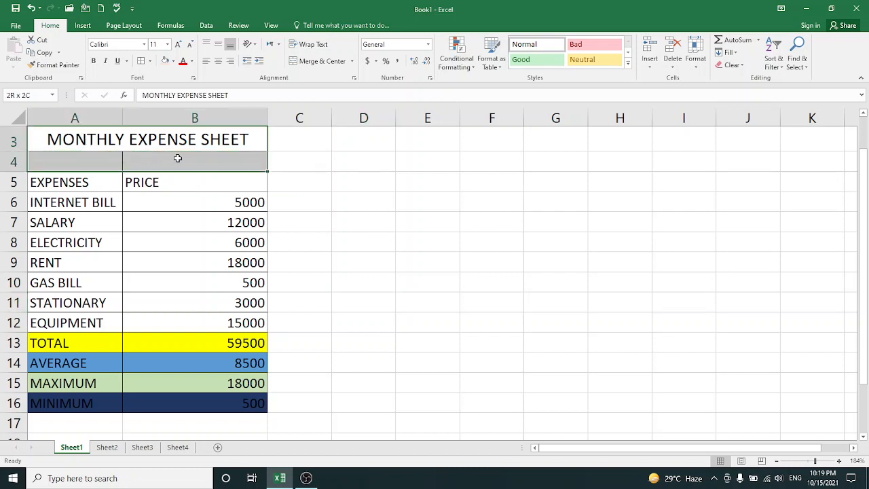
click(304, 61)
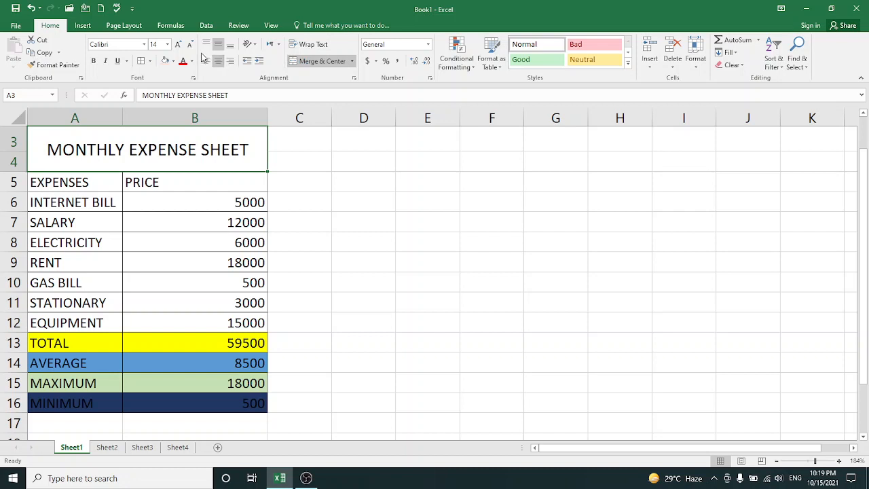
click(304, 163)
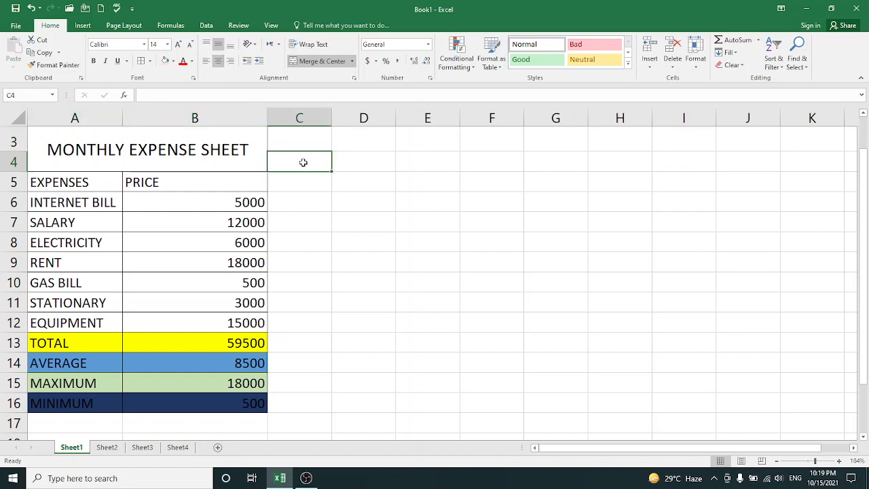
click(297, 184)
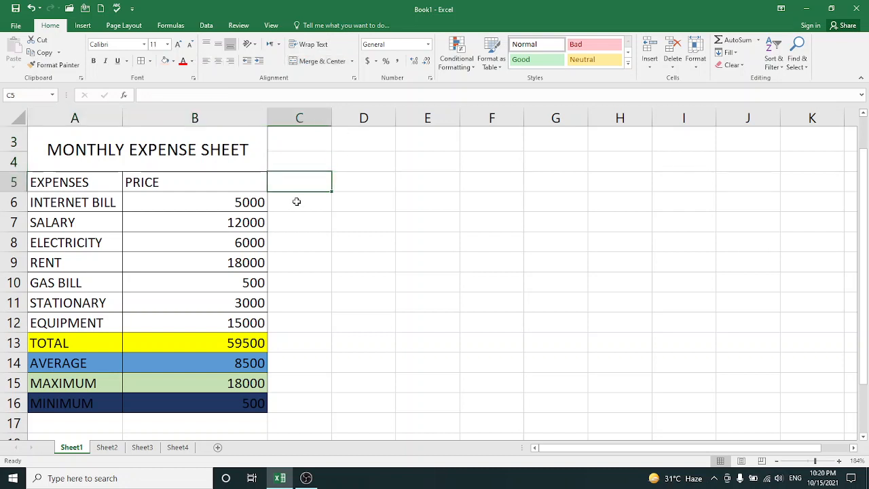
click(296, 202)
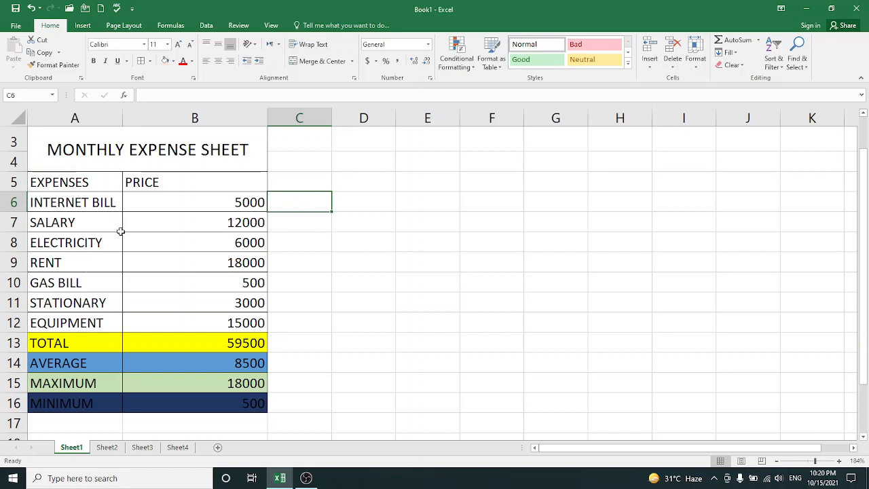
Clear the MAX formula from the MAXIMUM cell B15
double_click(247, 383)
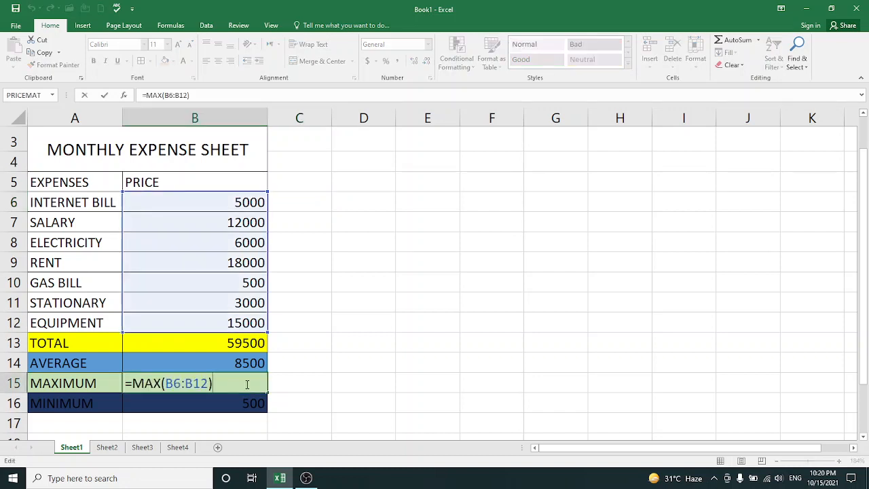
key(BackSpace)
key(BackSpace)
key(BackSpace)
key(BackSpace)
key(BackSpace)
key(BackSpace)
key(BackSpace)
key(BackSpace)
key(BackSpace)
key(BackSpace)
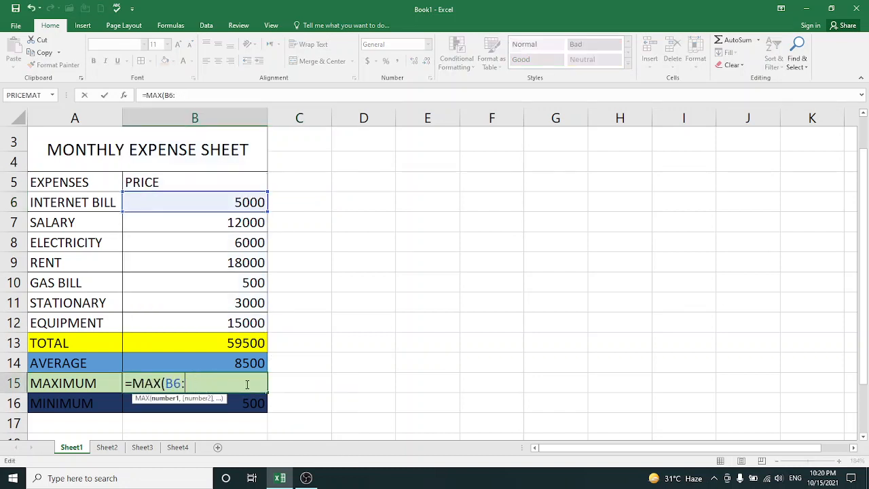
key(BackSpace)
key(BackSpace)
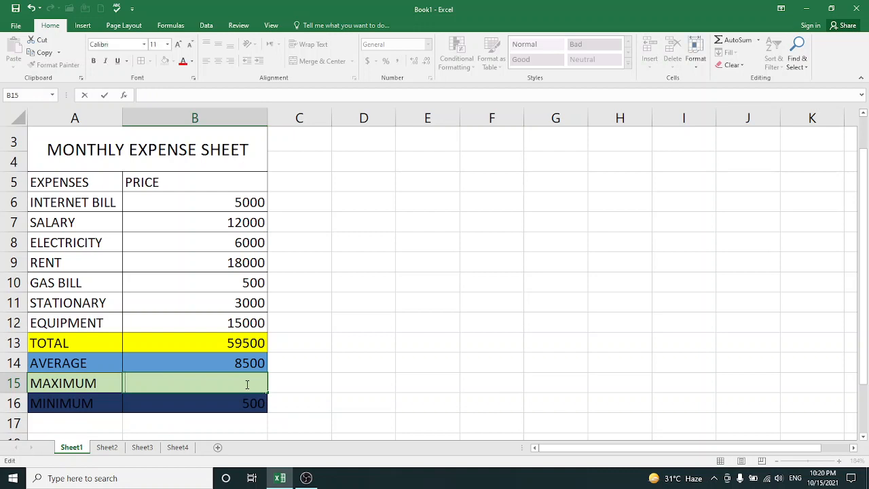
Clear the formulas from the TOTAL cell B13 and the AVERAGE cell B14
click(250, 344)
double_click(249, 344)
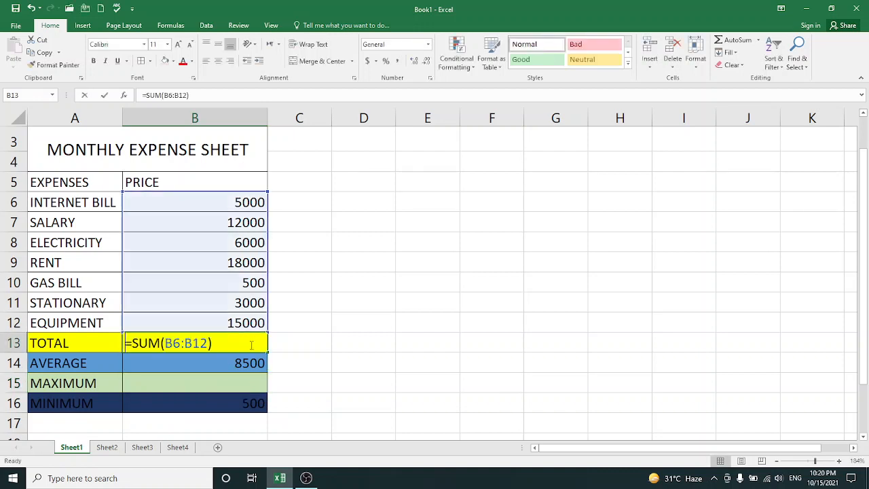
key(BackSpace)
key(BackSpace)
key(BackSpace)
key(BackSpace)
key(BackSpace)
key(BackSpace)
key(BackSpace)
key(BackSpace)
key(BackSpace)
key(BackSpace)
key(BackSpace)
key(BackSpace)
click(251, 365)
key(BackSpace)
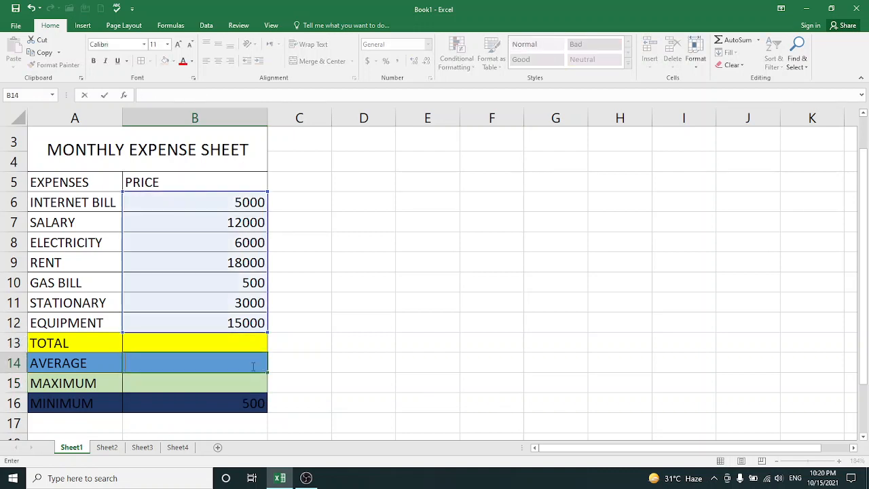
Clear the formula from the MINIMUM cell B16
click(248, 411)
double_click(249, 412)
key(BackSpace)
key(BackSpace)
key(BackSpace)
key(BackSpace)
key(BackSpace)
key(BackSpace)
key(BackSpace)
key(BackSpace)
key(BackSpace)
key(BackSpace)
key(BackSpace)
key(BackSpace)
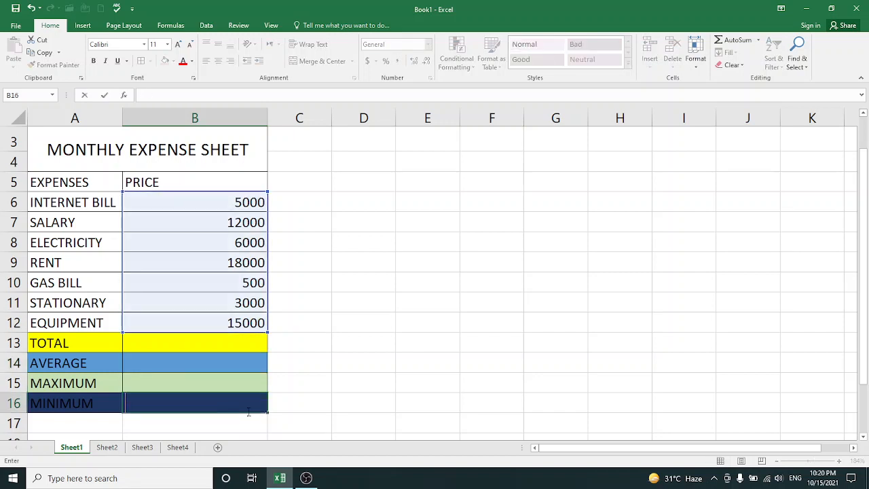
Apply one light orange fill to the summary rows TOTAL through MINIMUM in A13:B16
drag(72, 342, 156, 400)
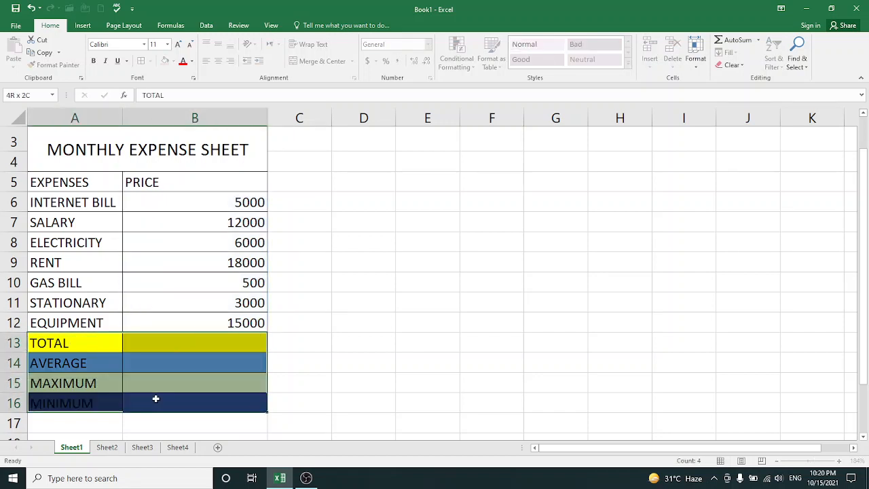
click(166, 61)
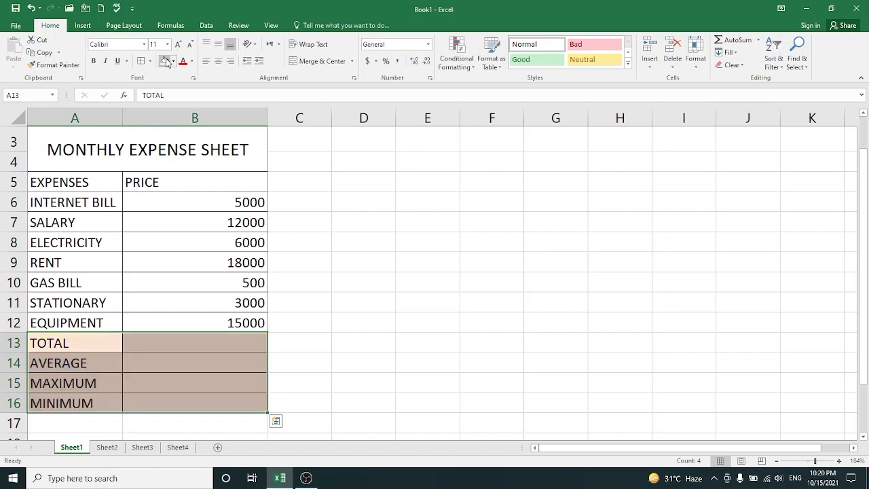
click(203, 345)
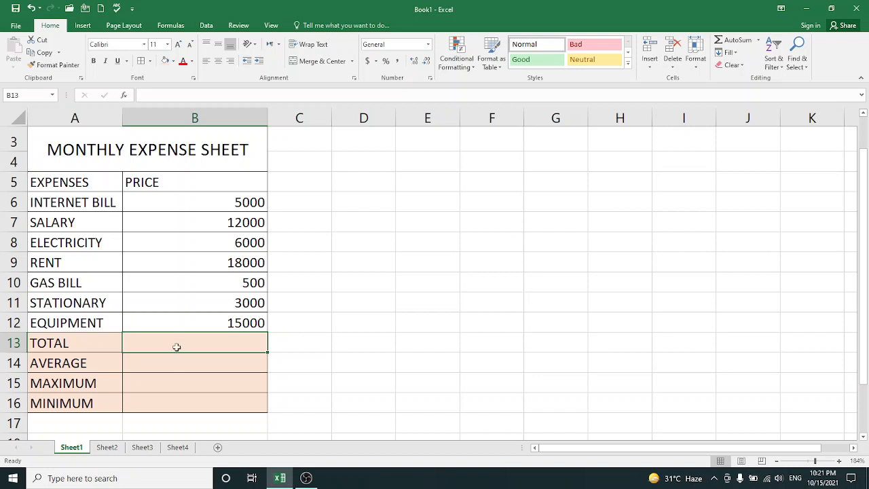
Enter =SUM(B6:B12) in the TOTAL cell B13
text(=SUM)
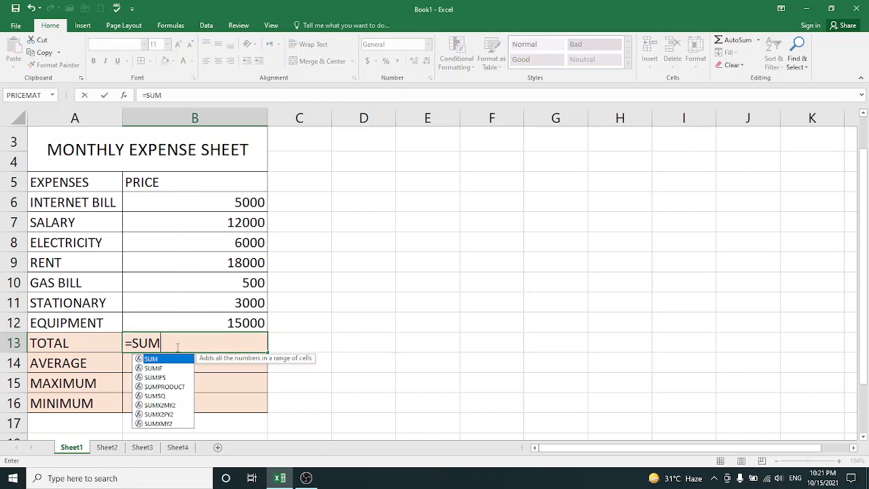
text(()
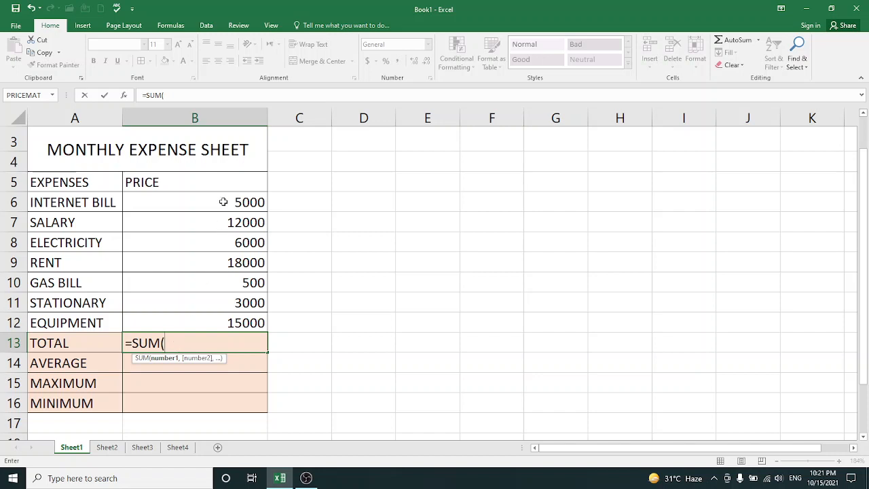
drag(224, 202, 233, 322)
text())
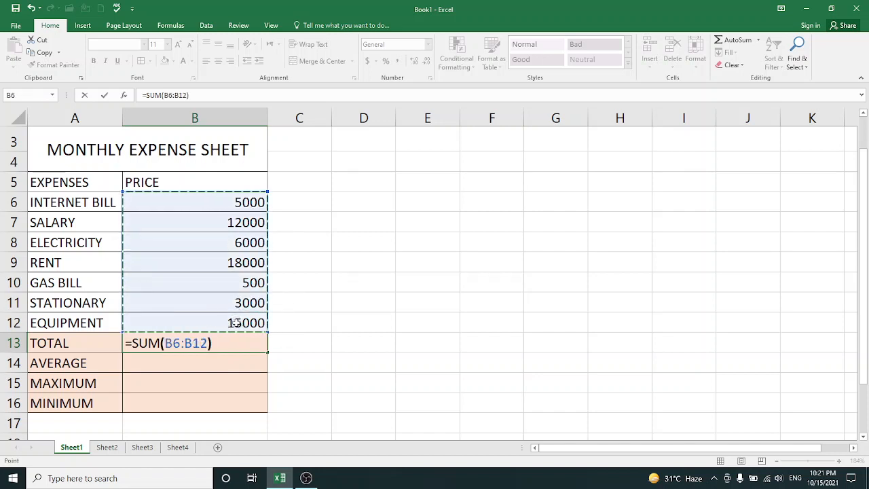
key(Return)
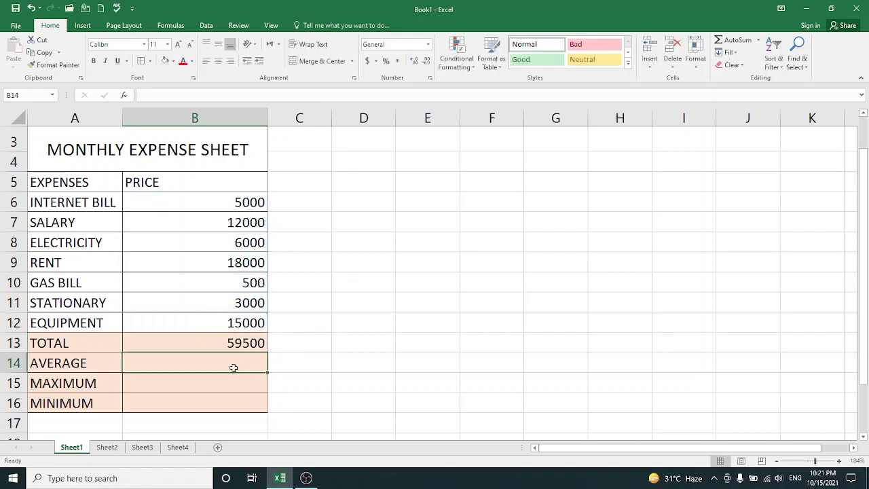
Enter =AVERAGE(B6:B12) in the AVERAGE cell B14
text(=AV)
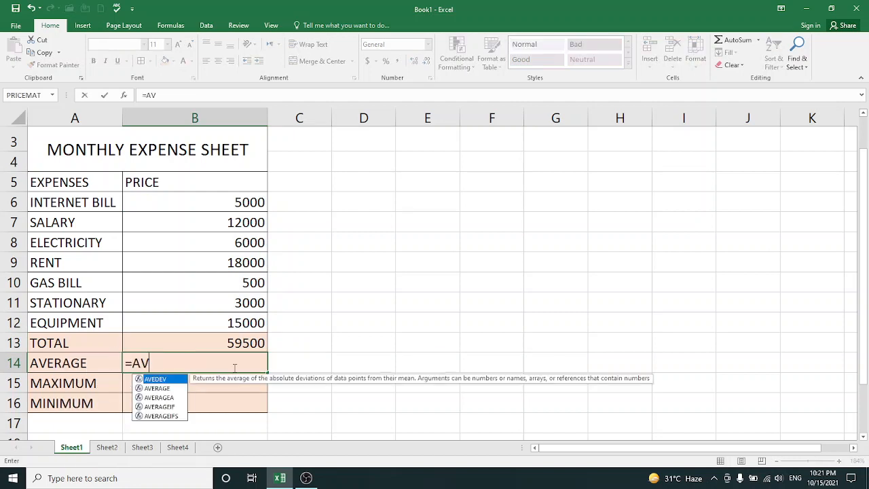
text(ERAGE()
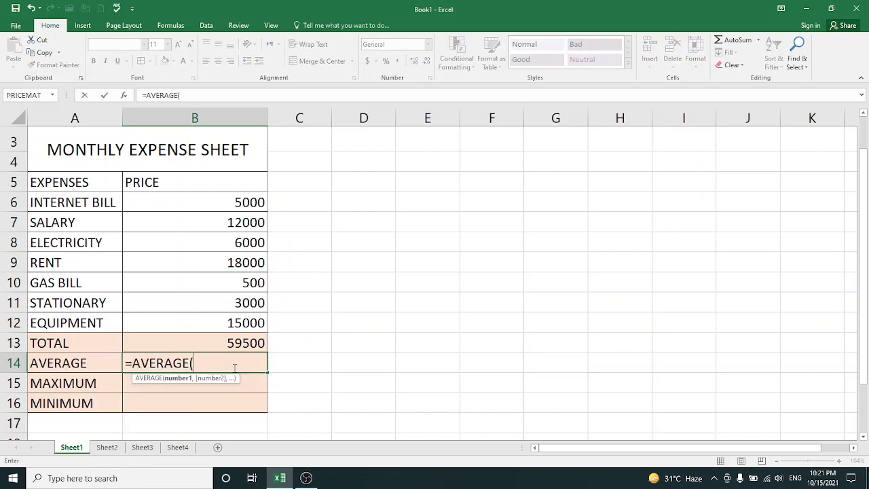
drag(223, 203, 239, 324)
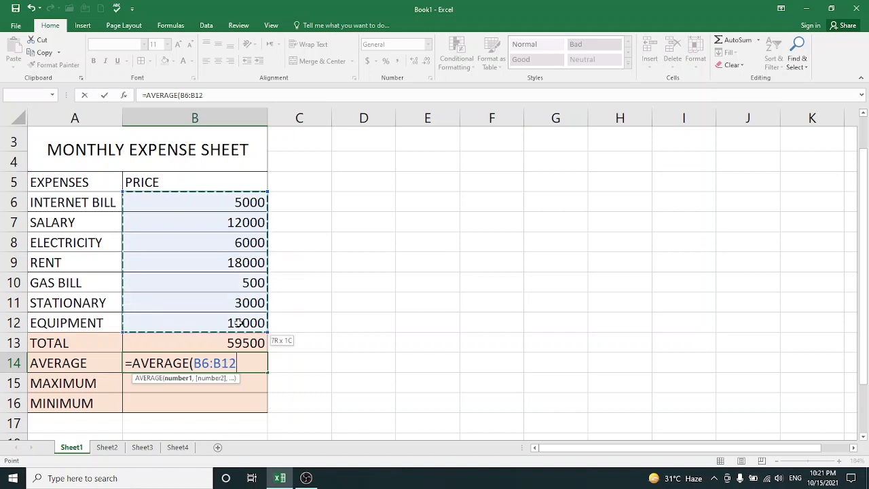
text())
key(Return)
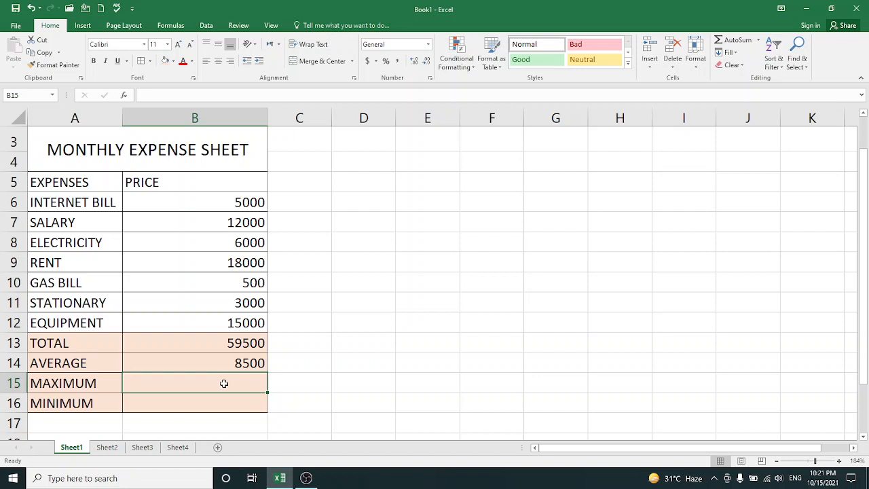
Enter =MAX(B6:B12) in the MAXIMUM cell B15
text(=MA)
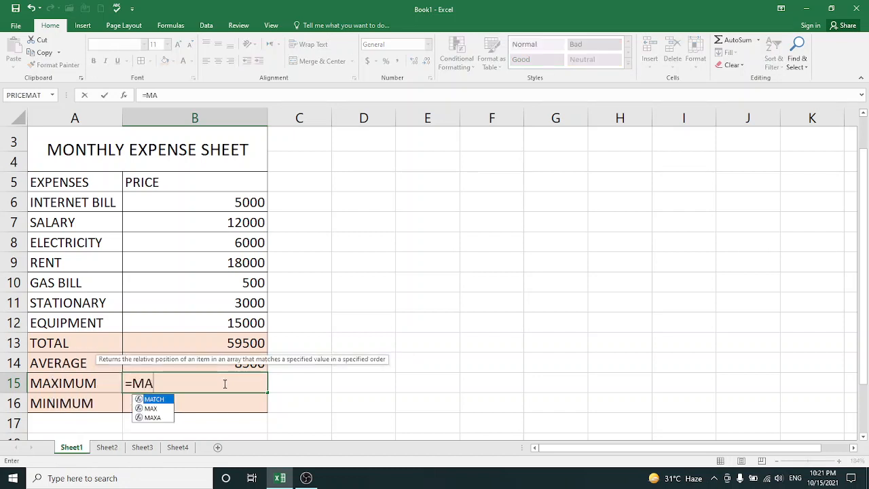
text(X()
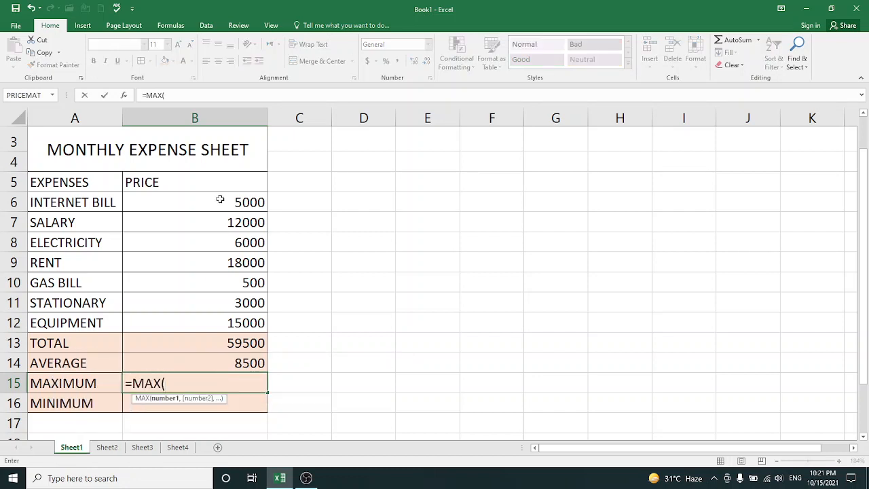
drag(222, 195, 241, 321)
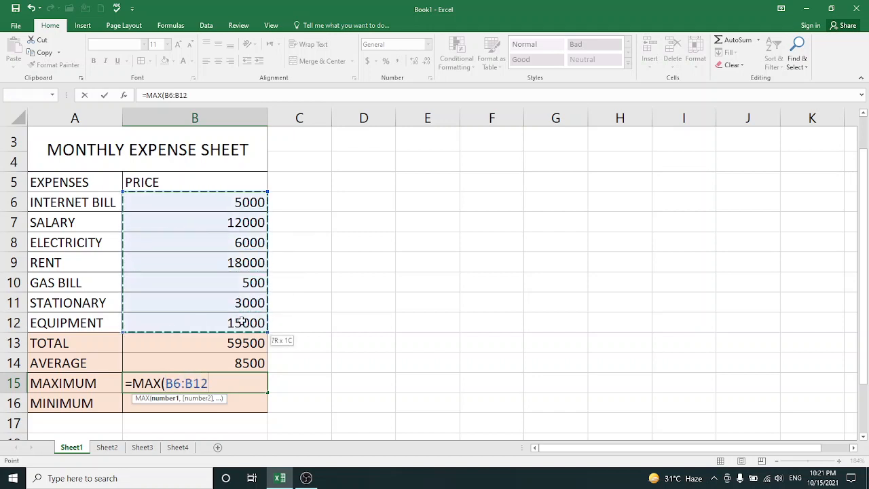
text())
key(Return)
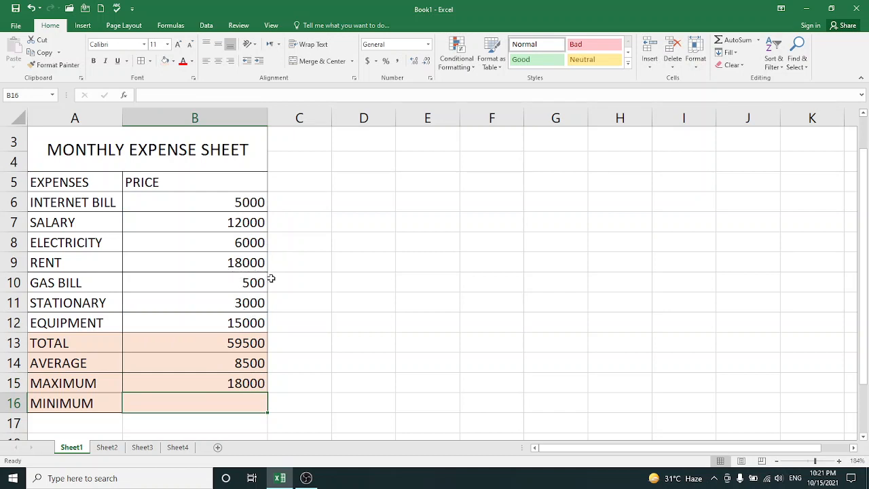
Enter =MIN(B6:B12) in the MINIMUM cell B16
text(=)
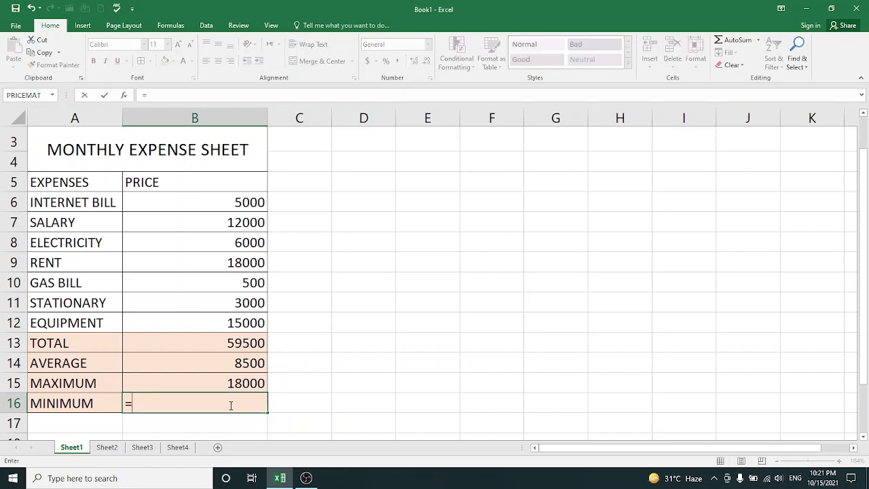
text(MIN()
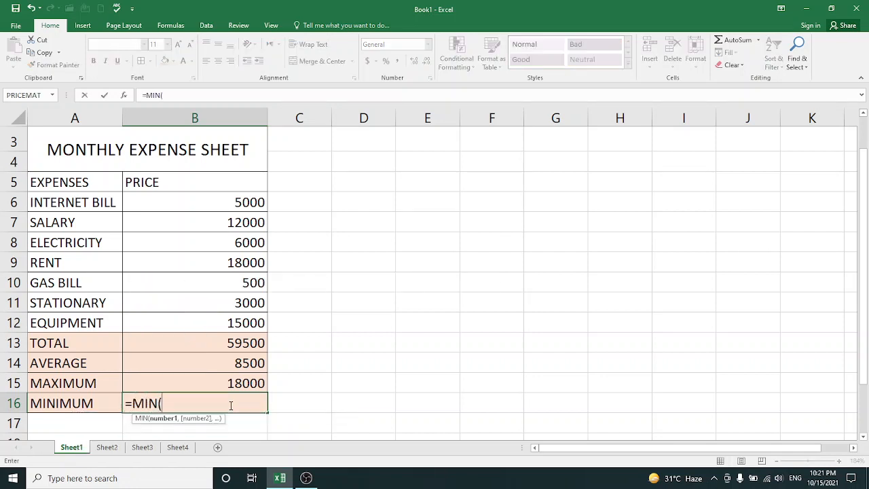
drag(226, 204, 233, 324)
text())
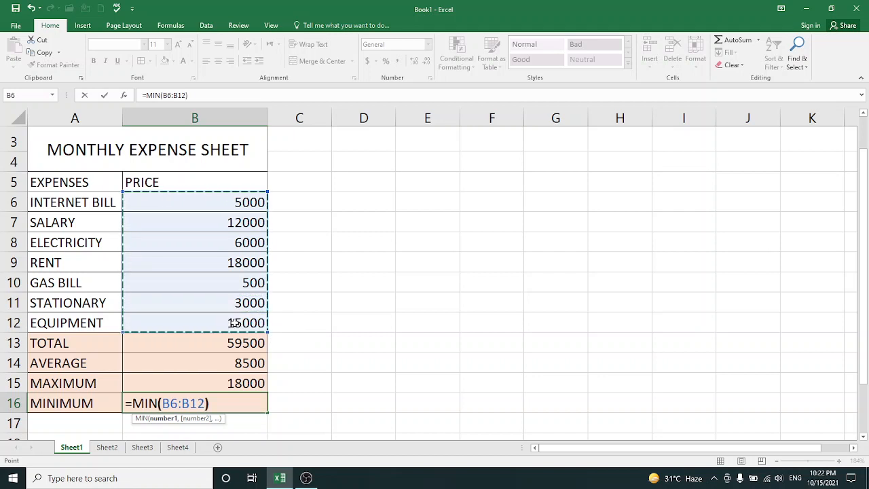
key(Return)
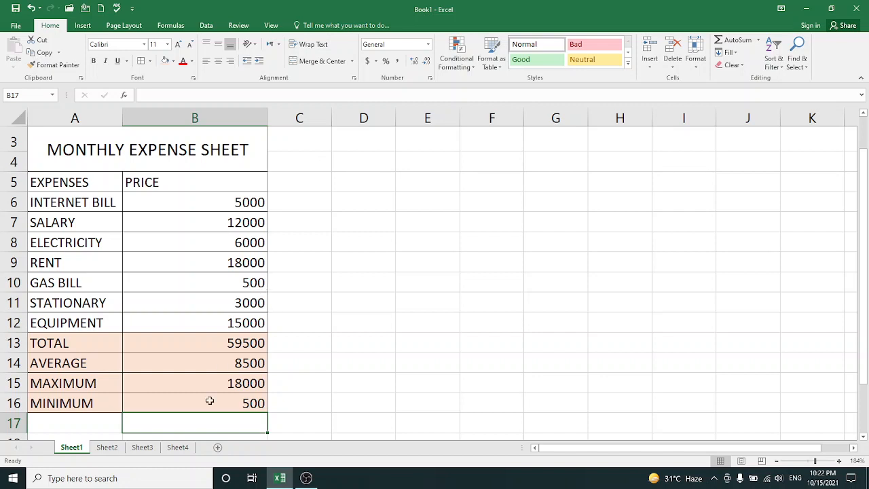
click(291, 422)
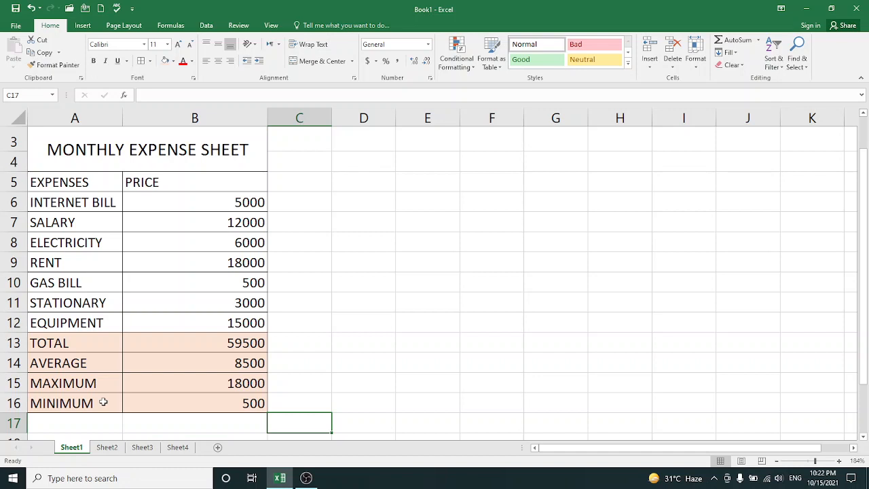
Look through Sheet2, Sheet3 and Sheet4, and add a new blank worksheet after Sheet4
click(110, 452)
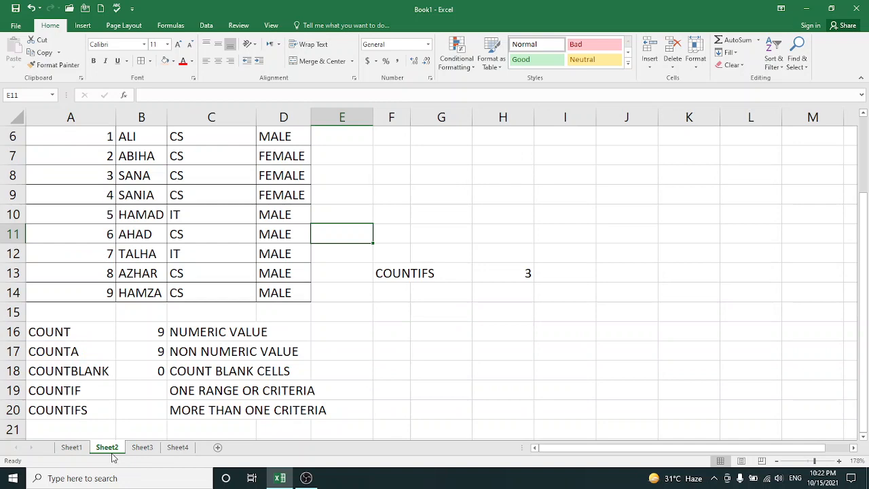
click(140, 450)
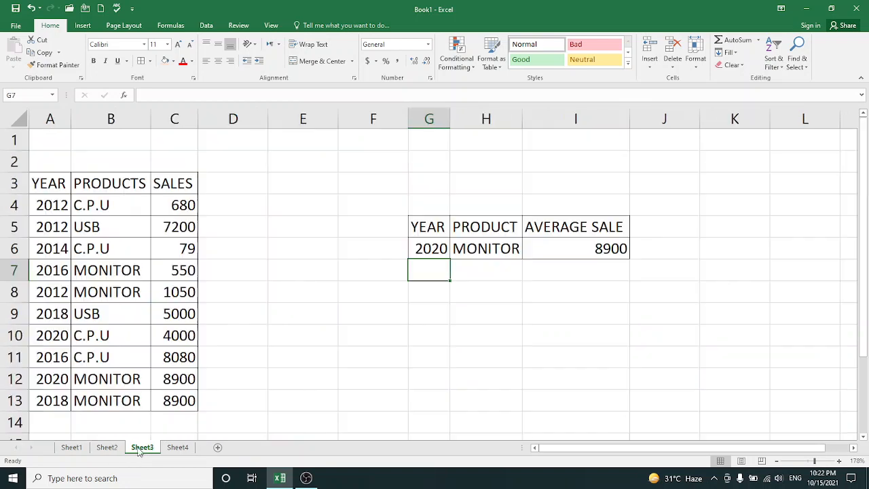
click(174, 449)
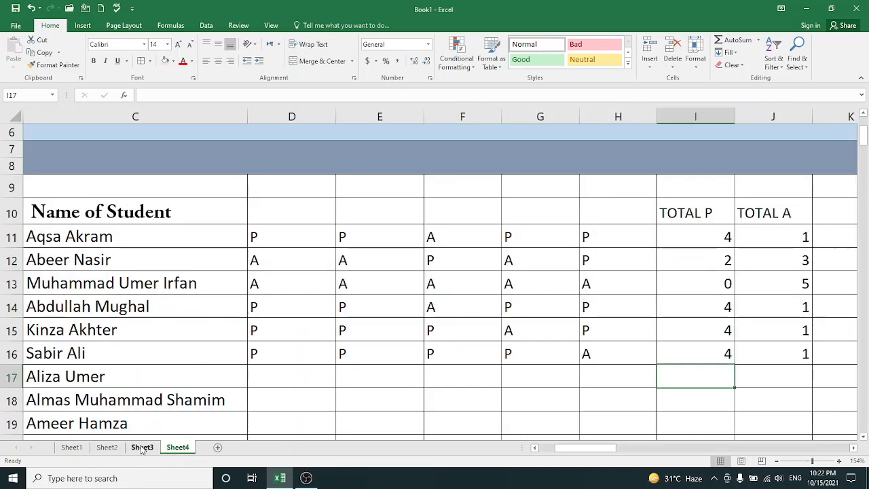
click(142, 449)
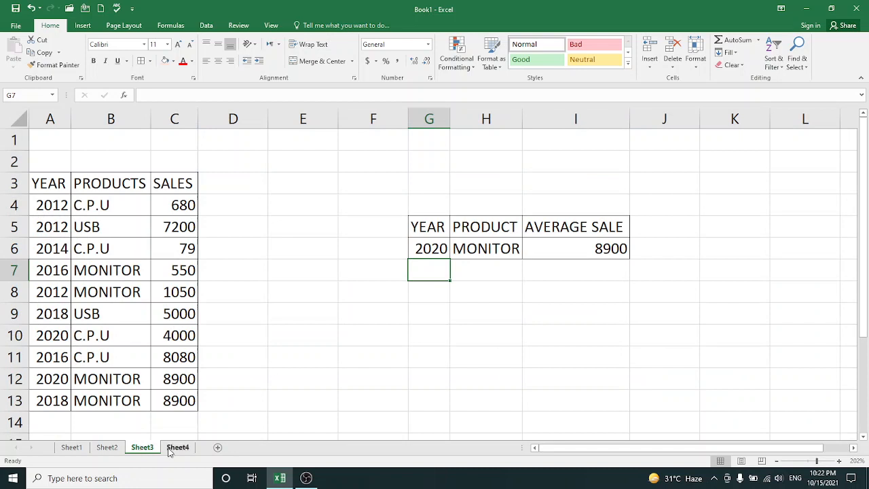
click(174, 449)
click(218, 449)
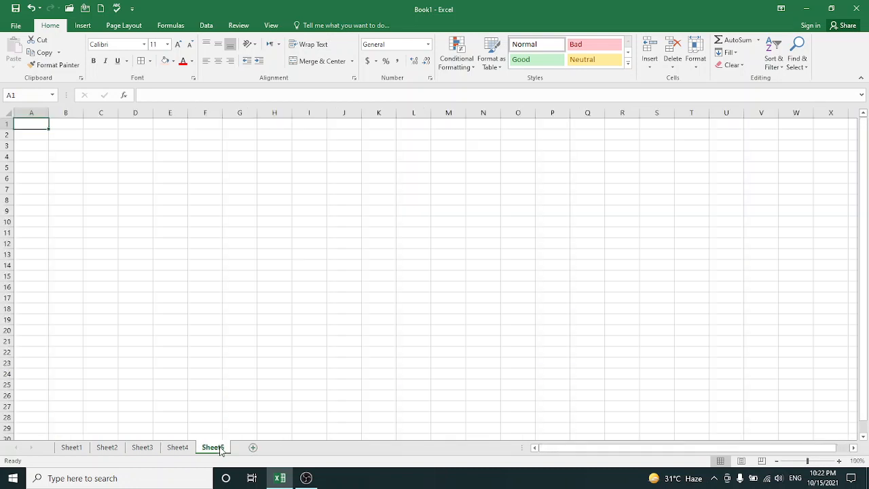
Enter the date 10/15/2021 in cell D9 above the first attendance column on Sheet4
click(180, 448)
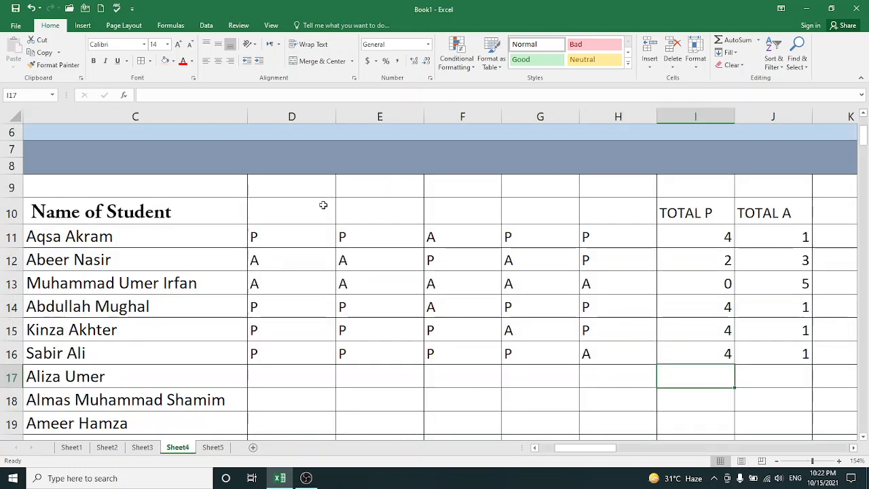
click(283, 188)
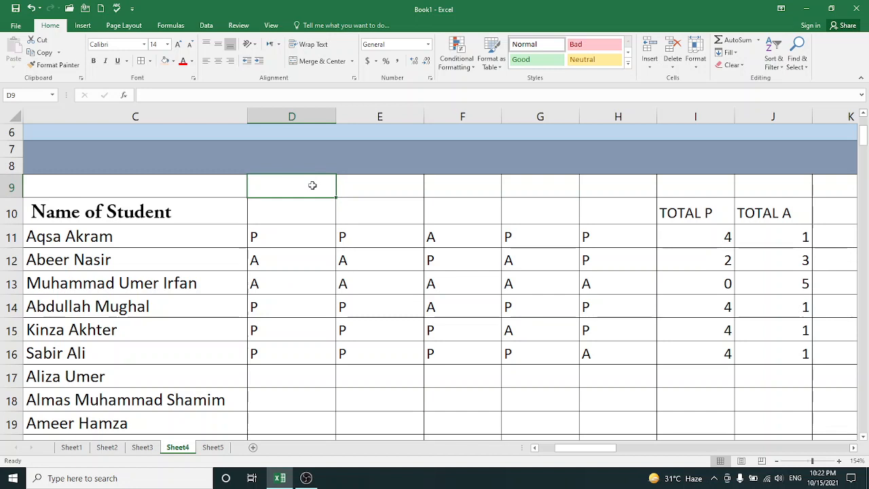
text(1)
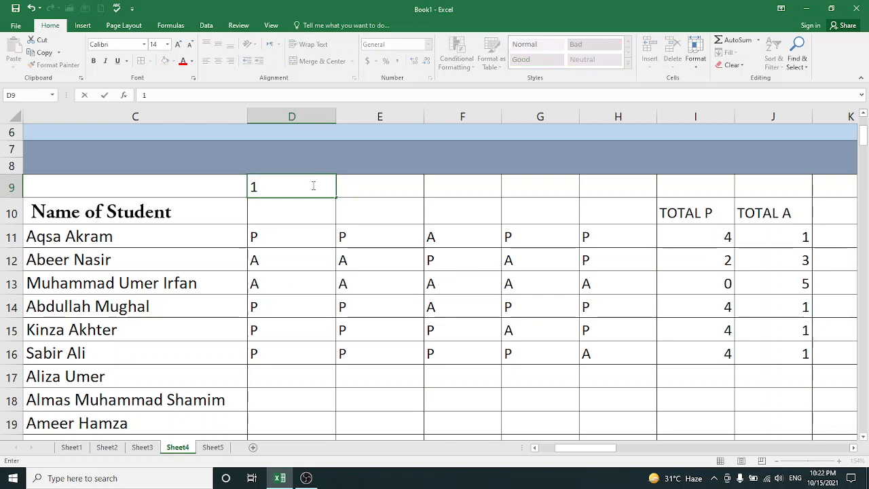
text(0/15/2021)
click(106, 95)
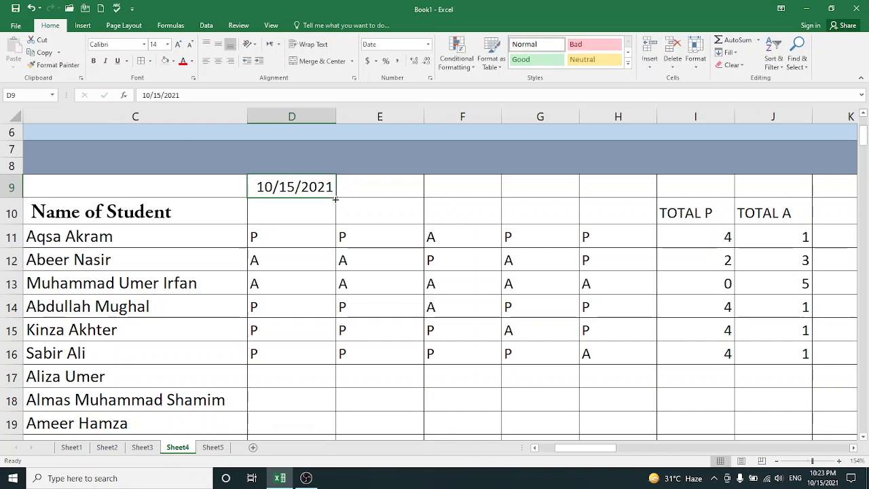
Fill the date from D9 across row 9 to I9 as a daily series and check the date in G9
drag(335, 197, 698, 186)
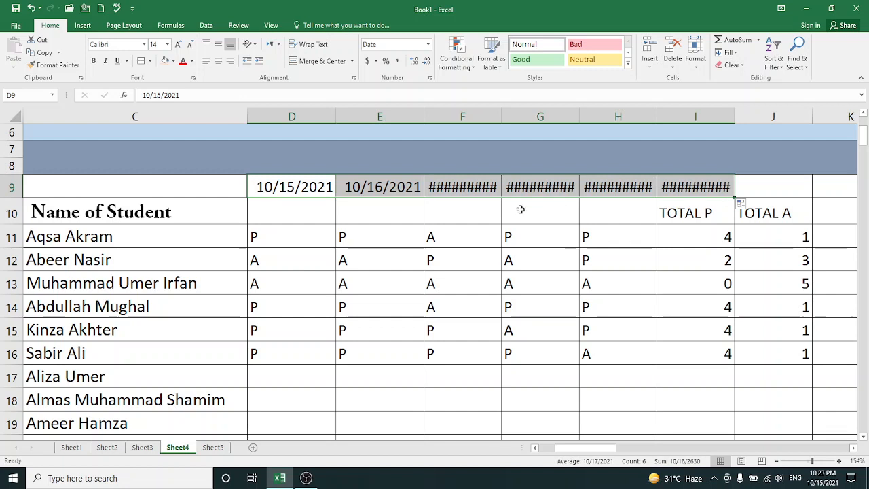
click(482, 193)
click(522, 190)
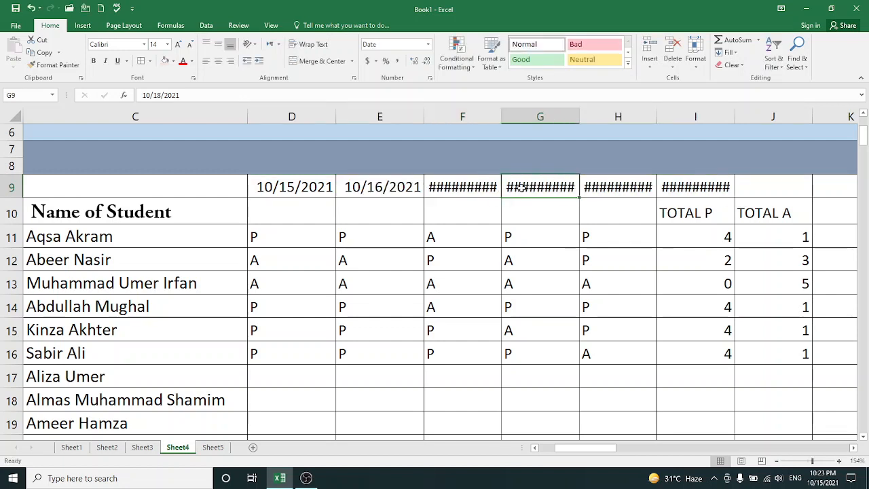
double_click(522, 190)
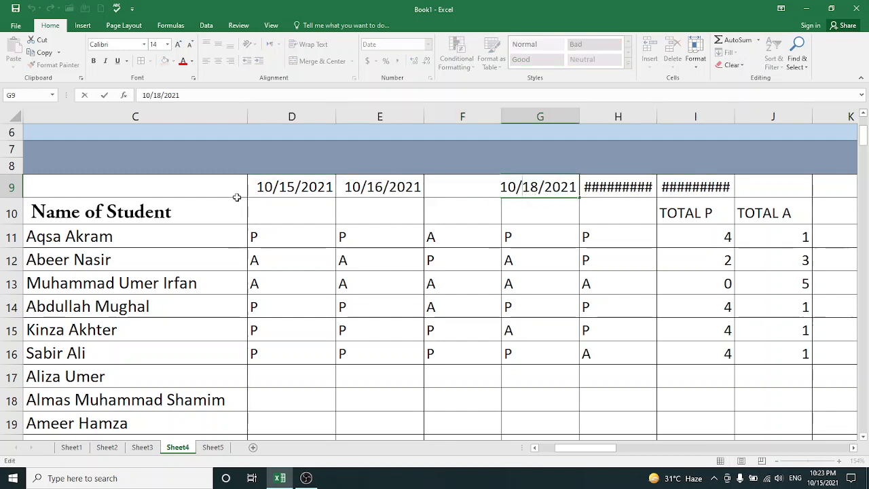
AutoFit the column widths for the dates in D9:I9
drag(268, 187, 693, 192)
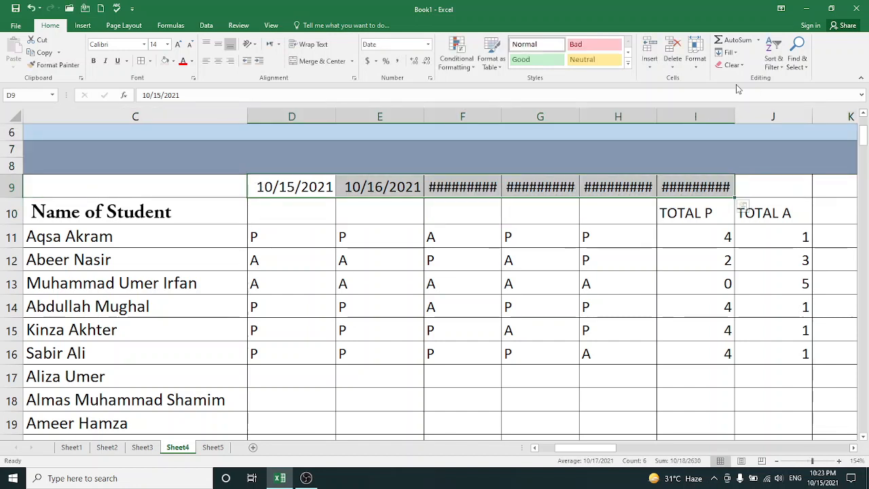
click(702, 61)
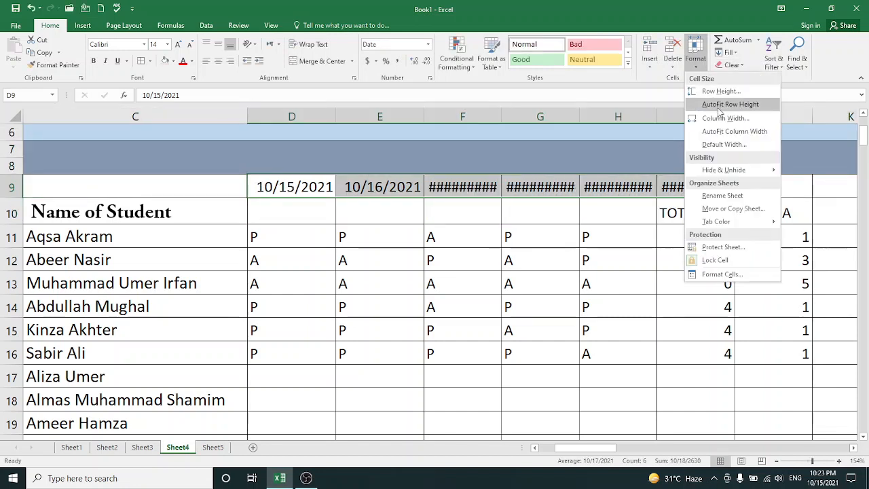
click(724, 129)
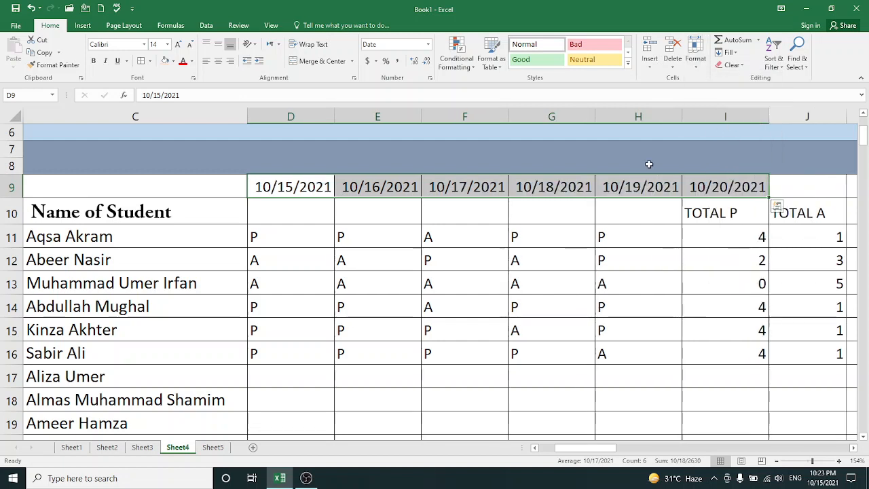
Apply the Long Date format to the dates in D9:I9 and AutoFit their column widths
click(385, 214)
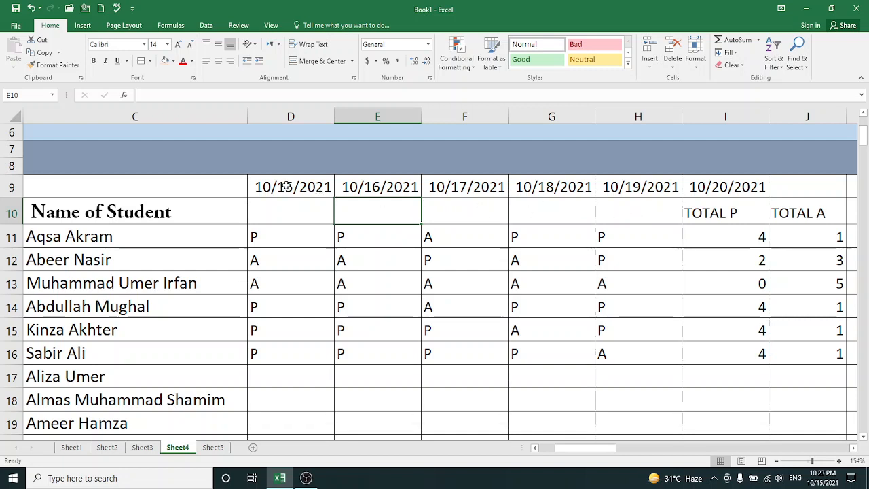
drag(286, 186, 705, 183)
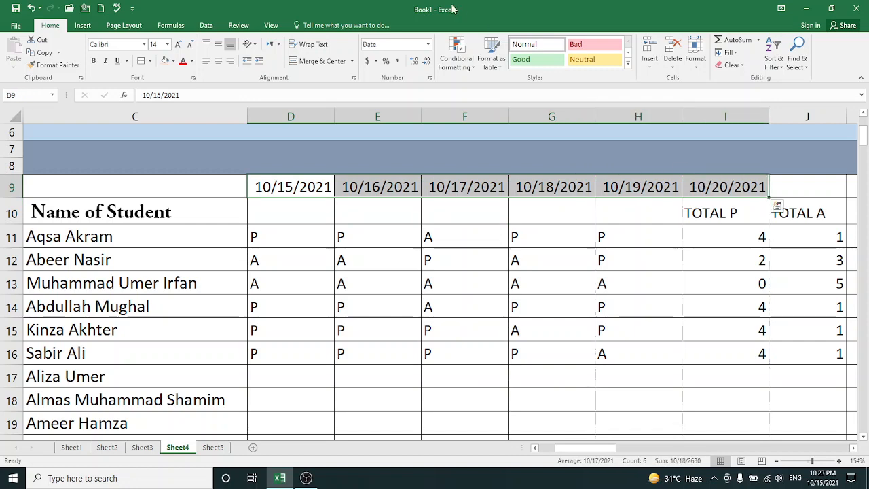
click(427, 45)
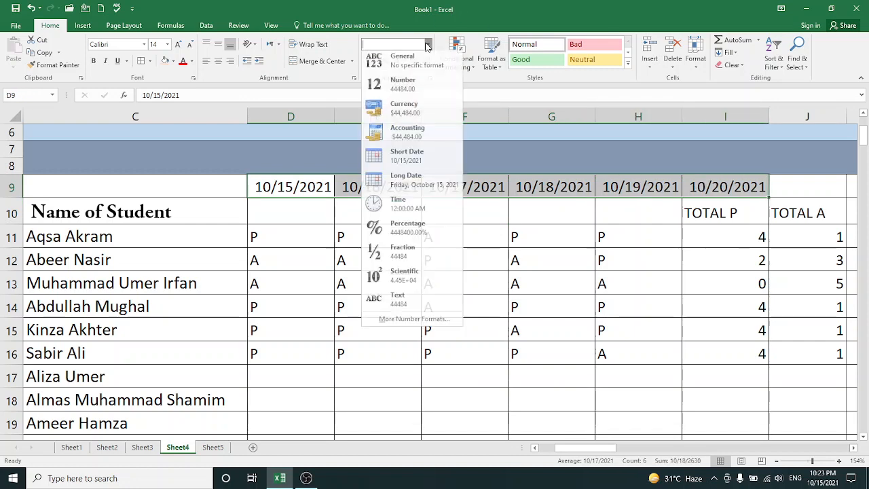
click(419, 163)
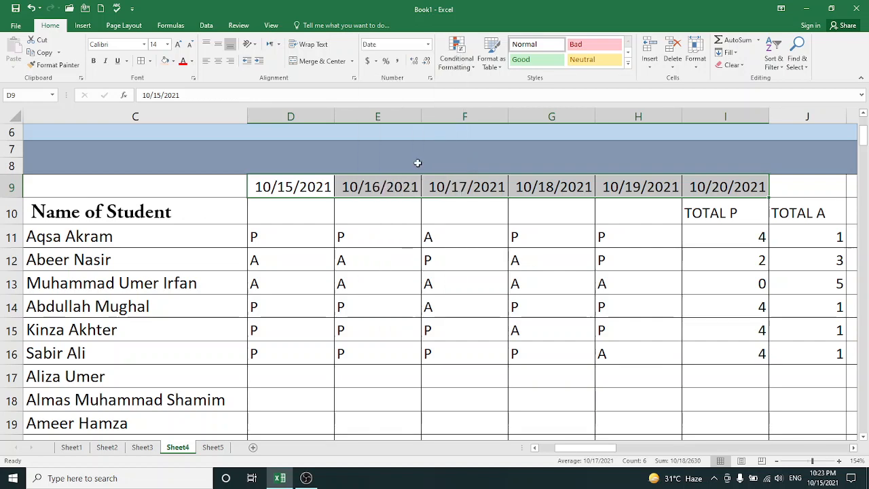
click(429, 45)
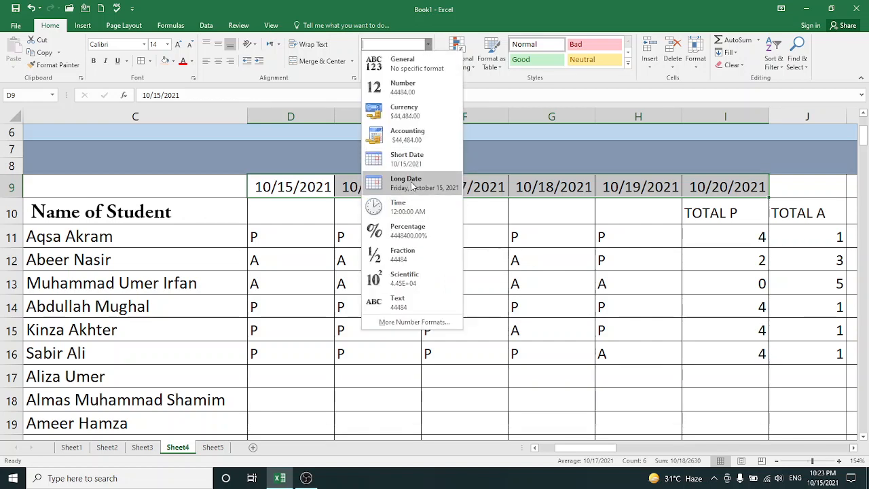
click(412, 184)
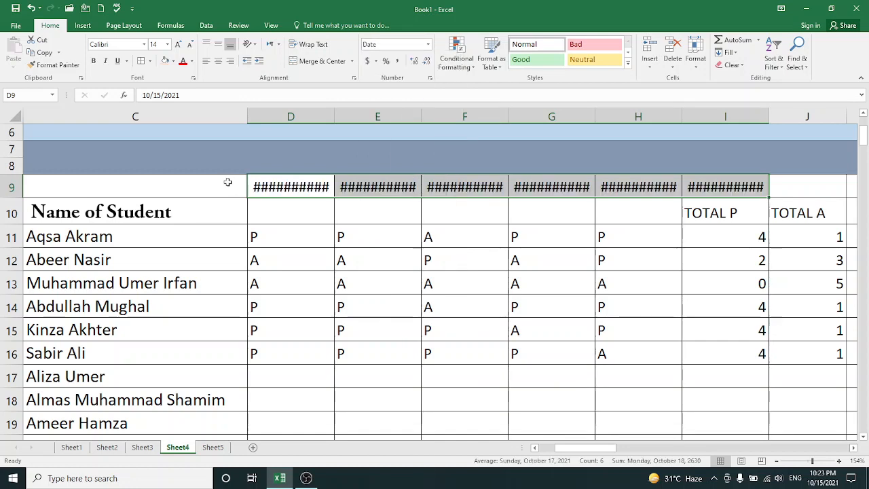
click(697, 61)
click(712, 128)
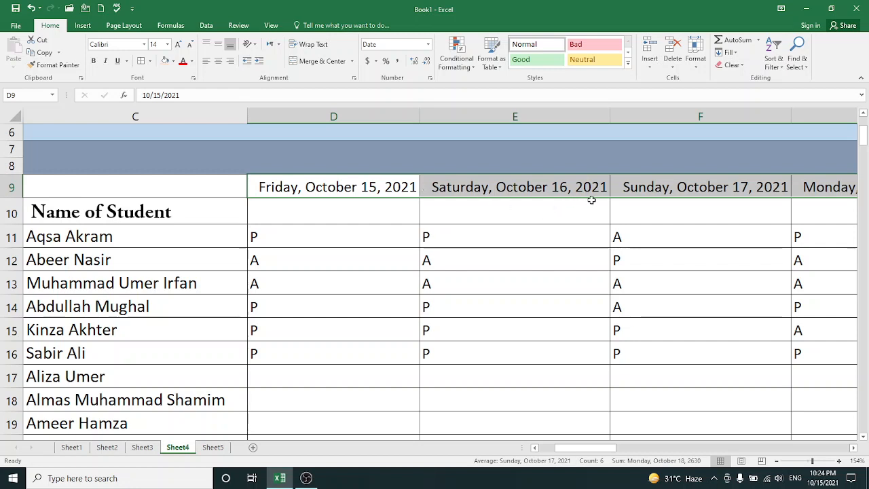
Apply the 3/14 date type to the dates in D9:I9
click(428, 44)
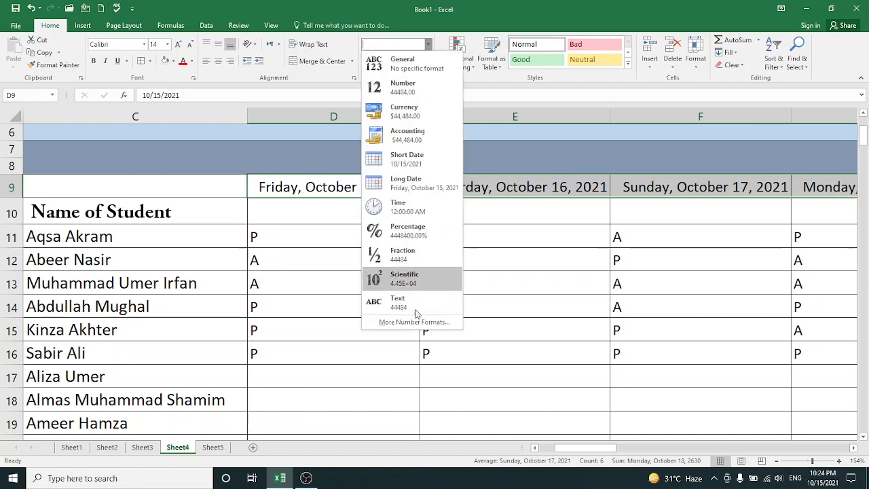
click(417, 322)
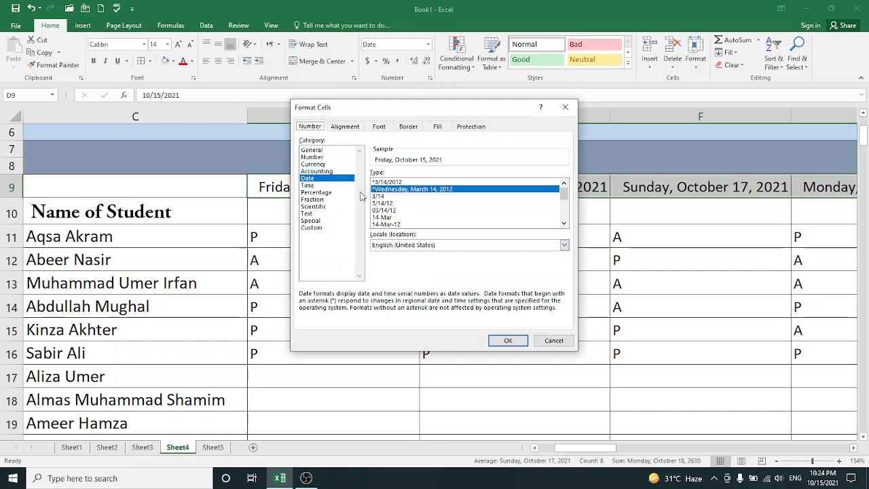
double_click(384, 196)
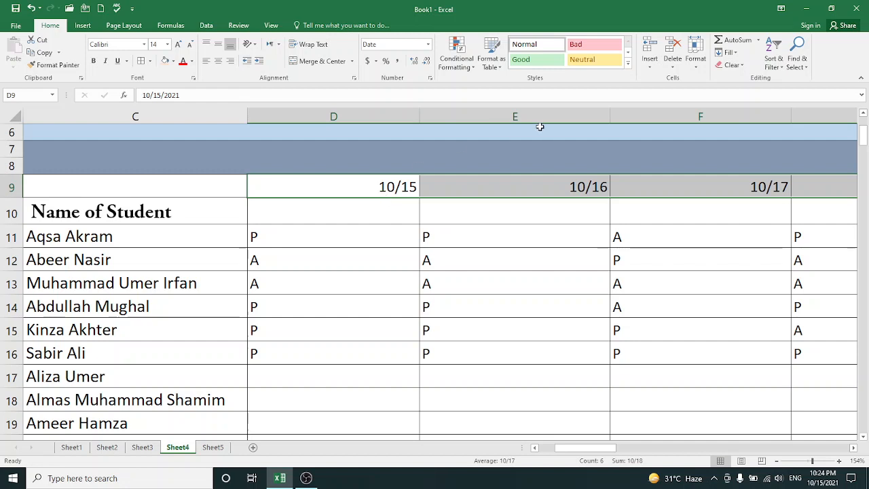
Set the dates in D9:I9 to the 14-Mar-12 date type and check them across row 9
click(427, 45)
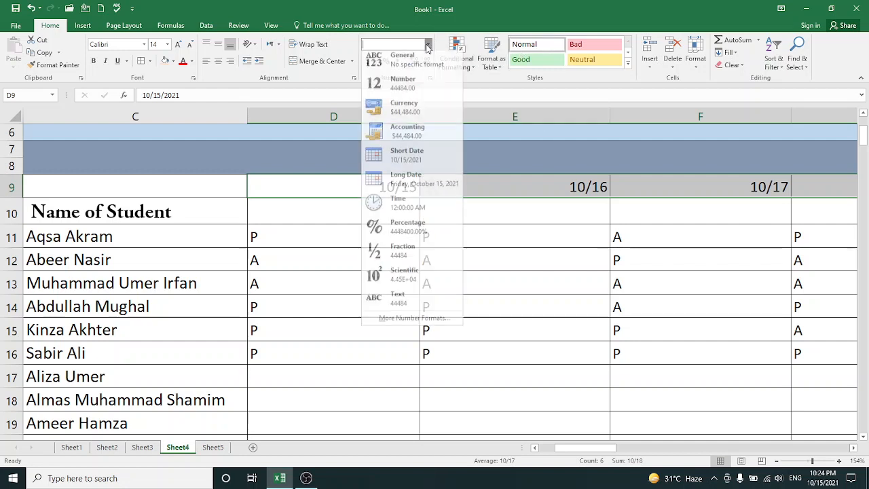
click(415, 322)
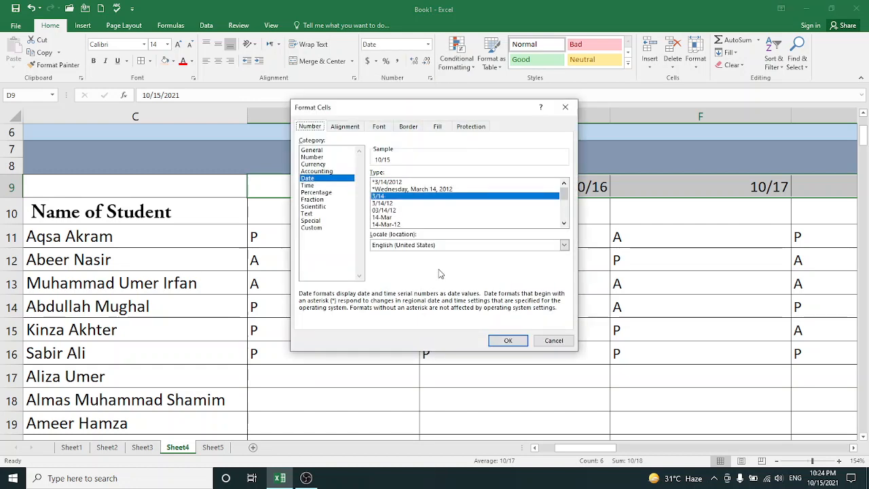
click(399, 224)
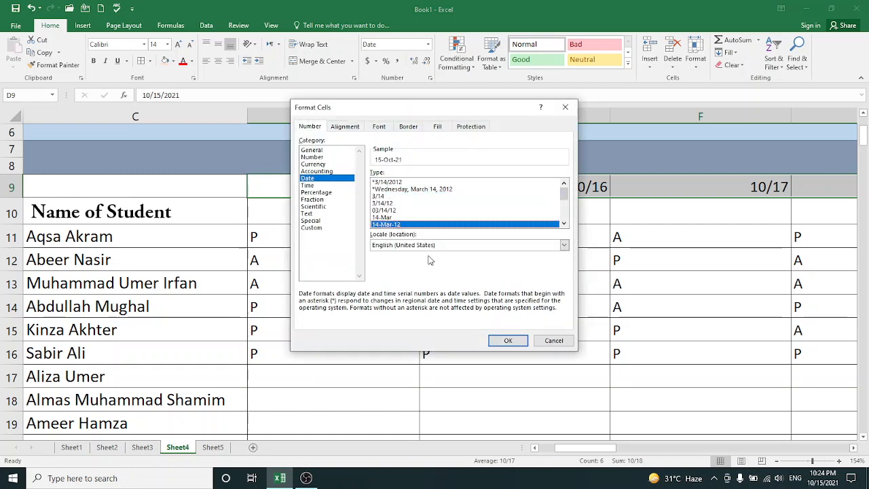
click(508, 342)
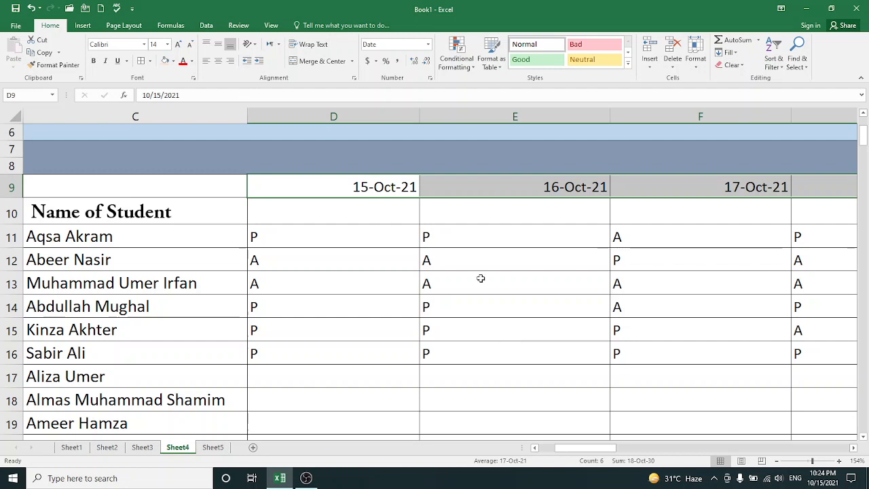
click(474, 248)
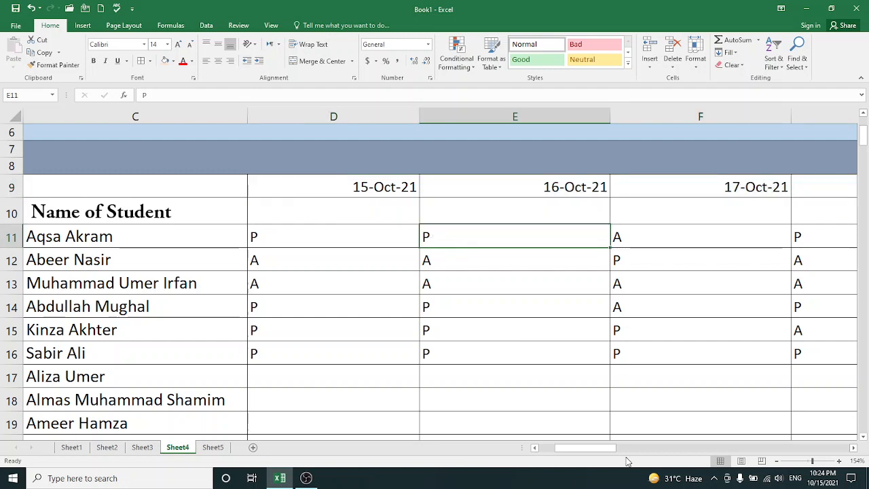
mouse_move(602, 450)
mouse_down()
mouse_move(624, 450)
mouse_move(581, 461)
mouse_move(618, 462)
mouse_move(604, 468)
mouse_up()
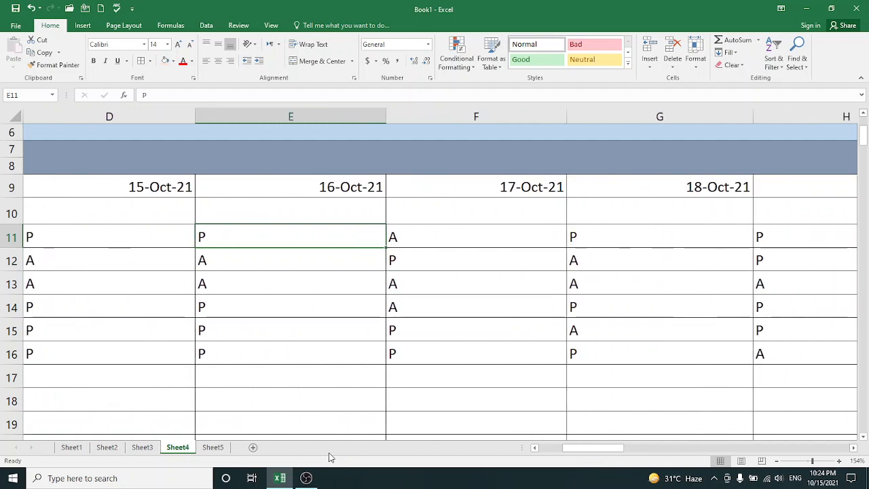
Enter SUNDAY in cell A1 of Sheet5 and fill the full weekday names down to A12
click(213, 447)
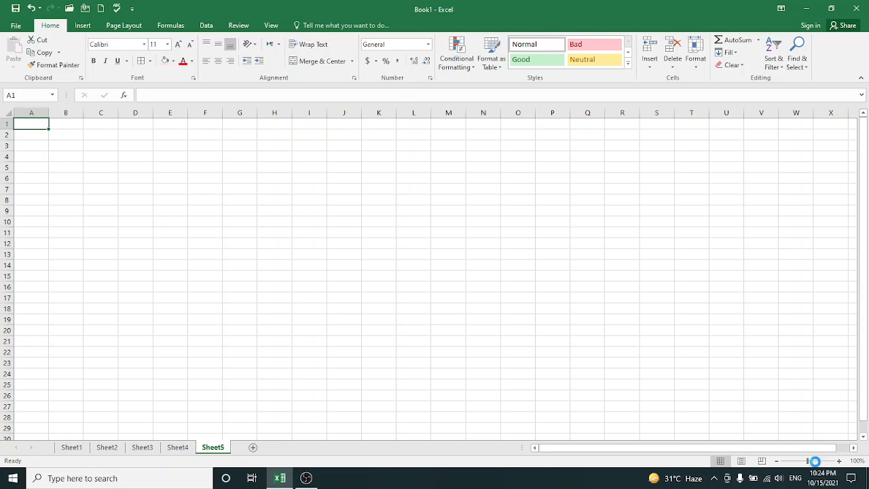
drag(808, 462, 815, 461)
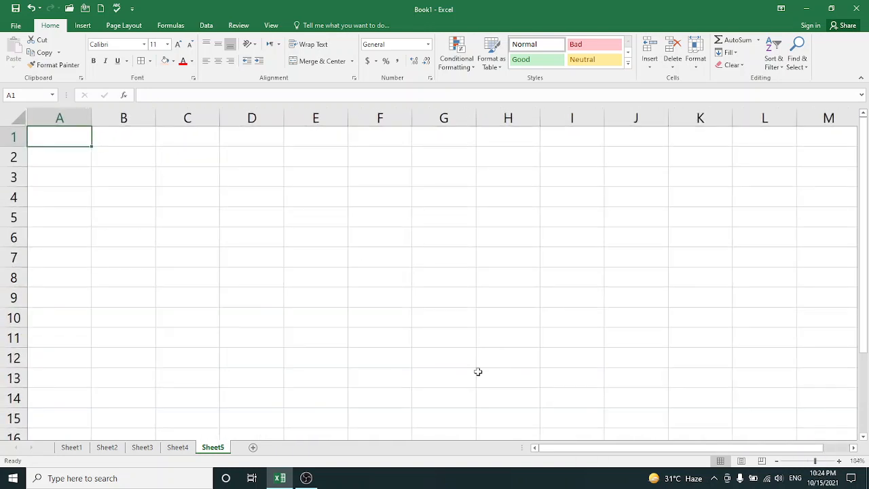
drag(815, 461, 822, 463)
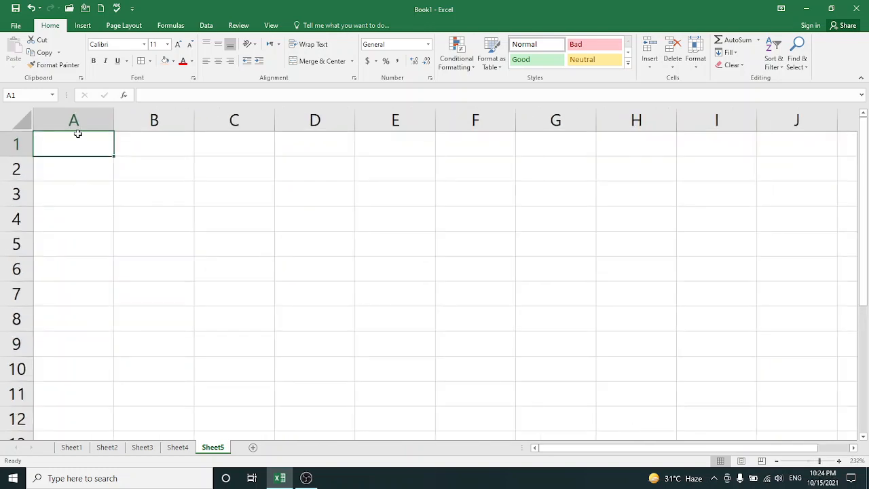
text(SUNDAY)
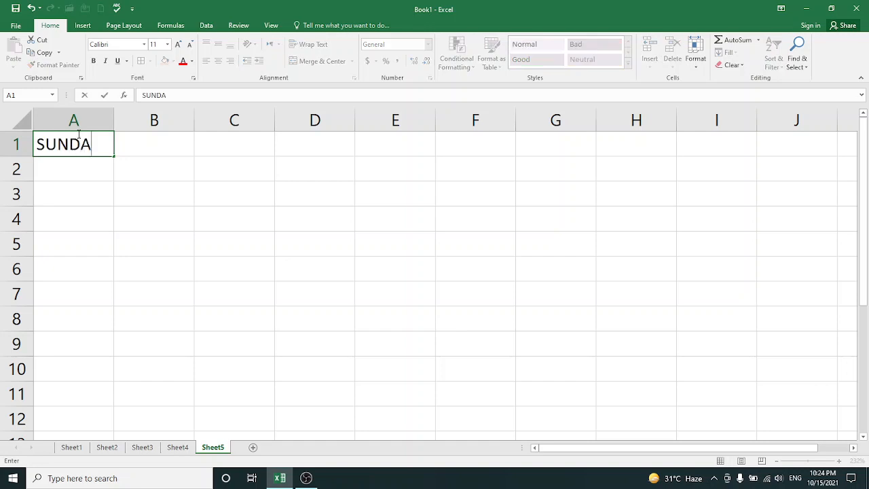
click(104, 95)
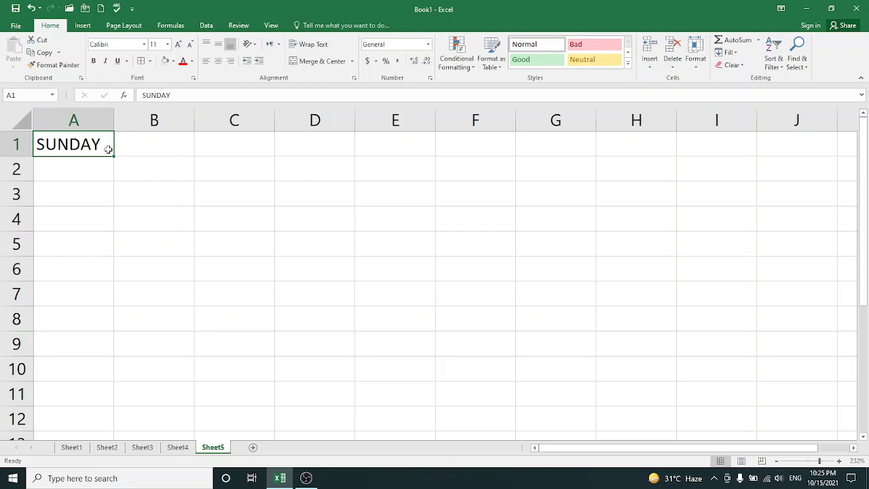
drag(114, 157, 86, 425)
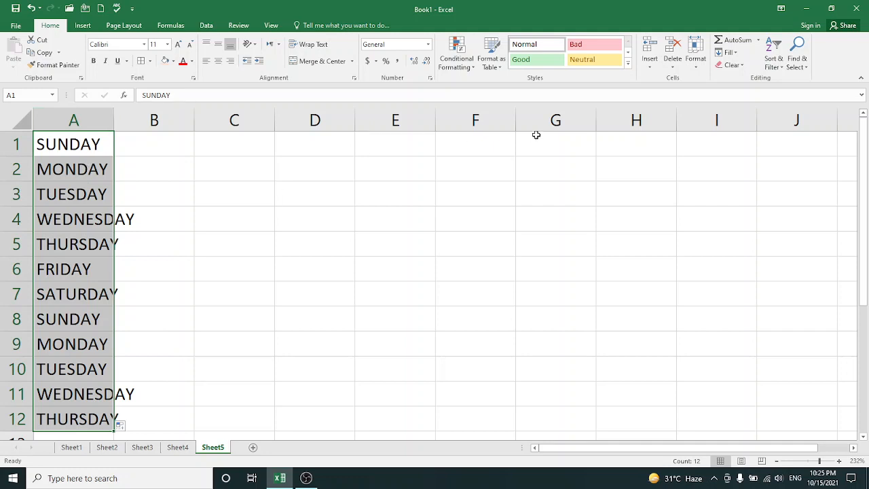
AutoFit the column widths of the whole Sheet5 worksheet
click(23, 121)
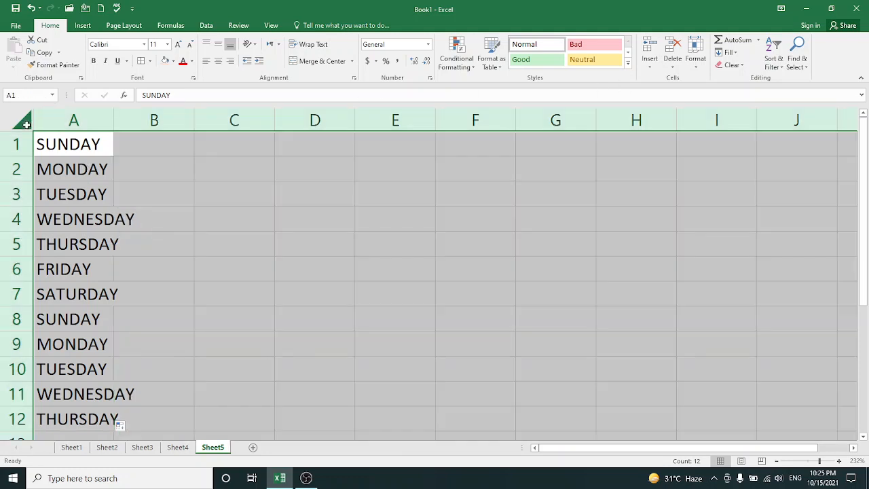
click(696, 58)
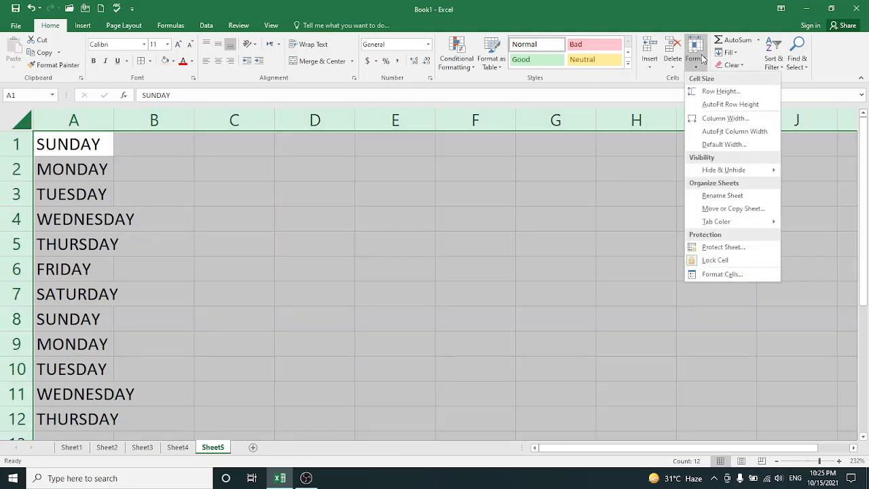
click(720, 133)
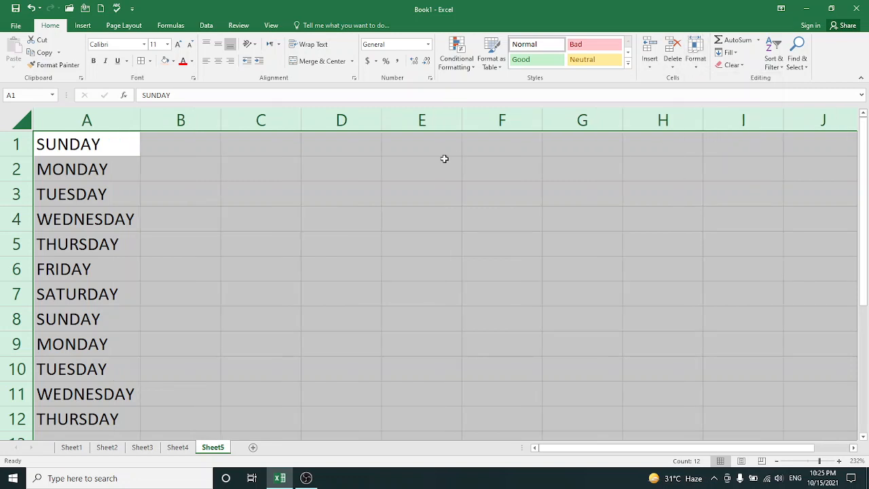
Enter SUN in cell C1 and fill the abbreviated weekday names down to C12
click(189, 145)
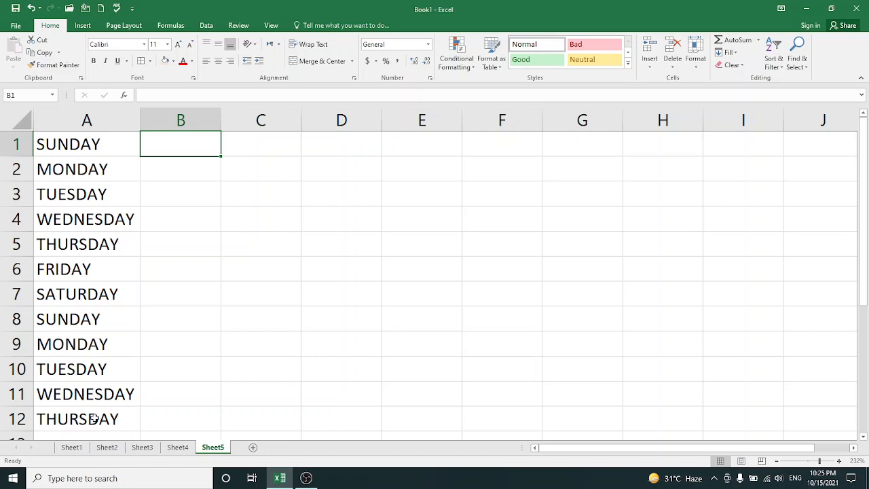
click(255, 152)
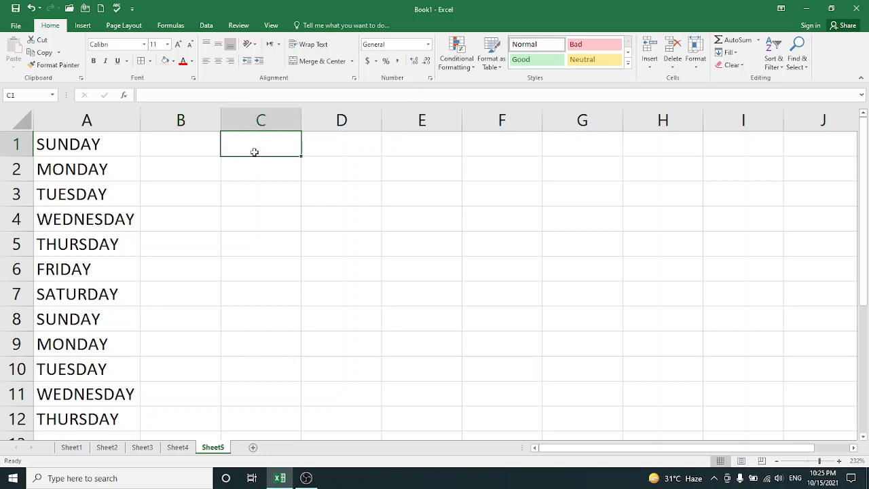
text(SUN)
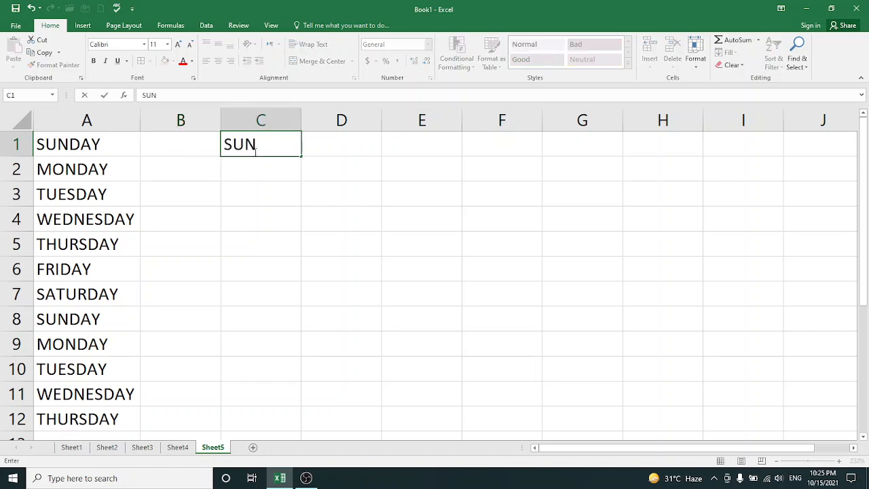
click(104, 95)
drag(303, 158, 285, 421)
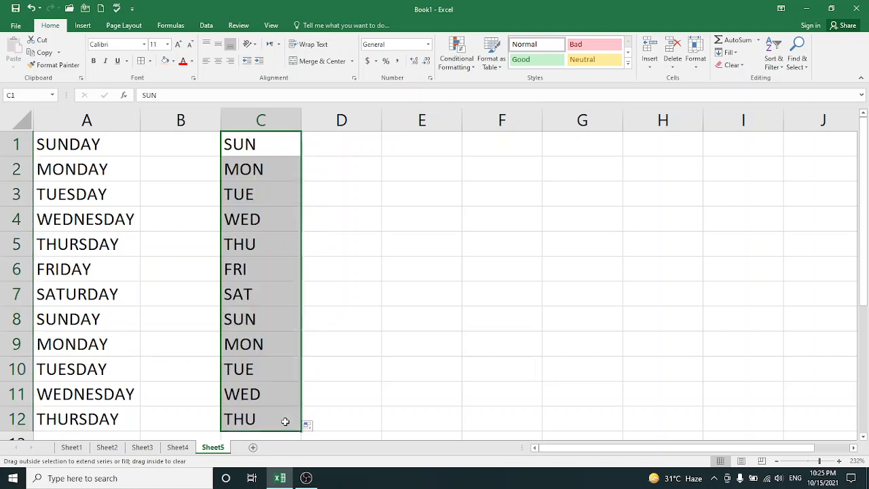
Enter SUN in cell E1 and fill a second list of abbreviated weekdays down to E11
click(340, 147)
click(398, 150)
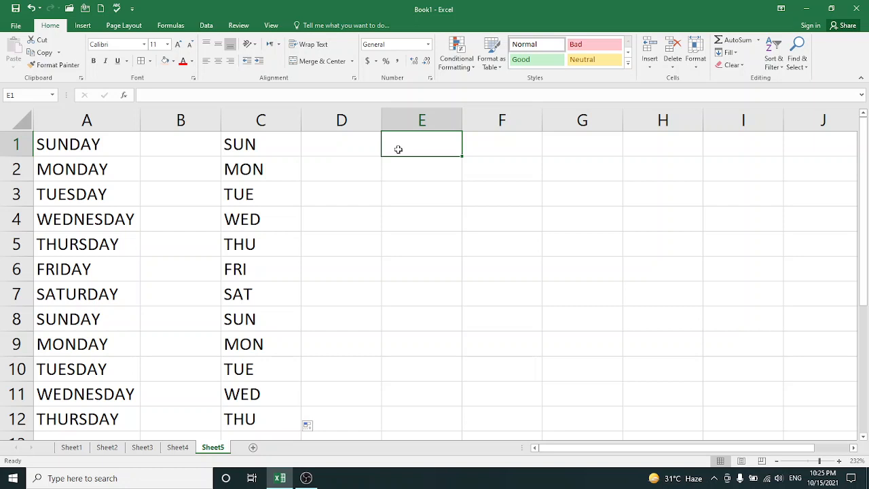
text(SUN)
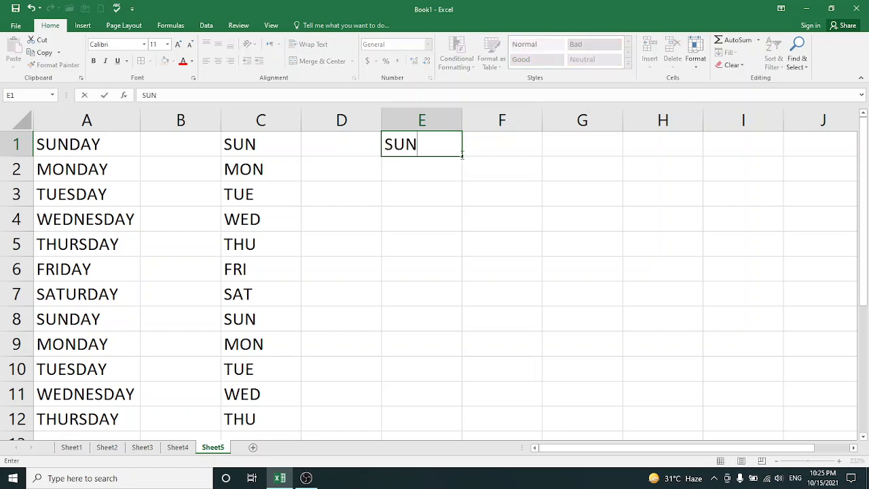
drag(463, 156, 435, 410)
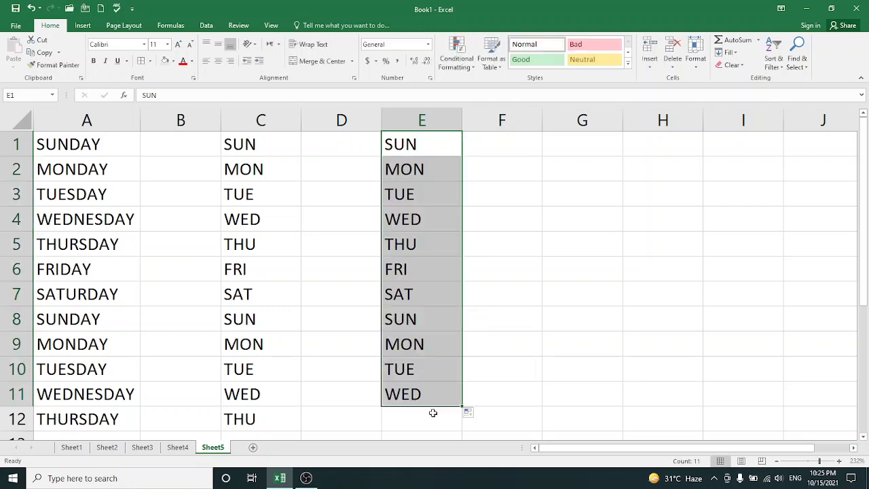
Enter JAN in cell F1 and fill the abbreviated month names down to F14
click(501, 150)
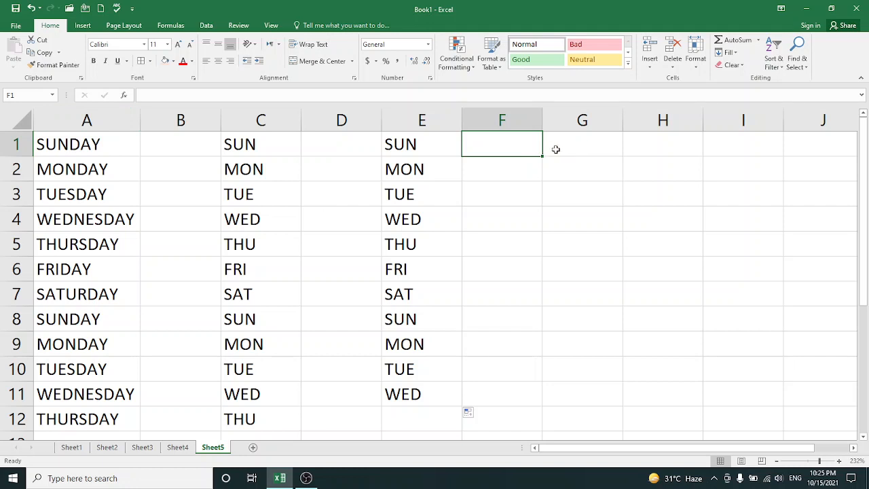
text(JAN)
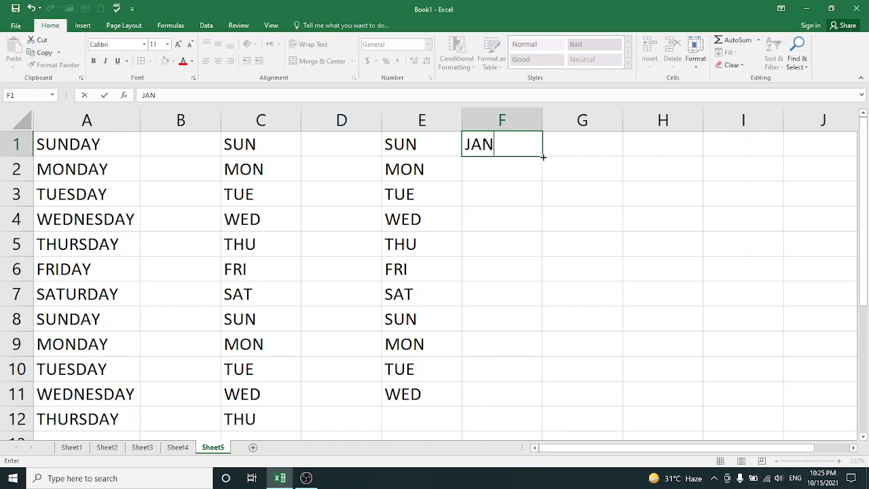
drag(542, 156, 536, 401)
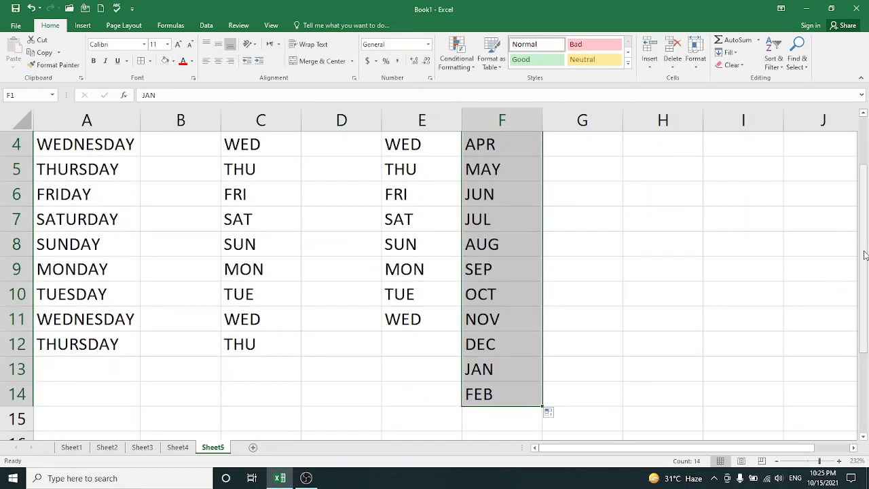
Enter JANUARY in cell H1 and fill the full month names down to H9
drag(866, 254, 866, 207)
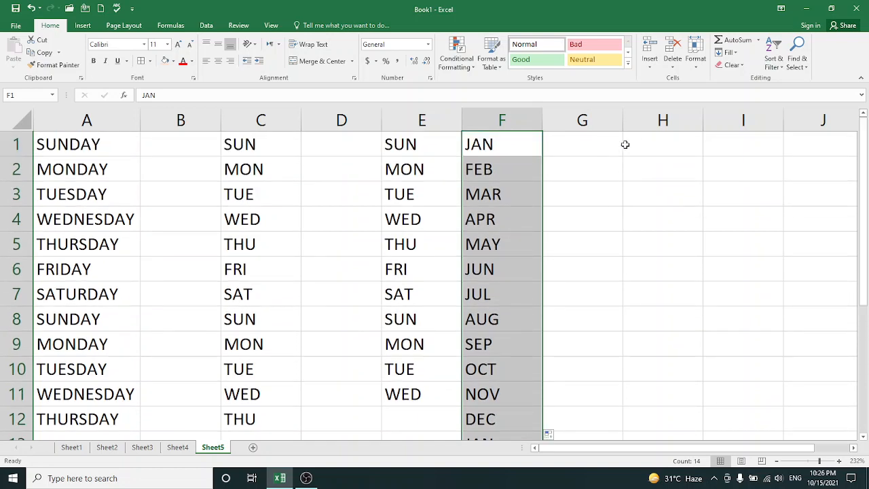
click(638, 144)
text(JAN)
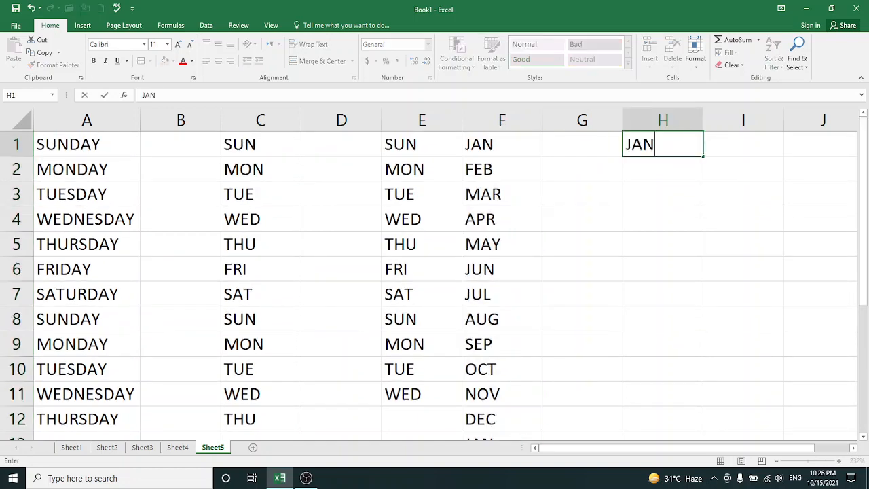
text(UARRY)
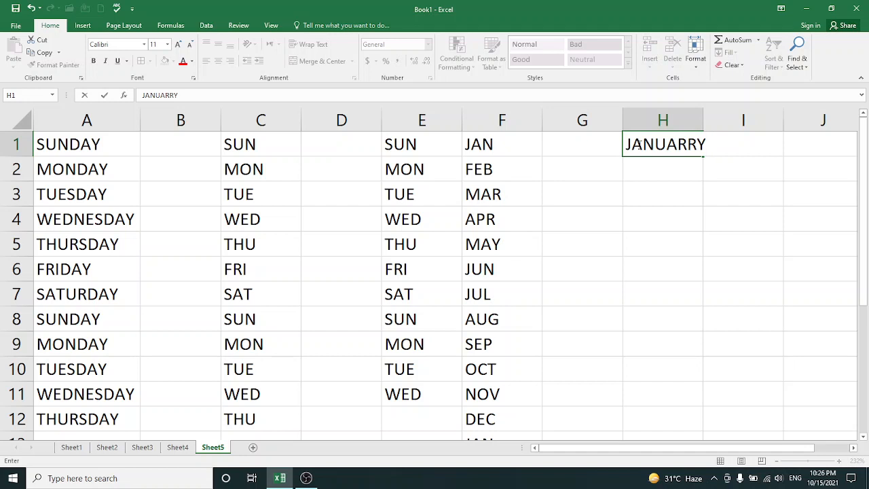
key(BackSpace)
key(BackSpace)
text(Y)
drag(704, 159, 682, 359)
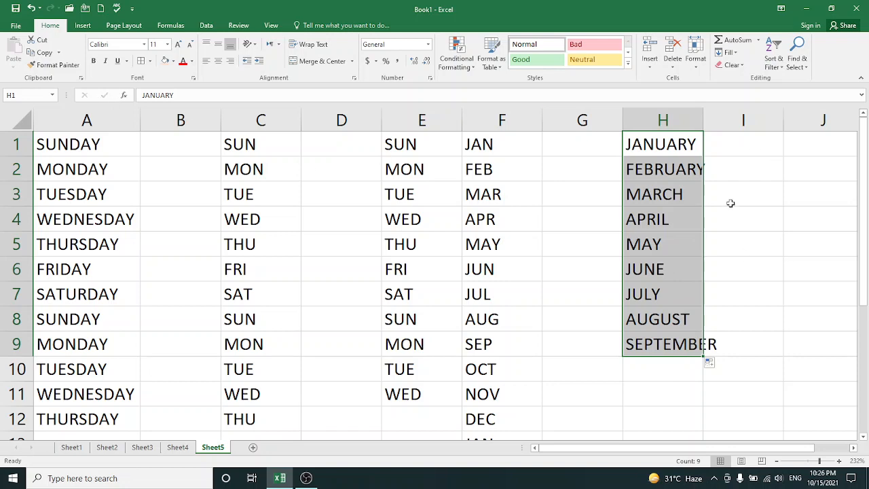
click(732, 173)
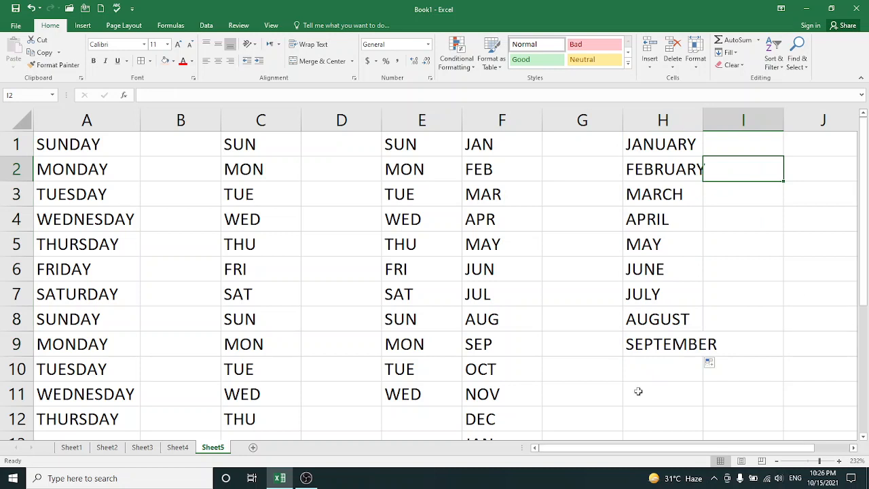
Add a new worksheet after Sheet5 and enter SUM in cell A1 and AUTOSUM in A2
click(253, 448)
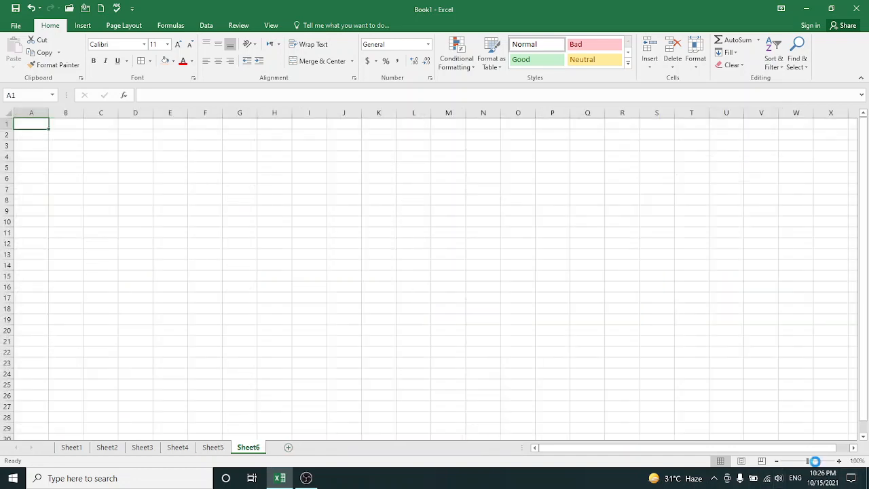
click(815, 461)
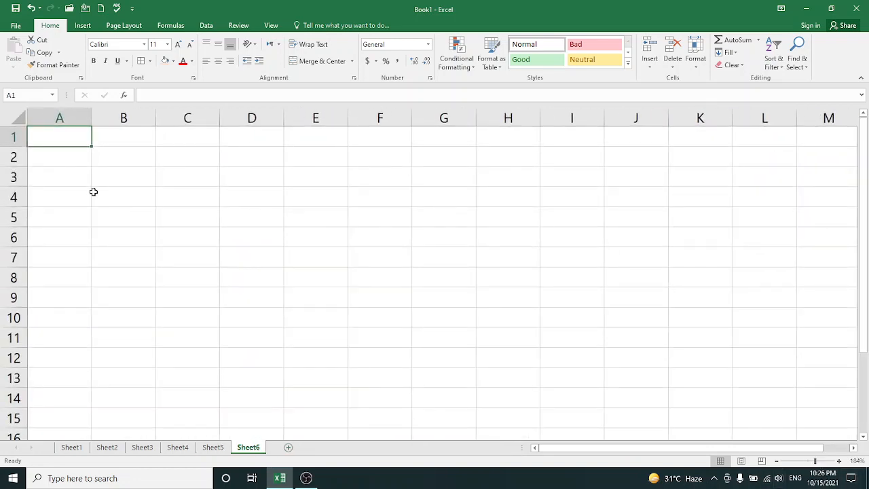
text(SUM)
key(Return)
text(A)
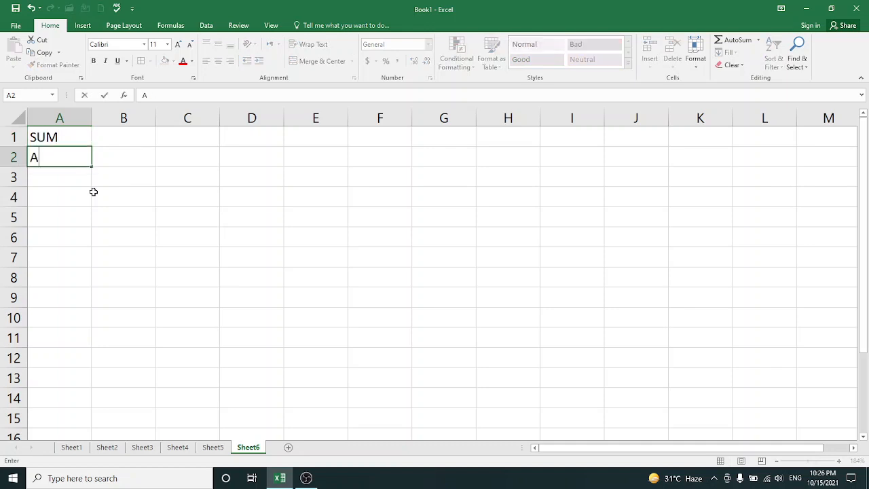
text(UTOSUM)
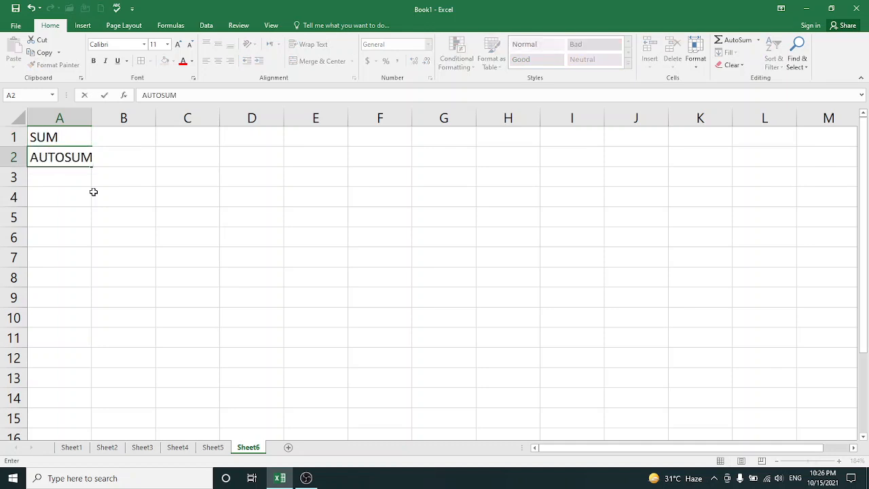
key(Return)
Continue the function list in column A with AVERAGE in A3 and AVERAGEA in A4
text(AVERAGE)
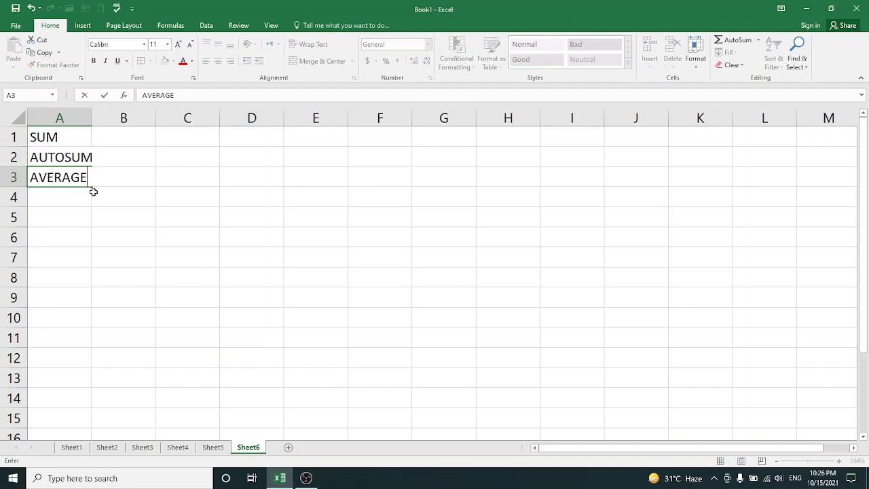
key(Return)
text(AVERAG)
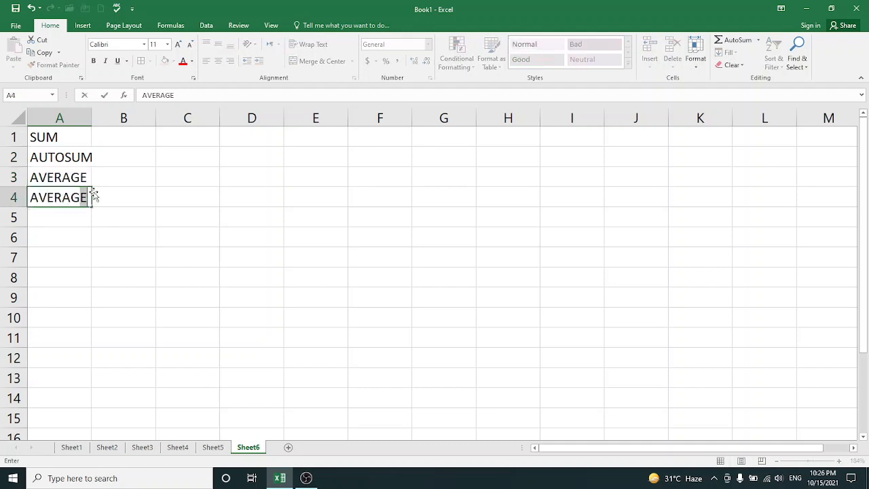
text(EA)
key(Return)
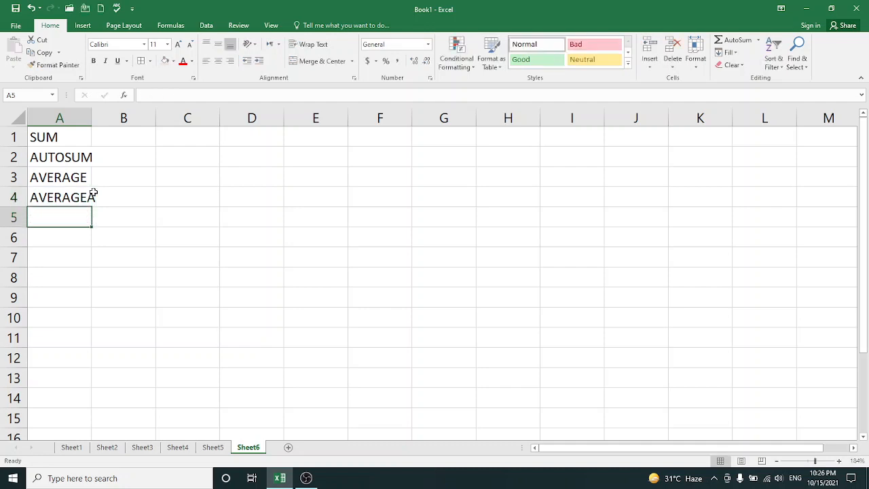
Enter the conditional average function names AVRAGEIF in cell A5 and AVERAGEIFS in A6
text(AVRAGE)
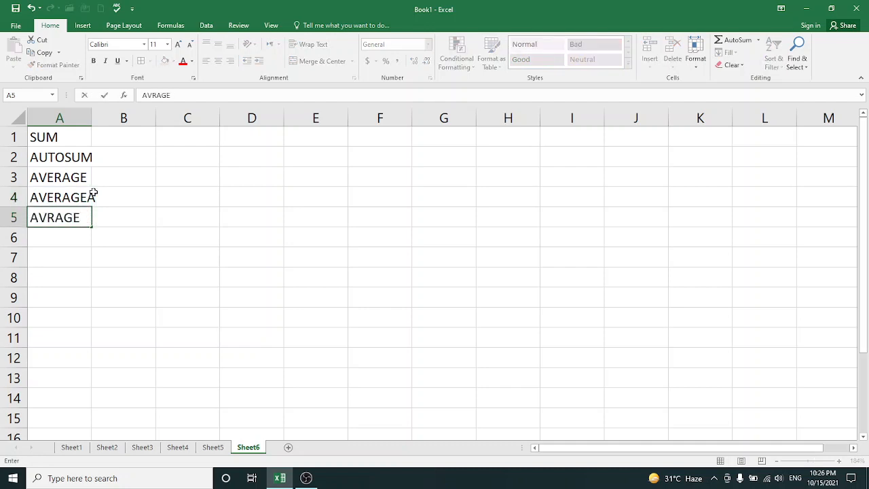
text(IF)
key(Return)
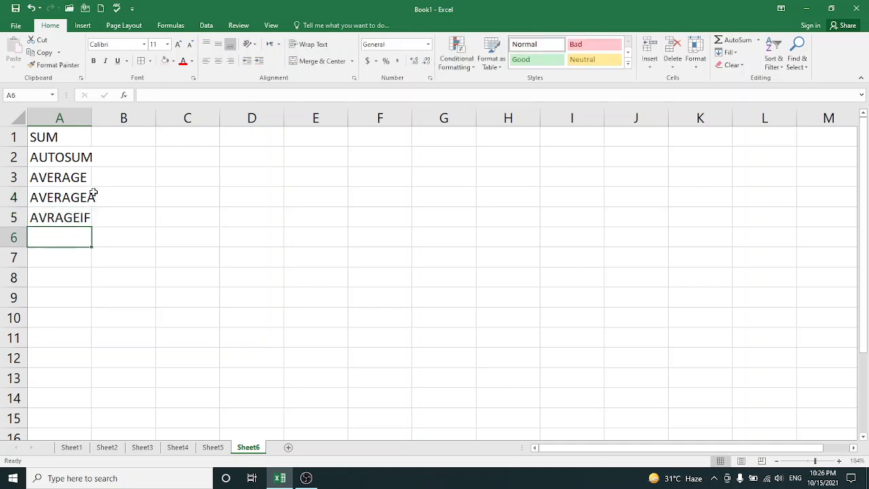
text(AVERAGE)
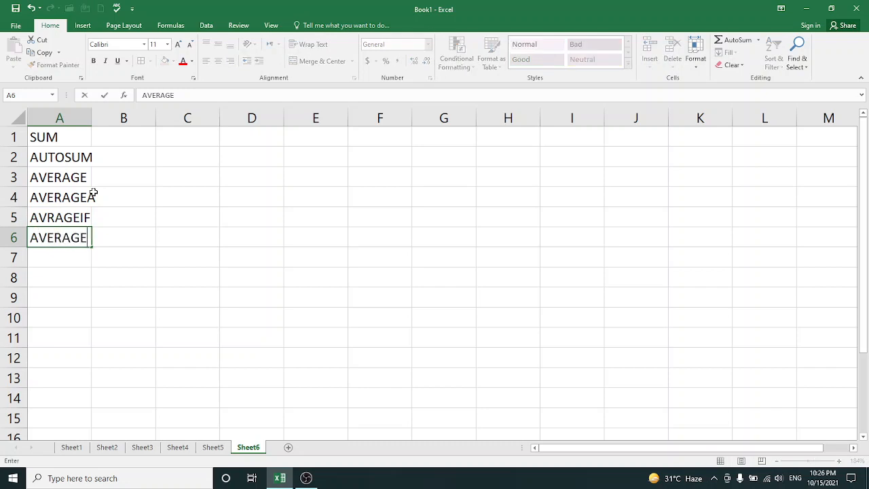
text(IFS)
key(Return)
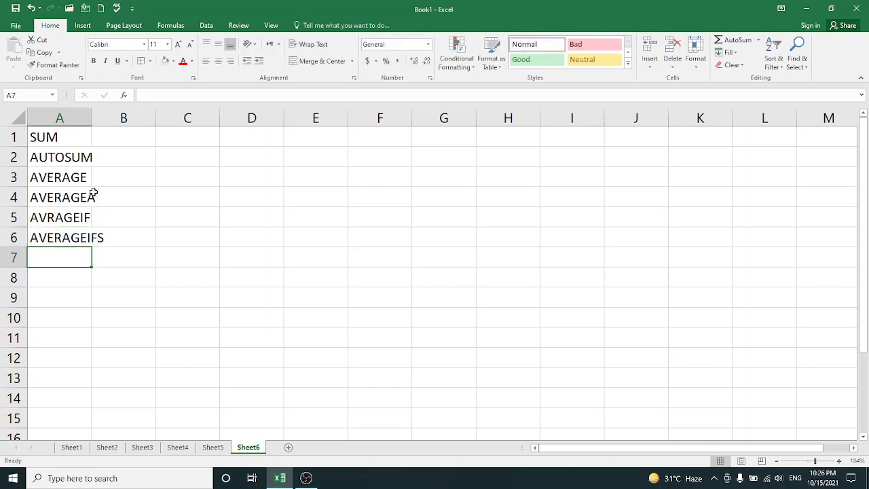
Enter PERCENTAGE in cell A7 and SUB in A8 of the function list
text(ER)
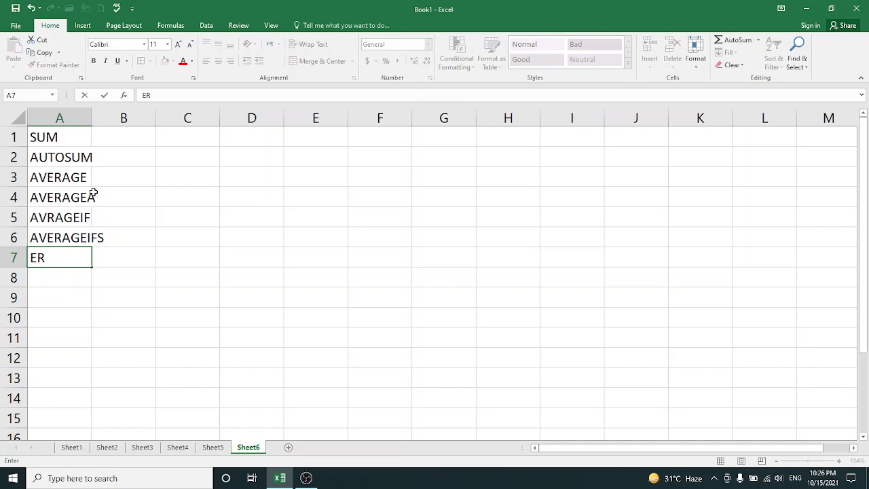
key(BackSpace)
key(BackSpace)
text(PERCENTAGE)
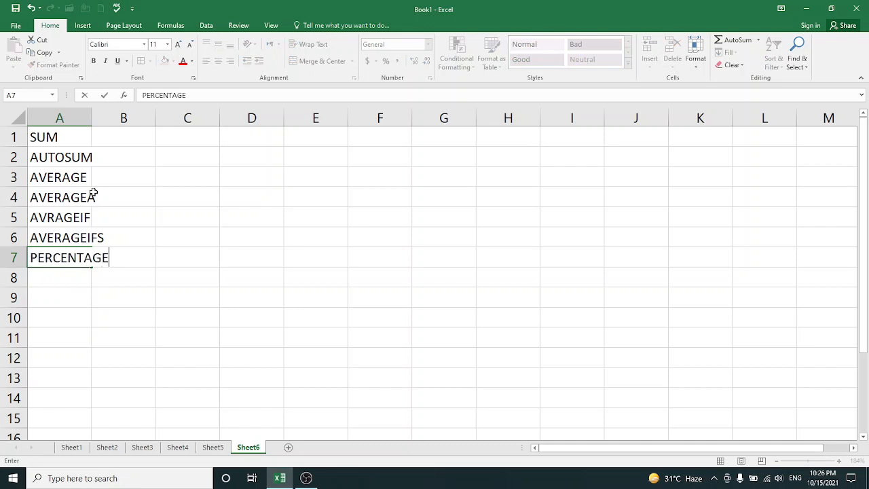
key(Return)
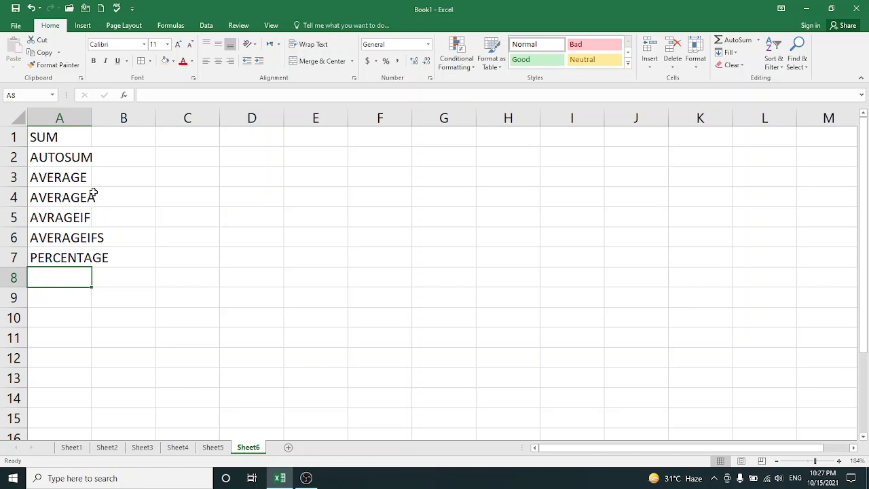
text(SUB)
key(Return)
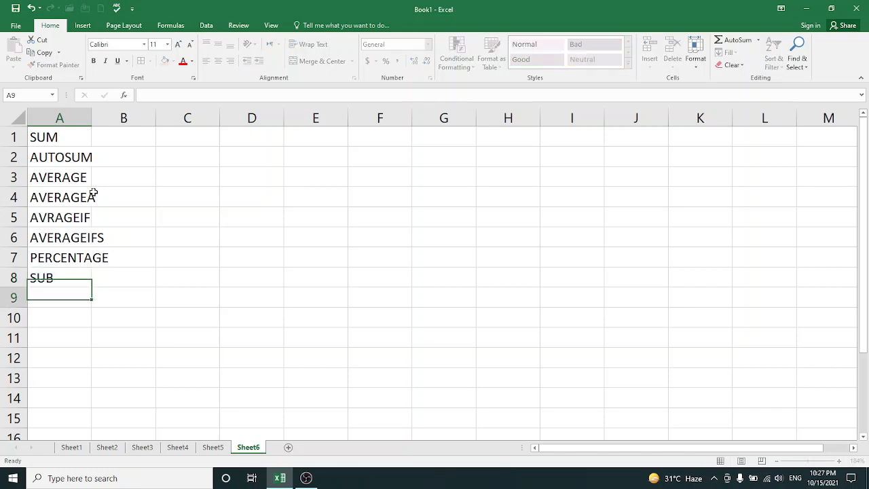
Enter MULTIPLY in cell A9 of the function list, correcting its spelling
text(MULY)
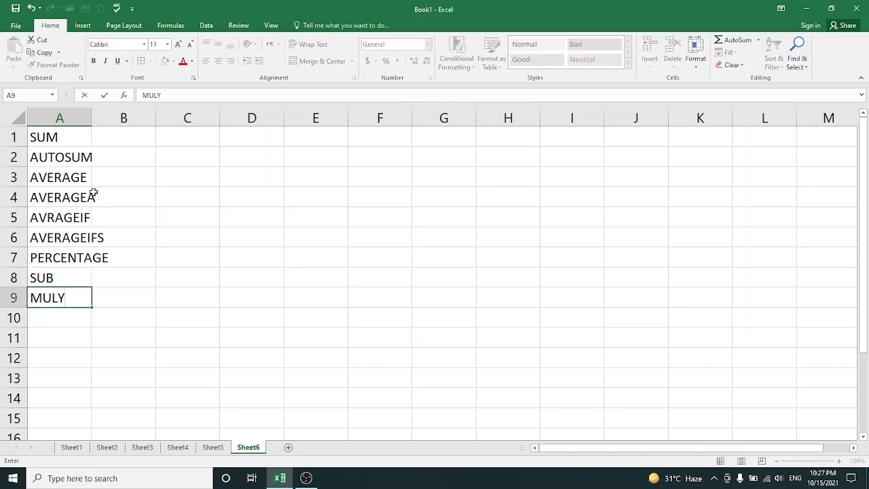
key(BackSpace)
text(TILY)
key(Return)
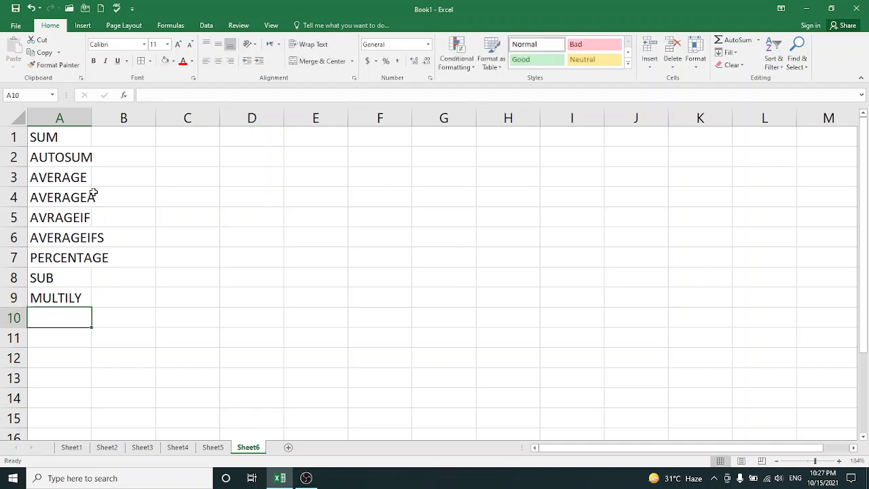
key(Up)
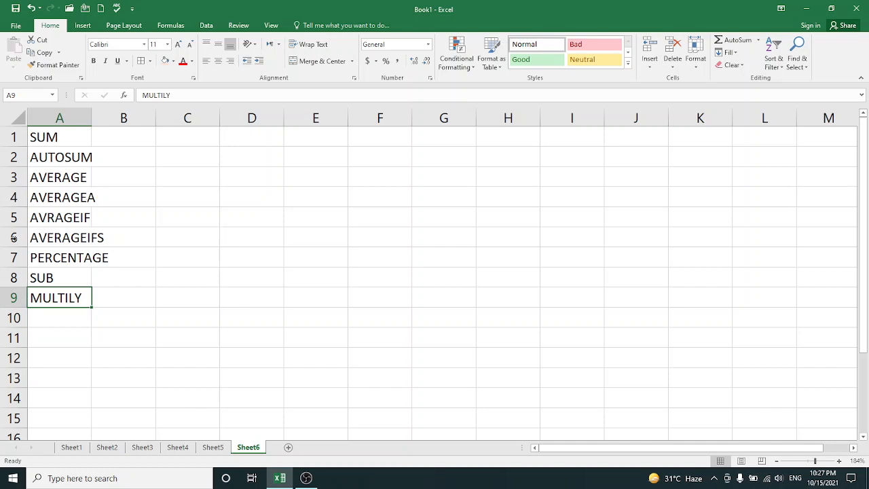
double_click(71, 299)
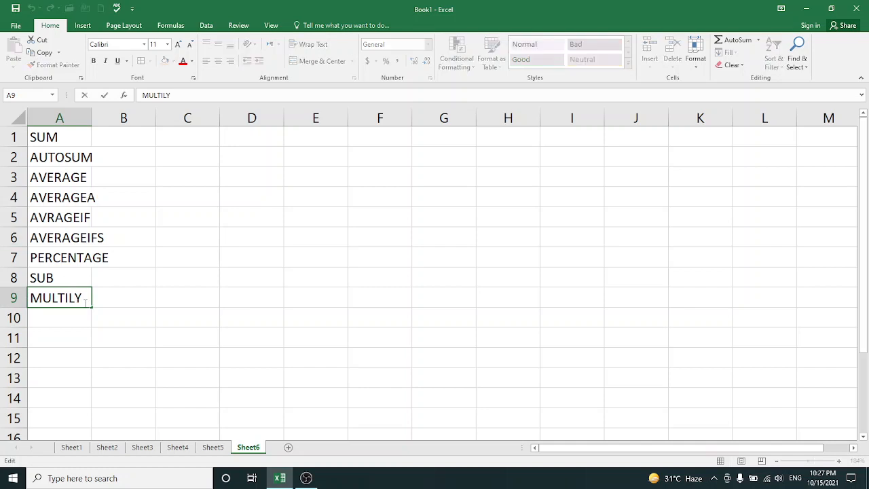
text(P)
key(End)
click(82, 314)
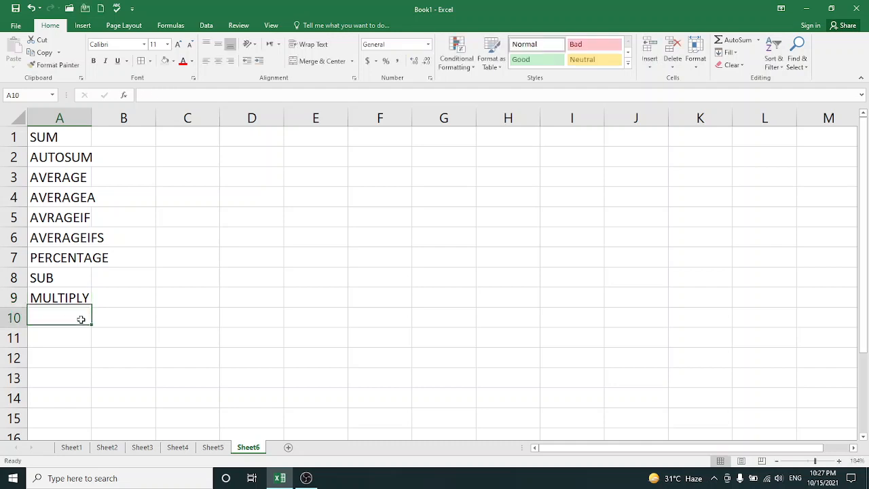
Enter DIVISION in cell A10 and IF in A11 of the function list
text(DIVISION)
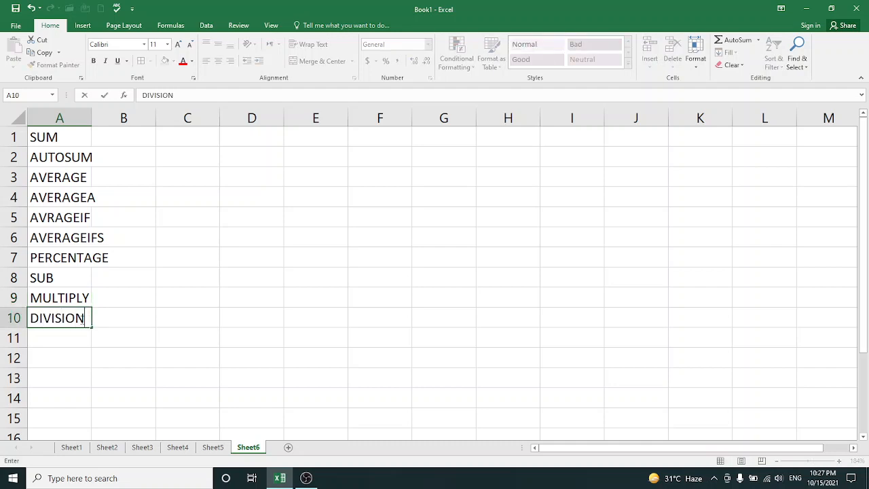
click(75, 343)
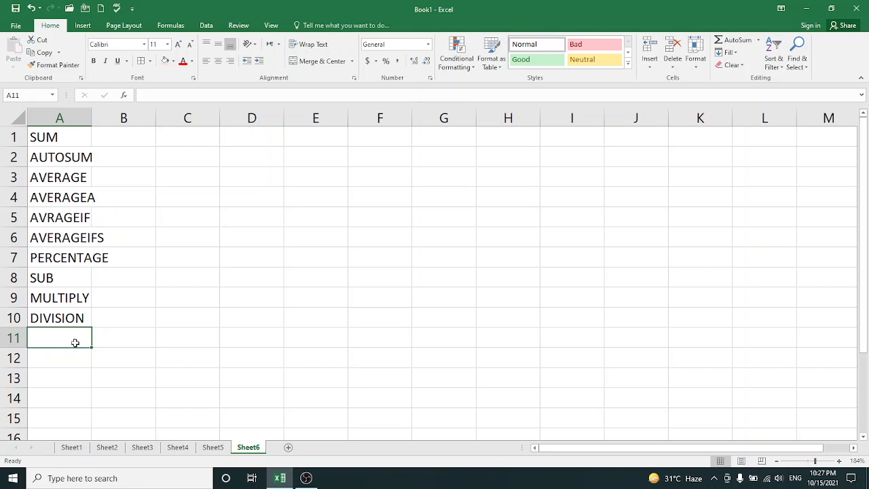
text(IF)
key(Return)
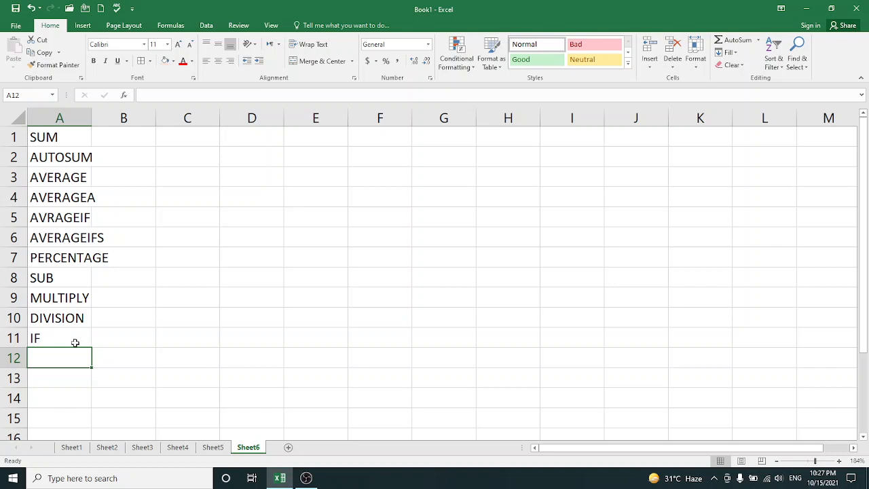
Add the counting functions COUNT in cell A12 and COUNTA in A13
text(COUNT)
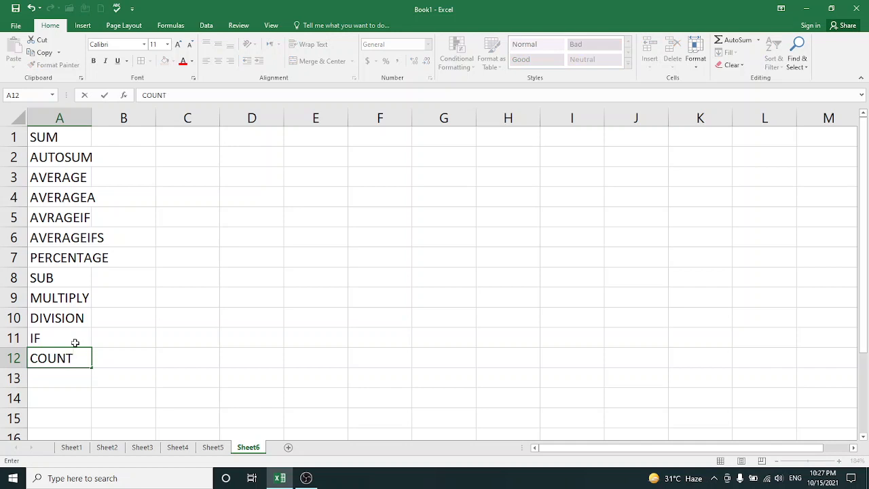
key(Return)
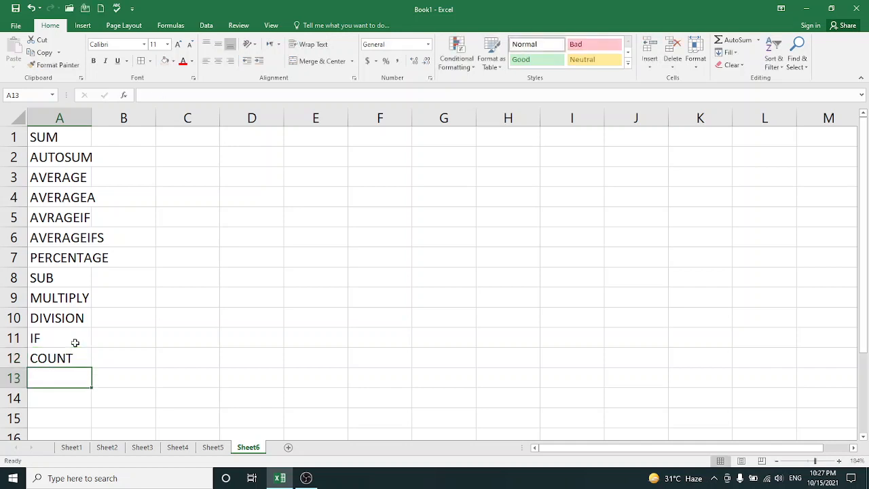
text(COUNT)
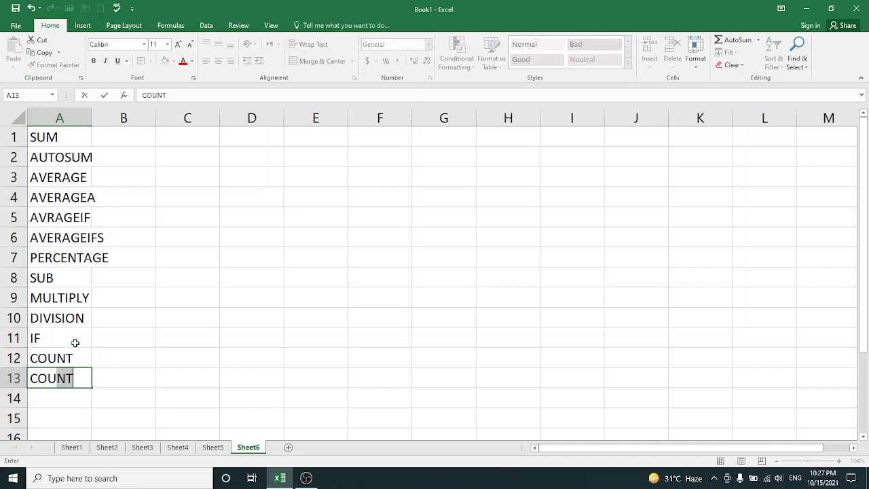
text(A)
key(Return)
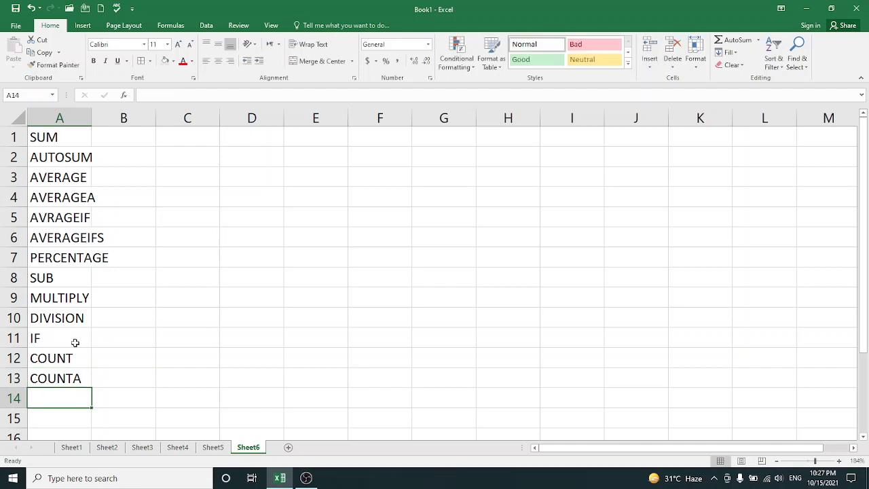
Add the conditional counting functions COUNTIF in cell A14 and COUNTIFS in A15
text(COUNTIF)
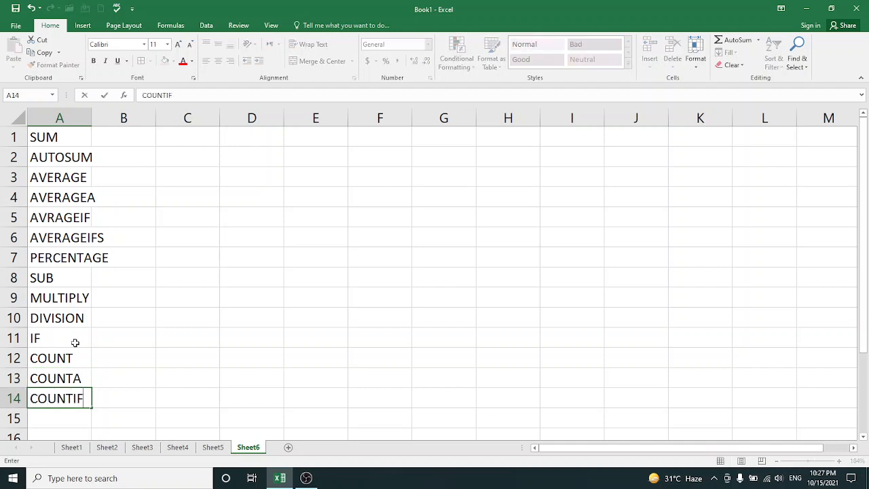
key(Return)
text(COUNTIFS)
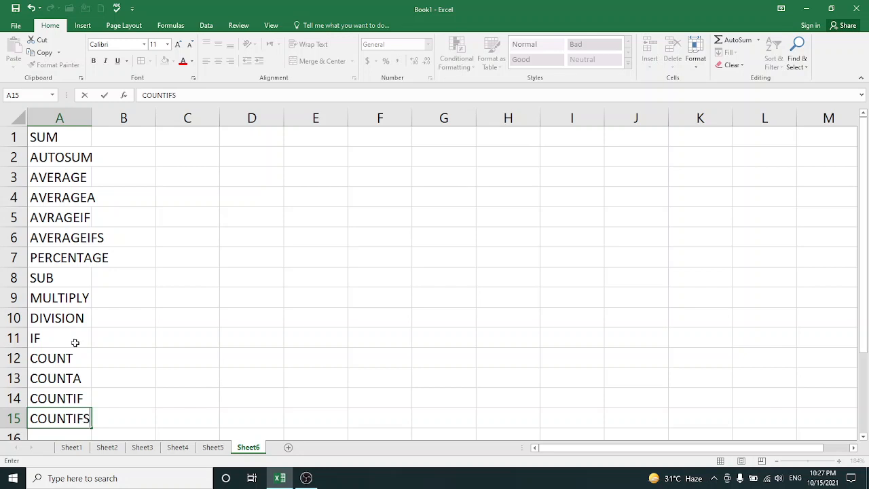
key(Return)
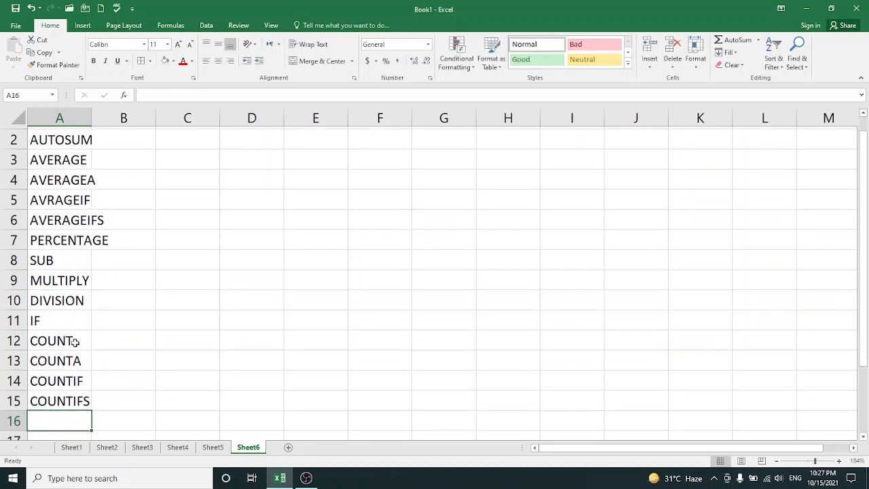
Add COUNTBLANK to the function list in cell A16
text(COUNT)
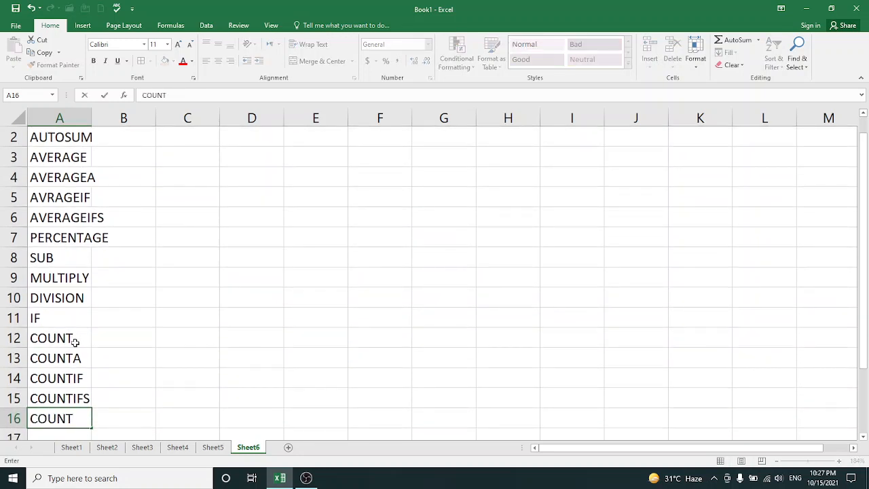
text(BLANK)
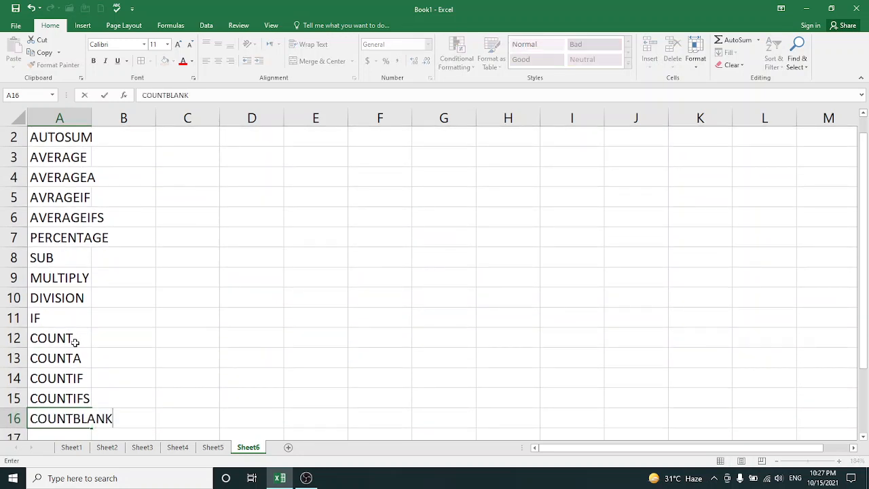
key(Return)
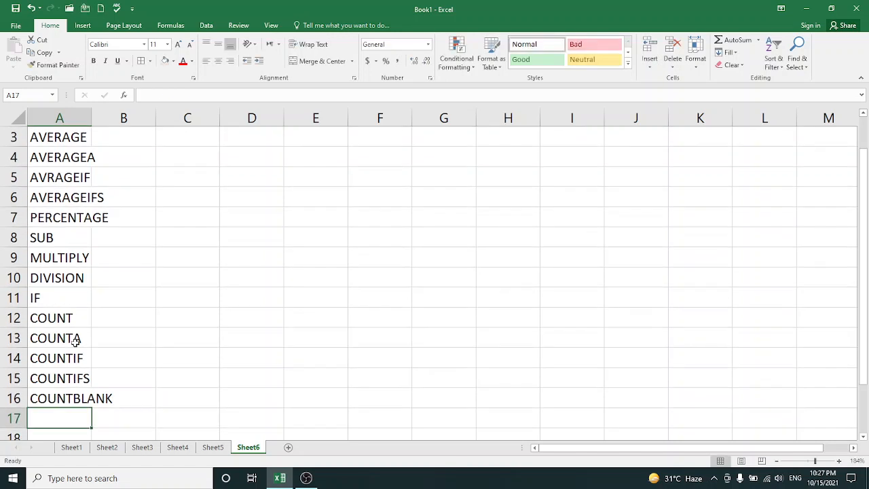
Add MAX in cell A17 and MIN in cell A18 of the function list
text(MAX)
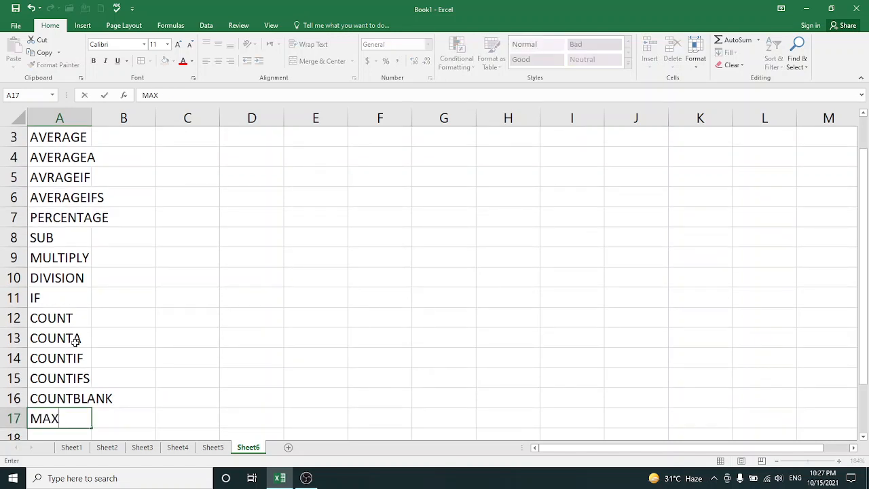
key(Return)
text(MIN)
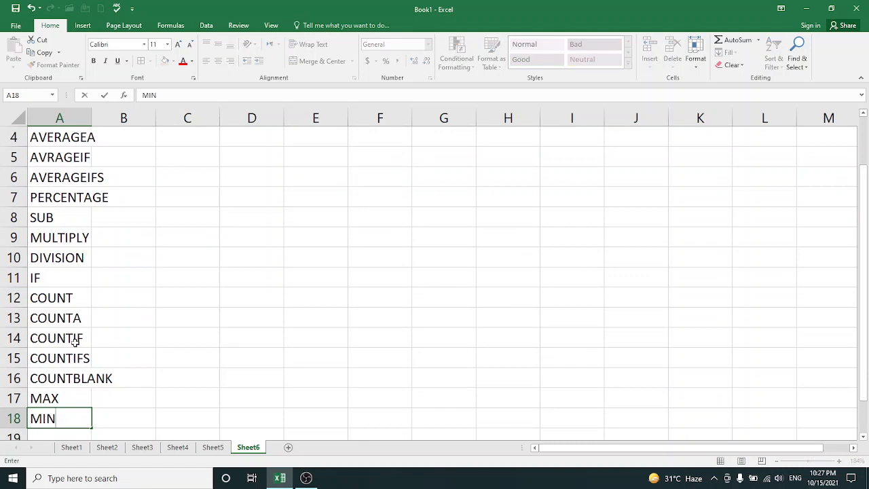
key(Return)
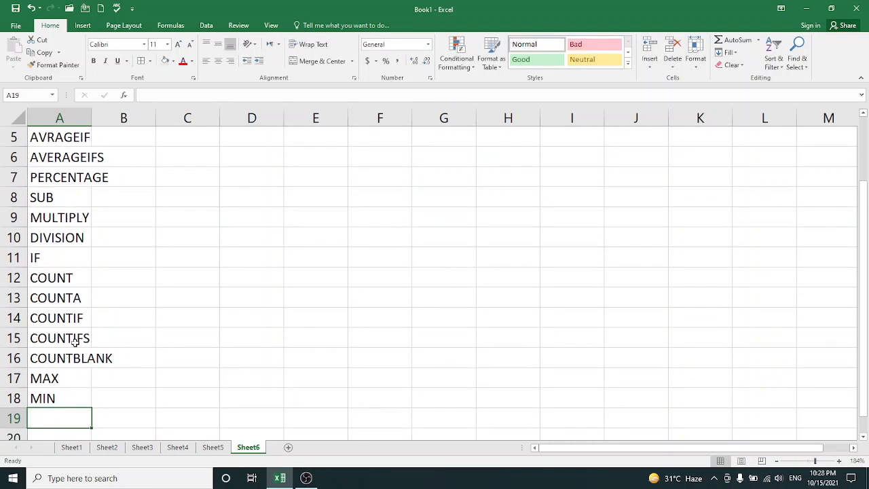
text(AUT)
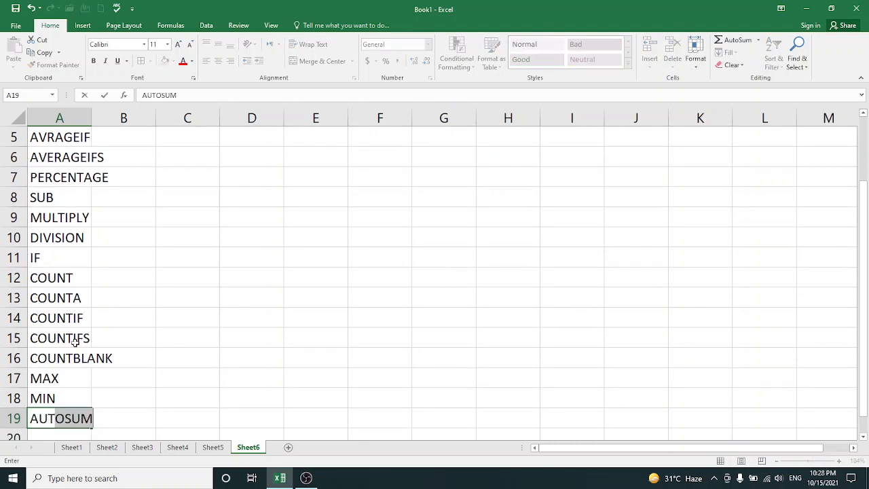
key(BackSpace)
key(BackSpace)
key(BackSpace)
key(BackSpace)
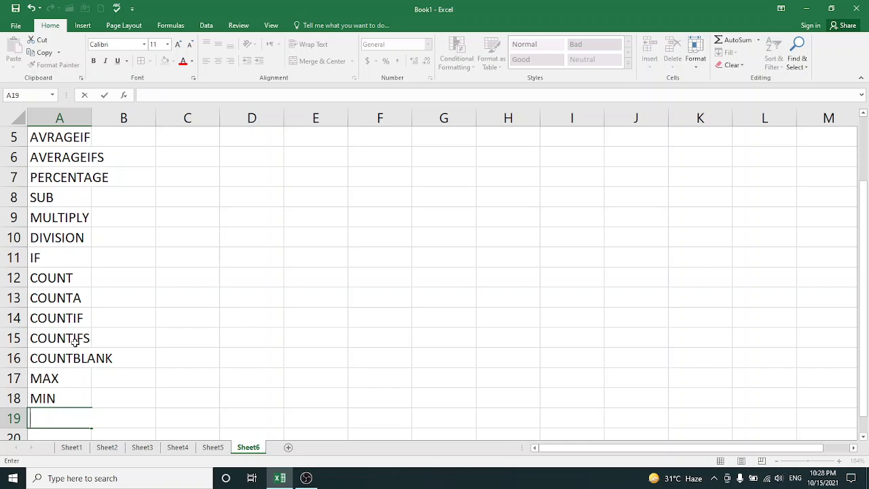
Enter DATE FORMAT in cell A19 of the list
text(DATE FORMAT)
key(Return)
Enter AUTOFILL MONTH in cell A20, completing the missing final letter of the entry
text(A)
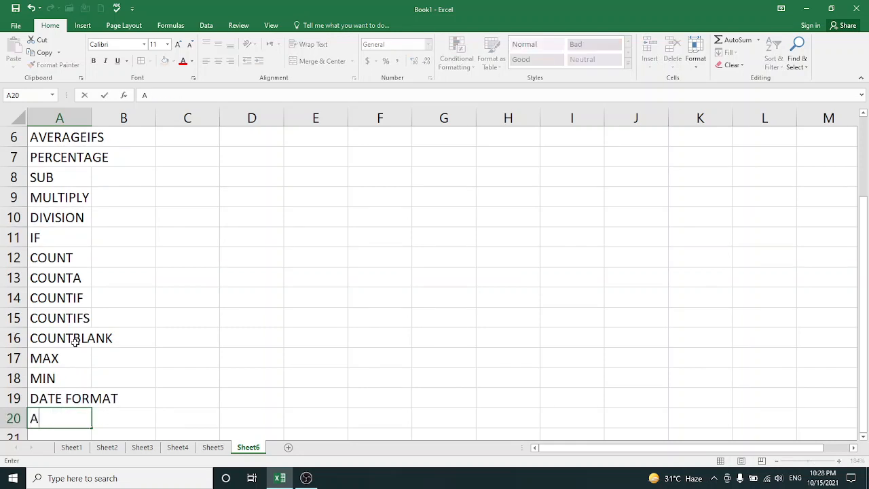
text(UTOFILL)
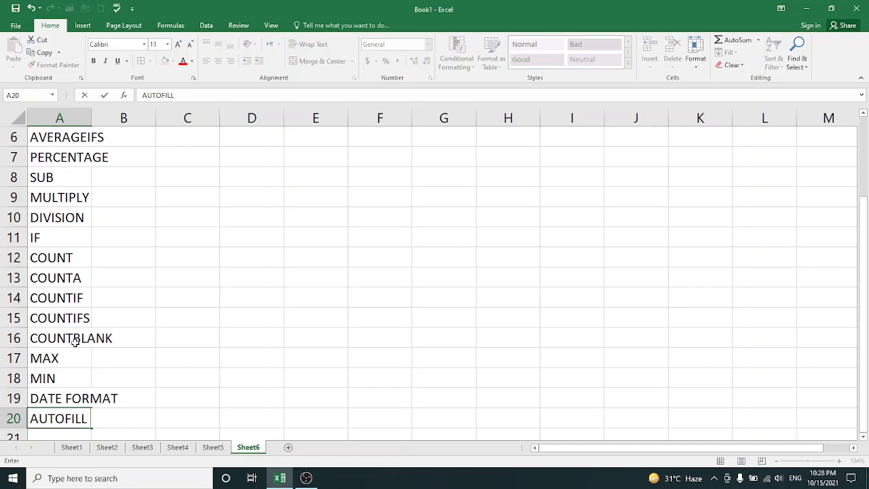
text( MONT)
key(Return)
key(Up)
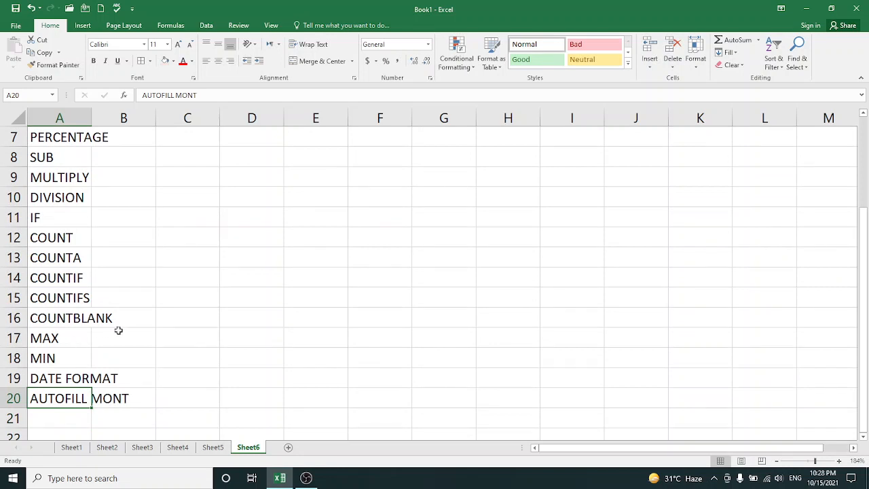
double_click(117, 398)
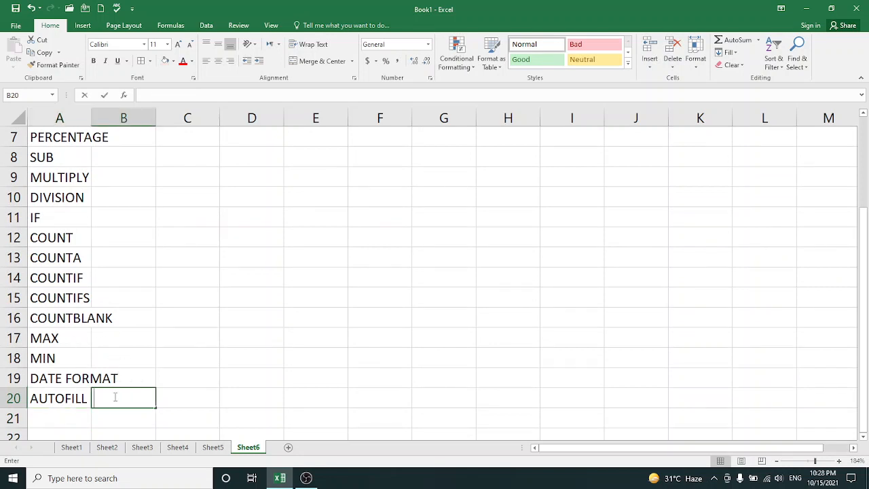
double_click(67, 398)
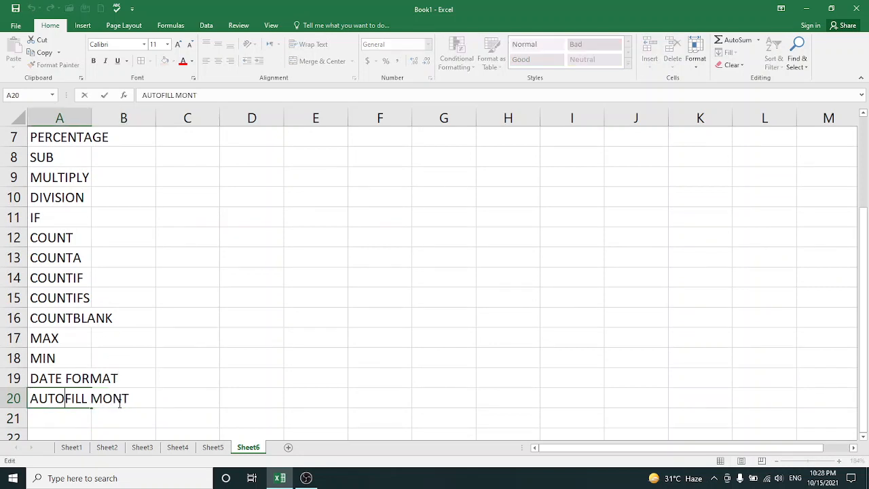
key(Right)
key(Right)
key(Right)
key(Right)
key(Right)
key(Right)
key(Right)
key(Right)
key(Right)
text(H)
Enter AUTOFILL DAYS in cell A21 below the AUTOFILL MONTH entry
click(75, 418)
text(A)
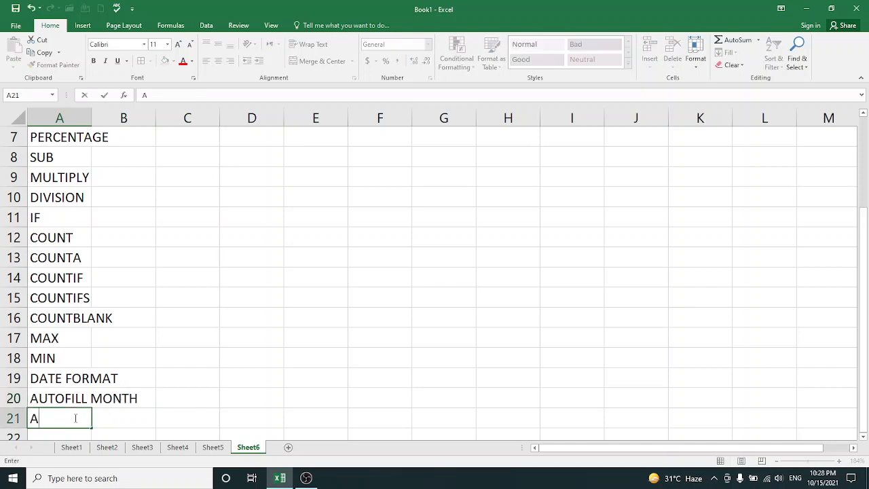
text(UTOFILL )
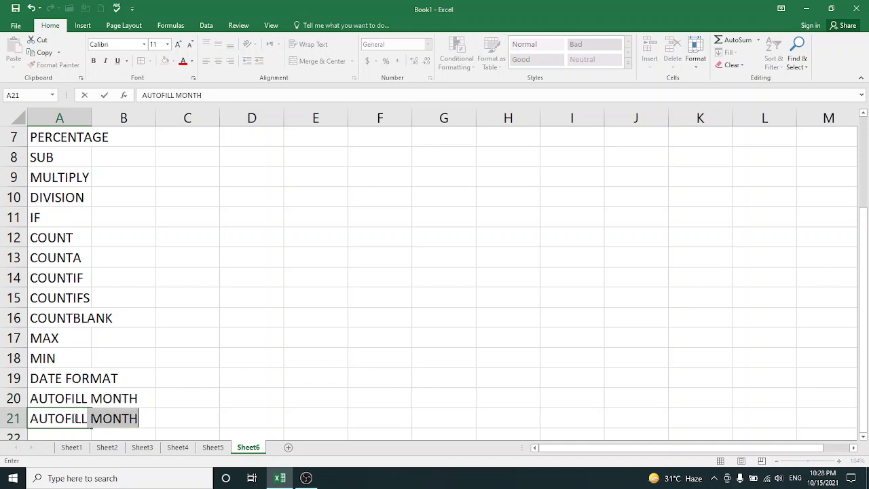
text(DAYS)
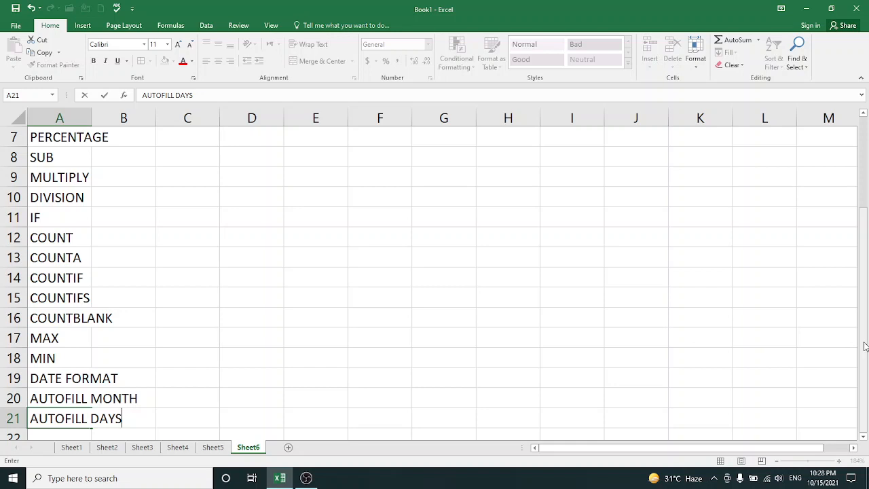
Start a second list in column C with SUM in cell C1 and SUMA in C2
drag(866, 339, 867, 216)
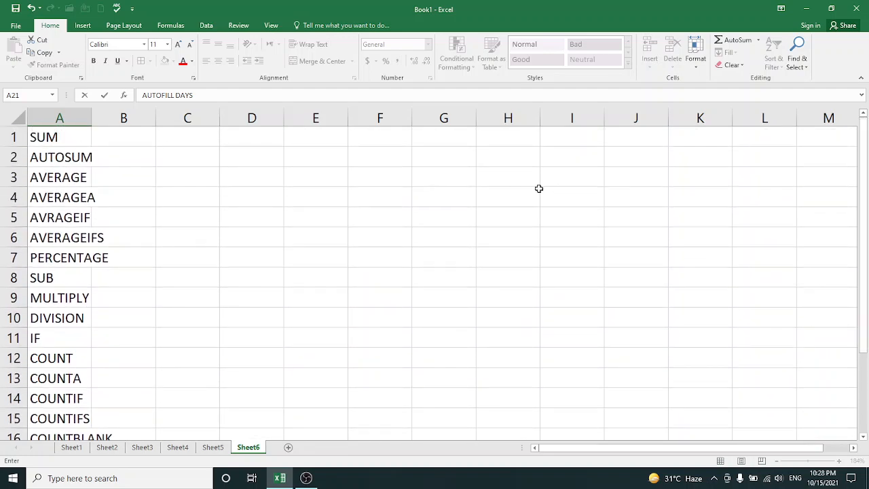
click(187, 137)
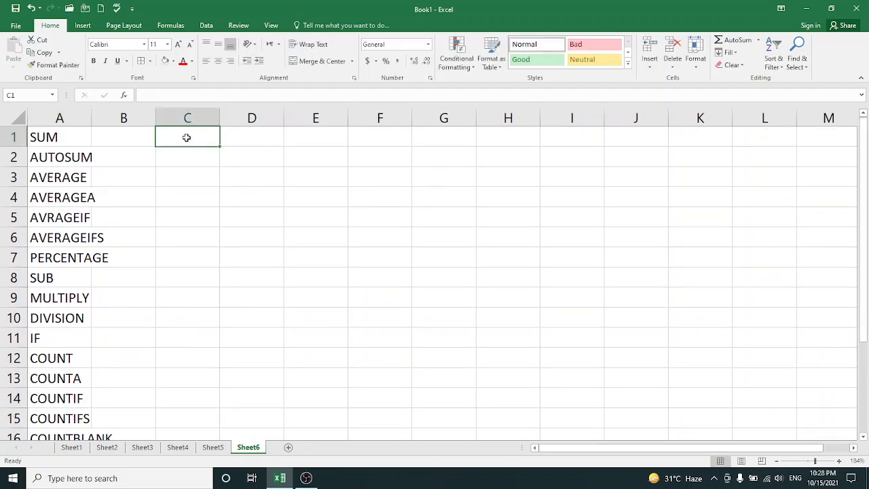
text(SUM)
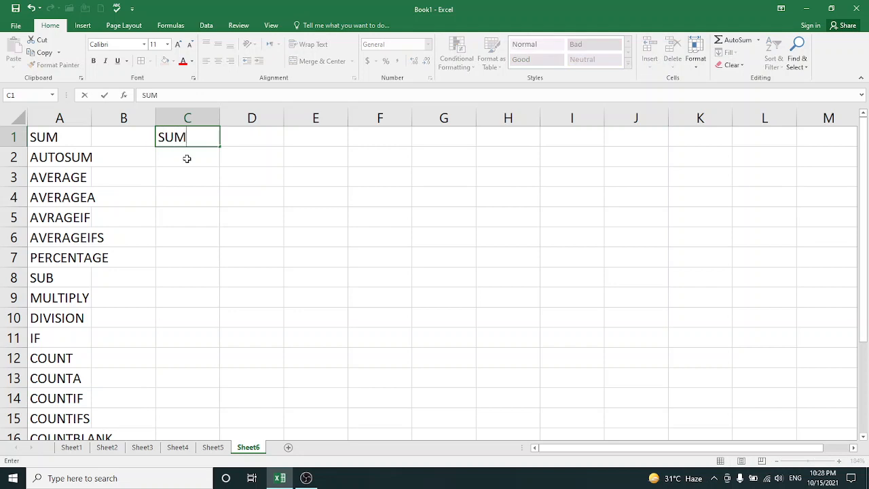
click(186, 158)
text(SUMA)
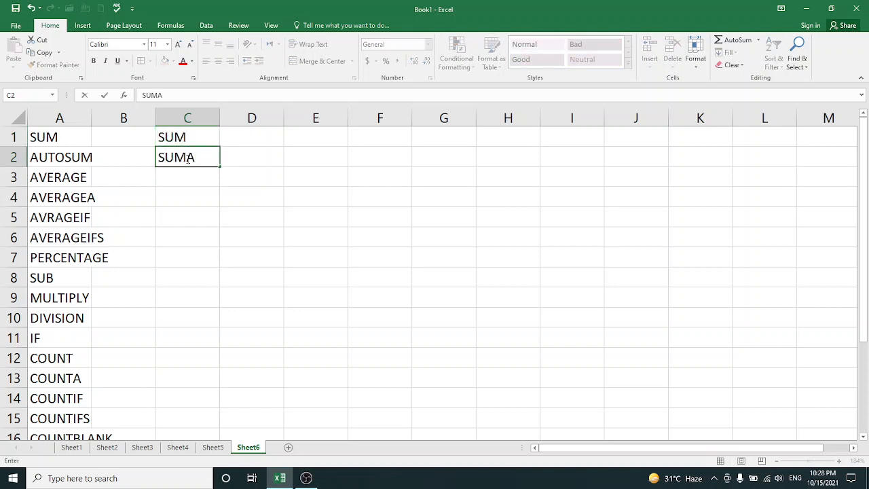
key(Return)
Add the conditional sum functions SUMIF in cell C3 and SUMIFS in C4
text(SUMIF)
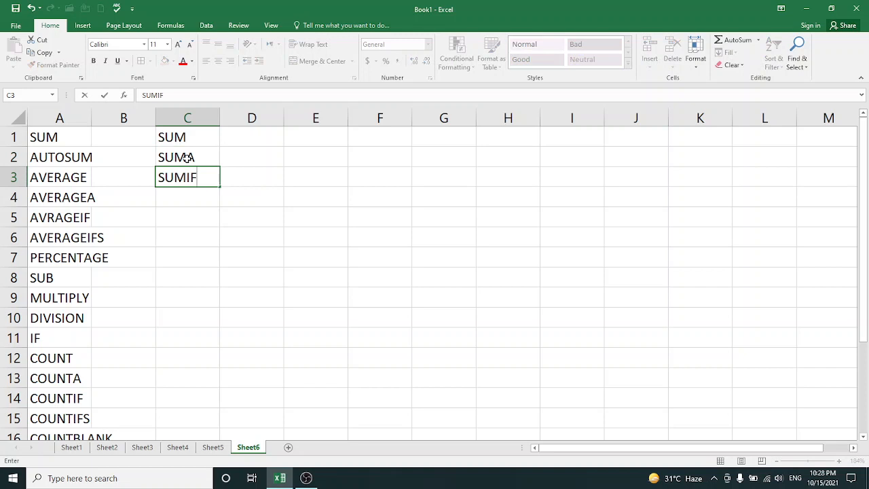
key(Return)
text(SUMIFS)
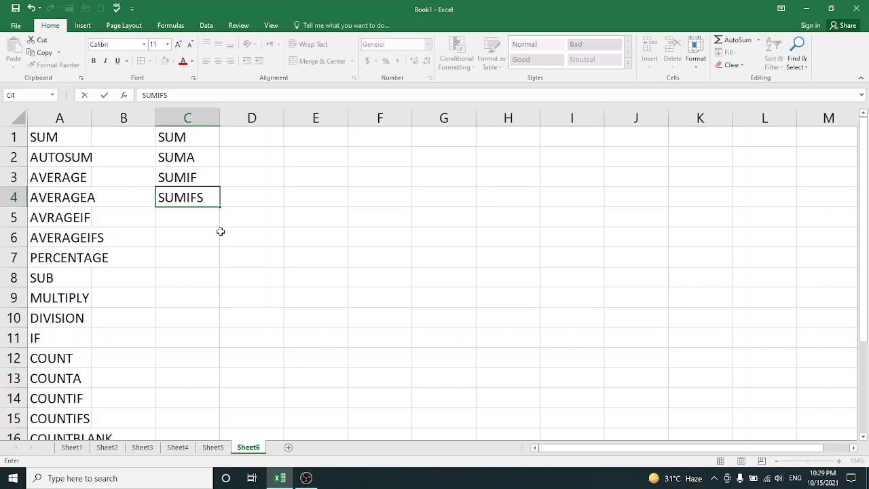
Review the finished examples on Sheet5, Sheet4, Sheet3 and Sheet1
click(207, 449)
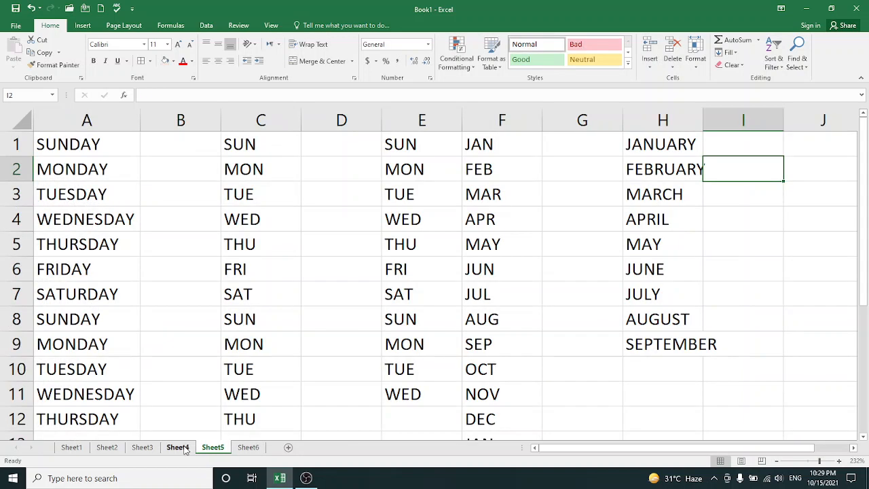
click(183, 449)
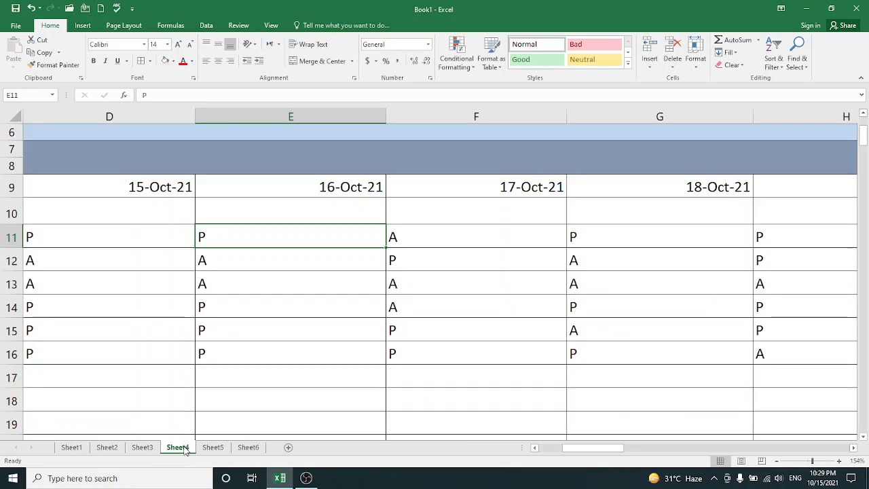
click(145, 449)
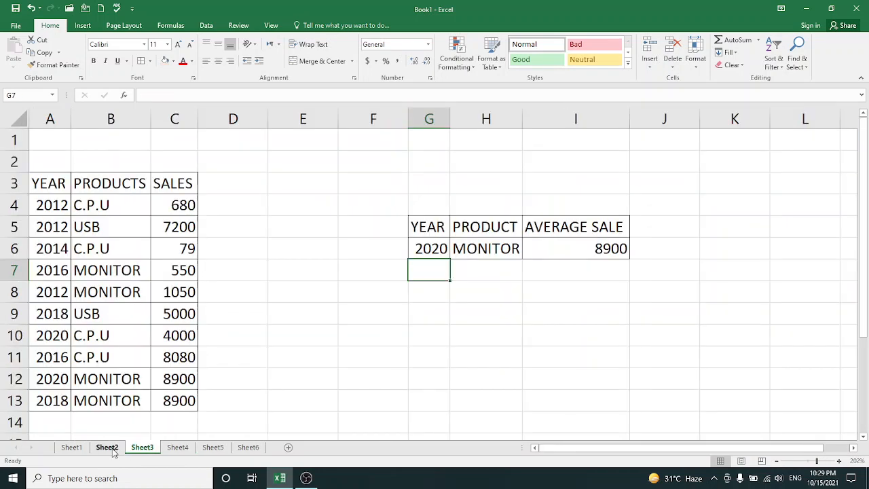
click(76, 450)
click(75, 448)
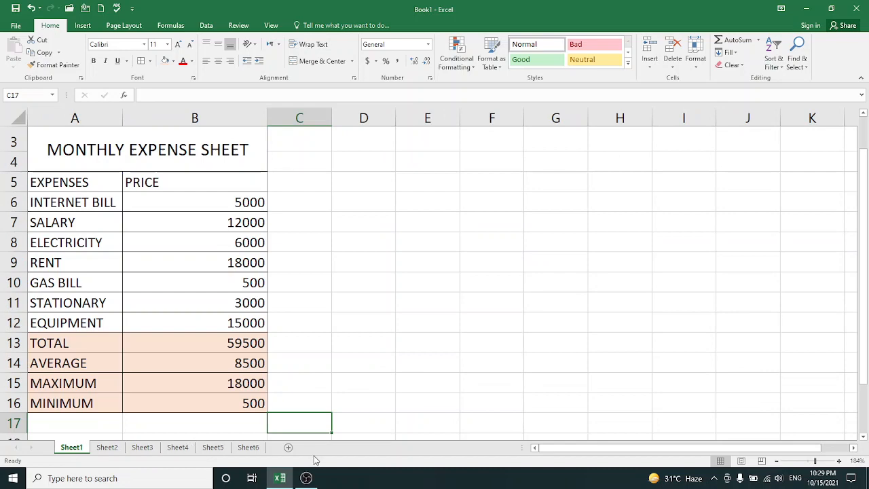
click(307, 478)
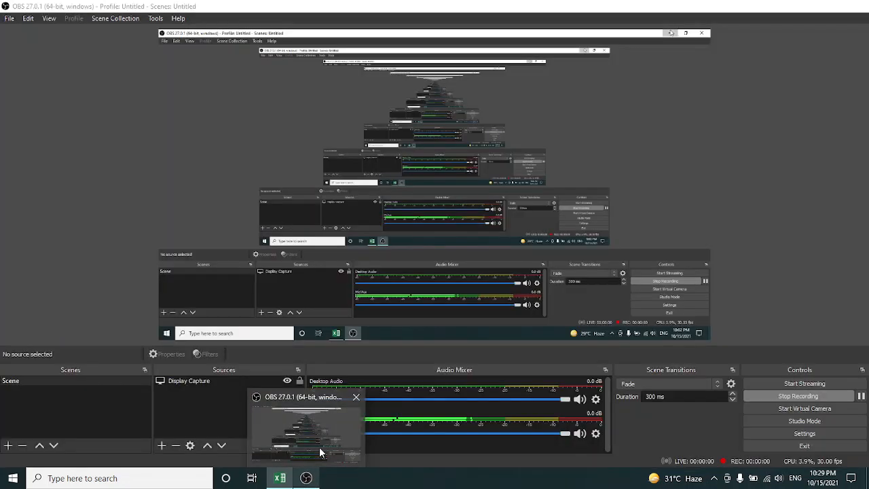